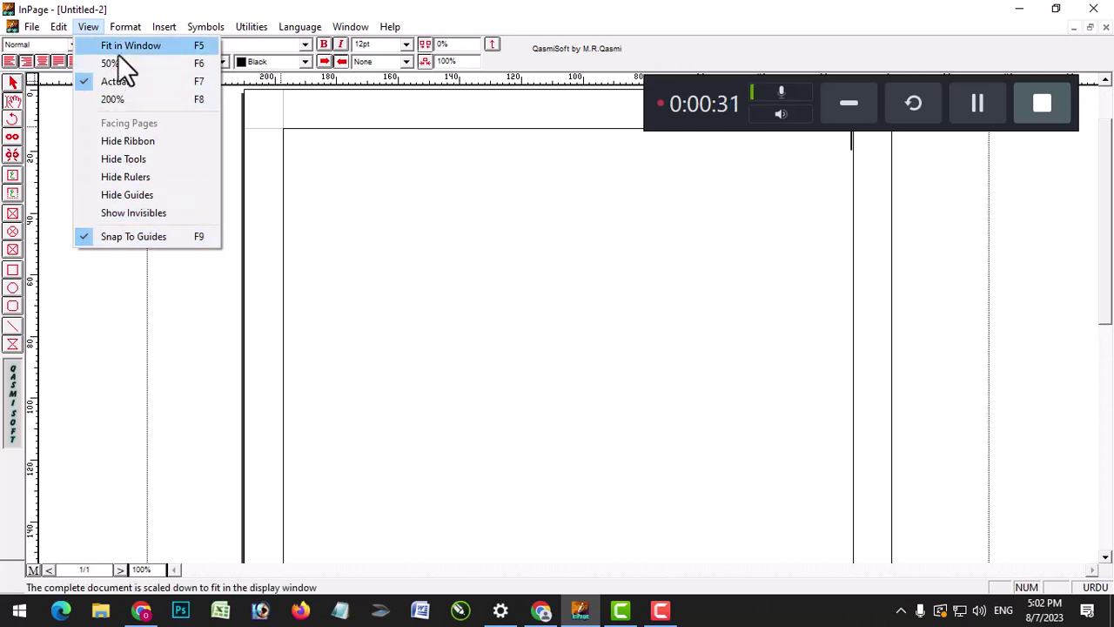
Step: Scale the whole page to fit within the window
click(125, 34)
click(125, 35)
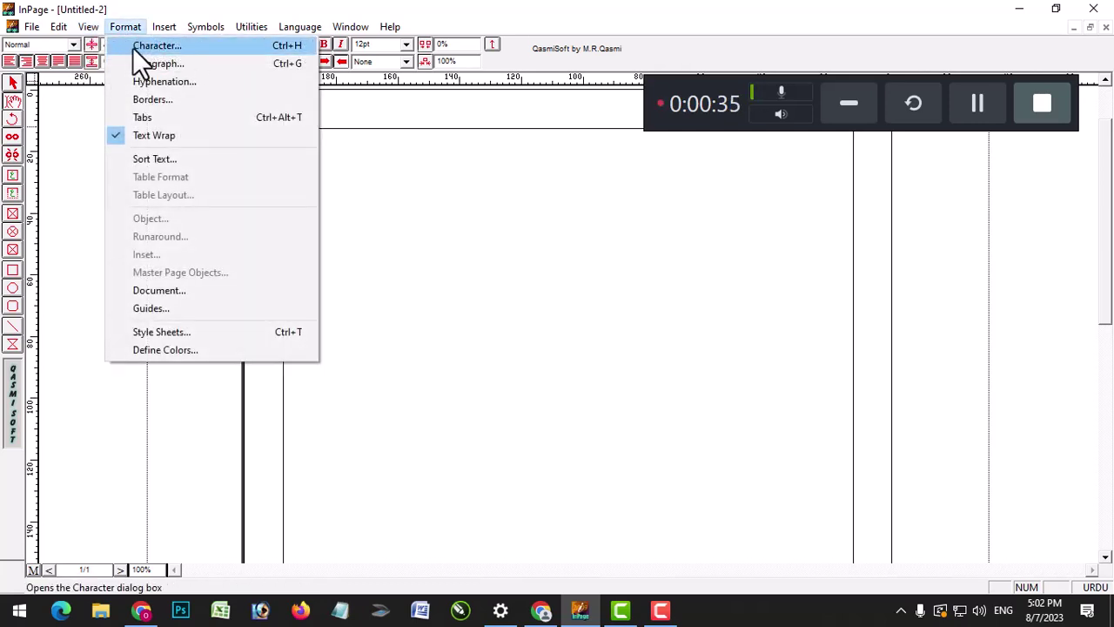
mouse_move(89, 32)
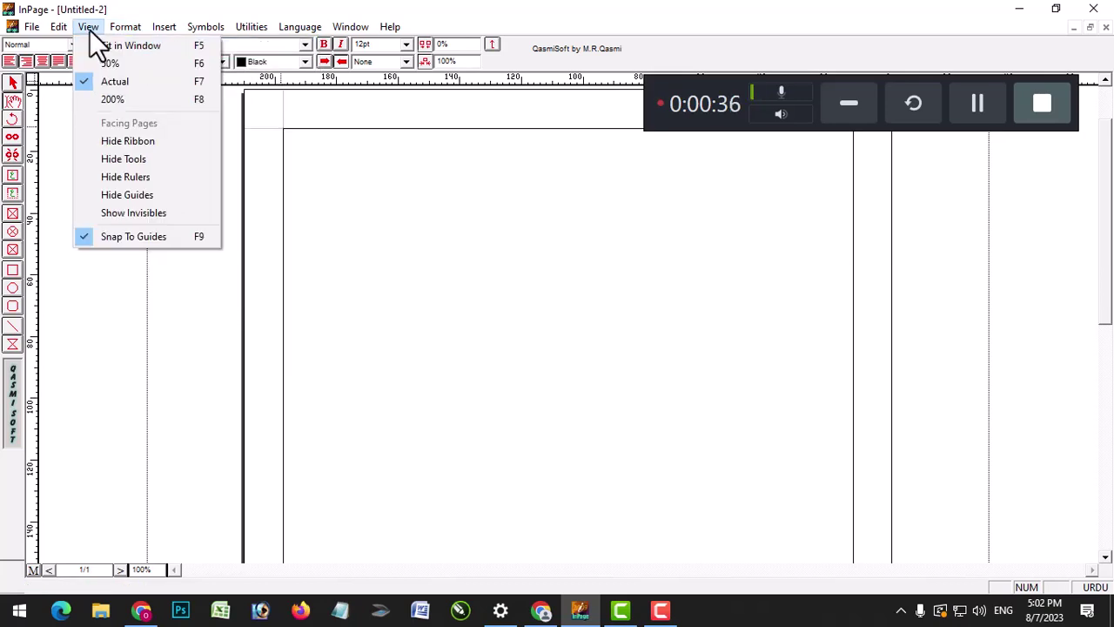
click(159, 52)
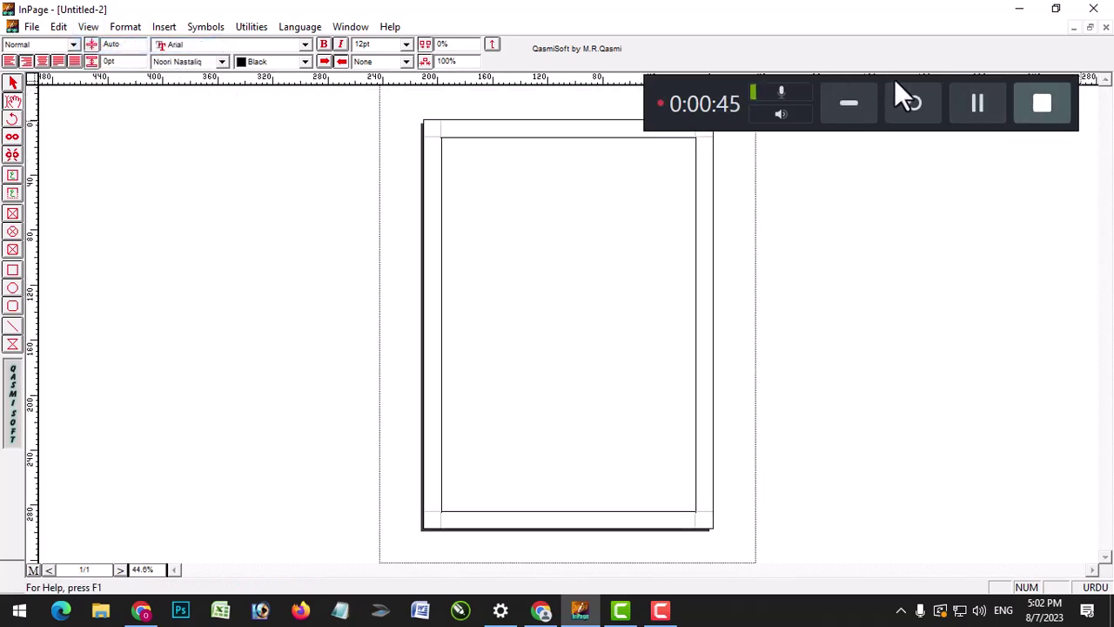
drag(898, 80, 662, 557)
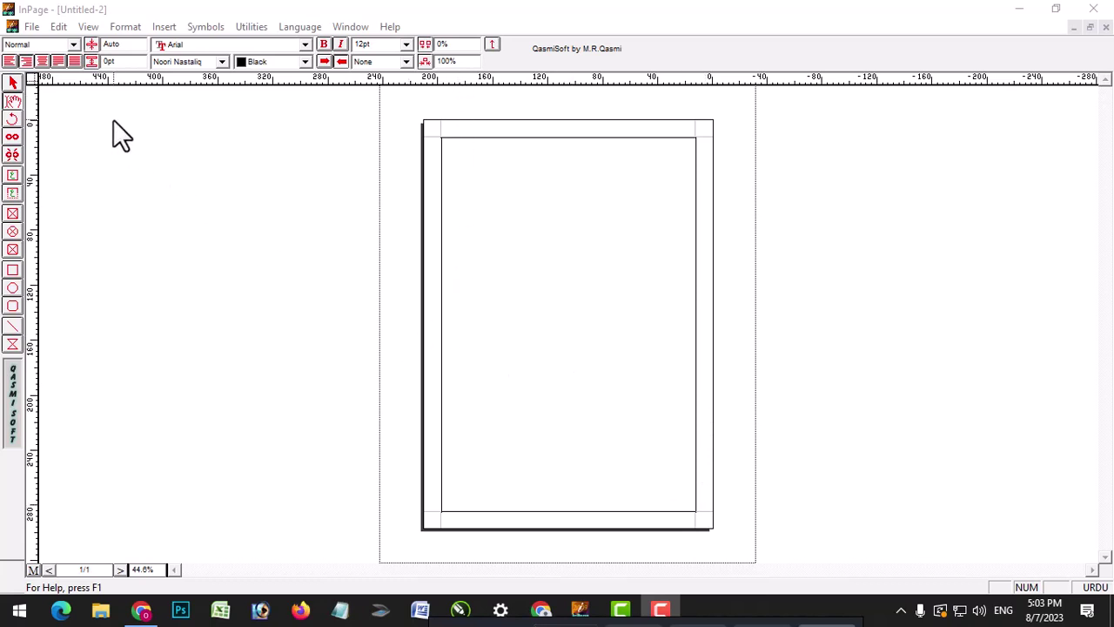
Step: Set the page zoom to 50%, and return it to actual size
click(88, 27)
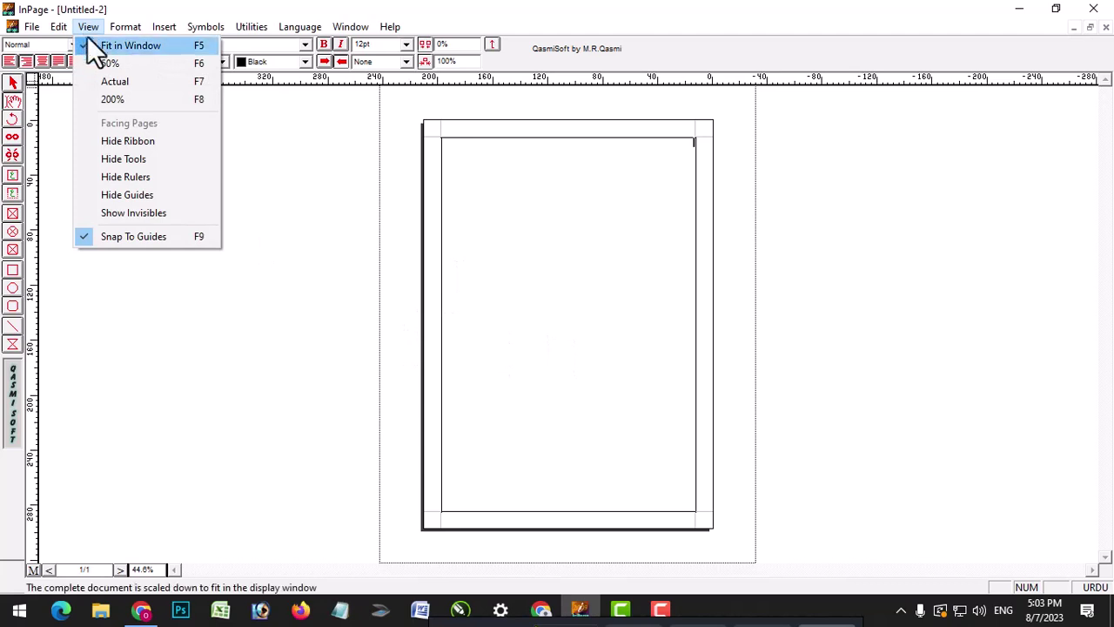
click(137, 62)
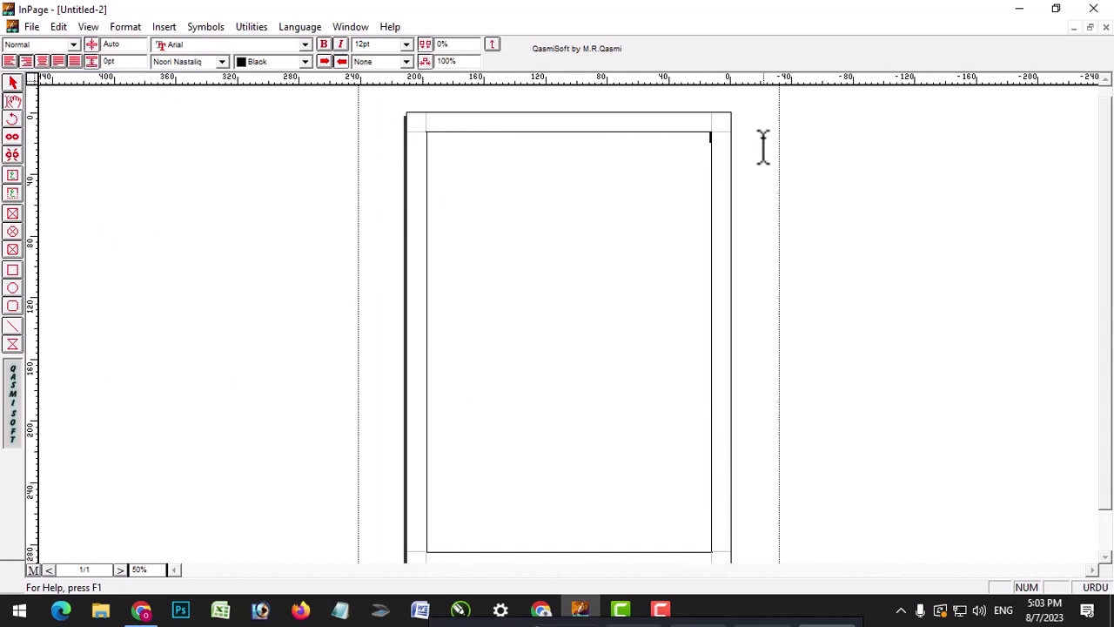
click(91, 26)
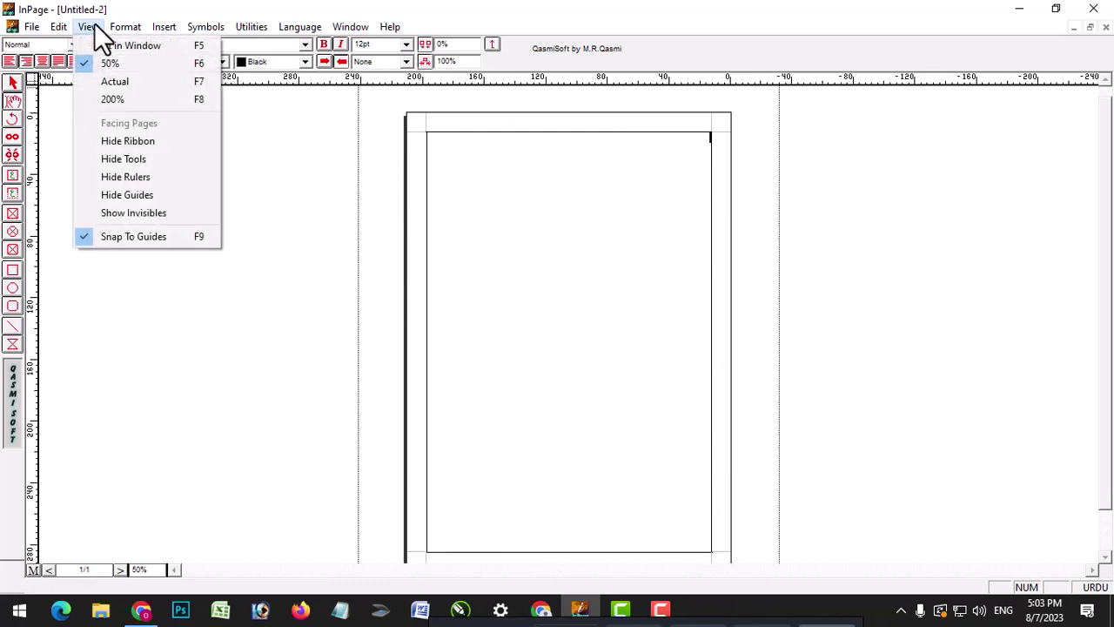
click(154, 86)
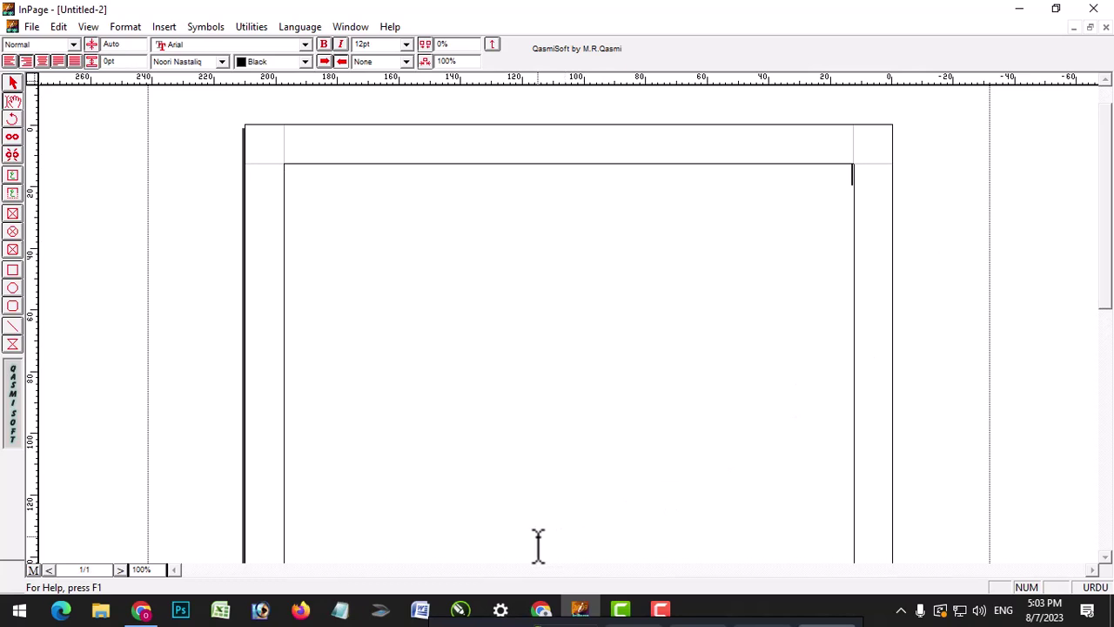
click(88, 28)
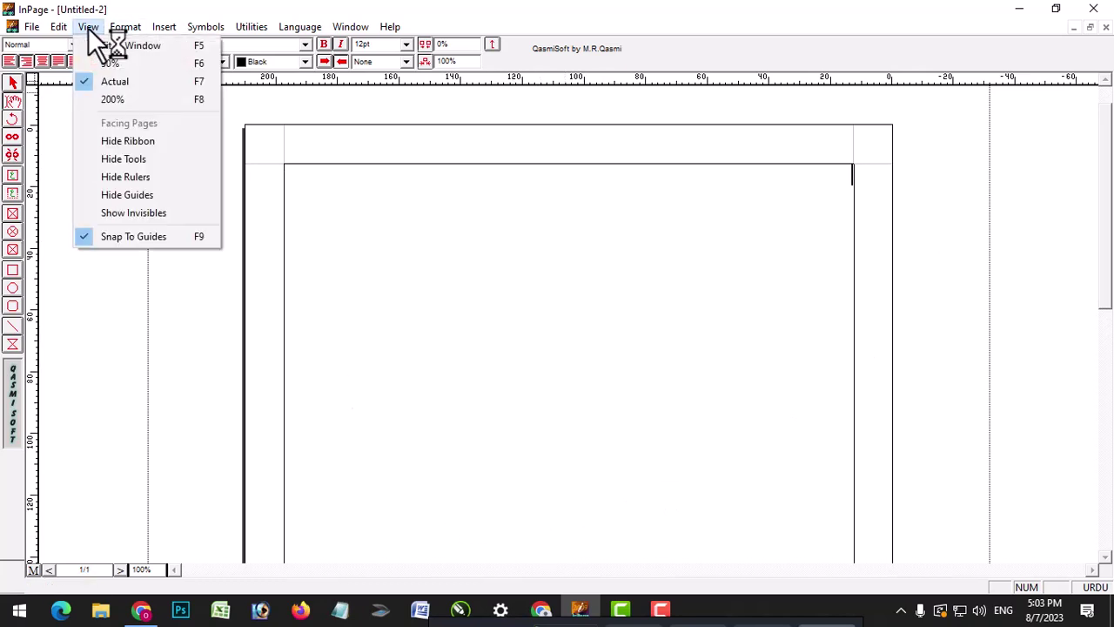
click(112, 100)
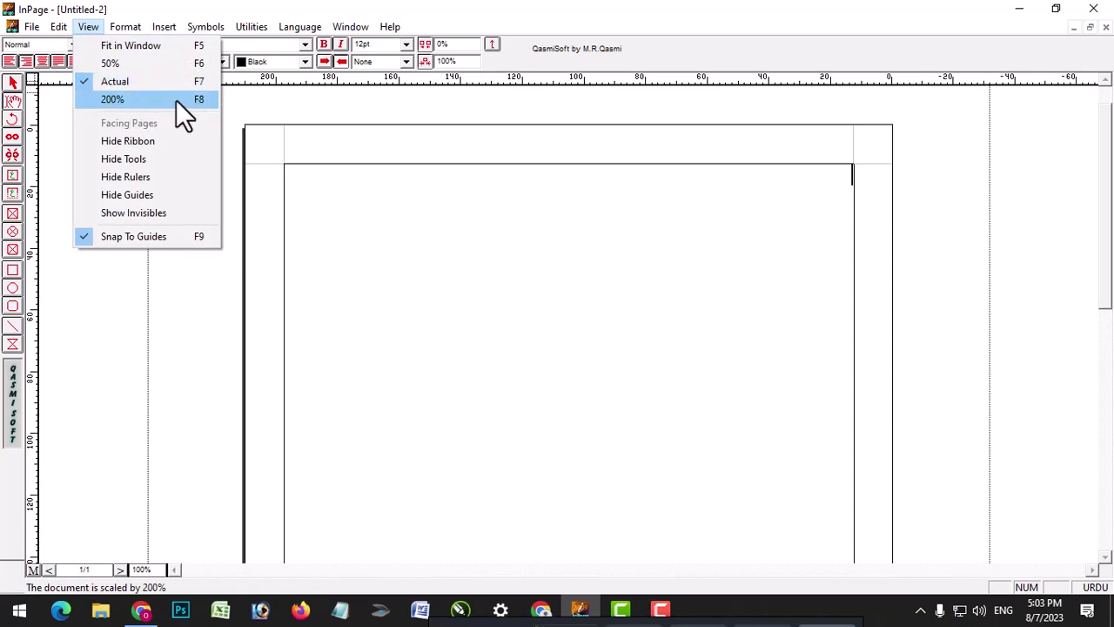
click(705, 260)
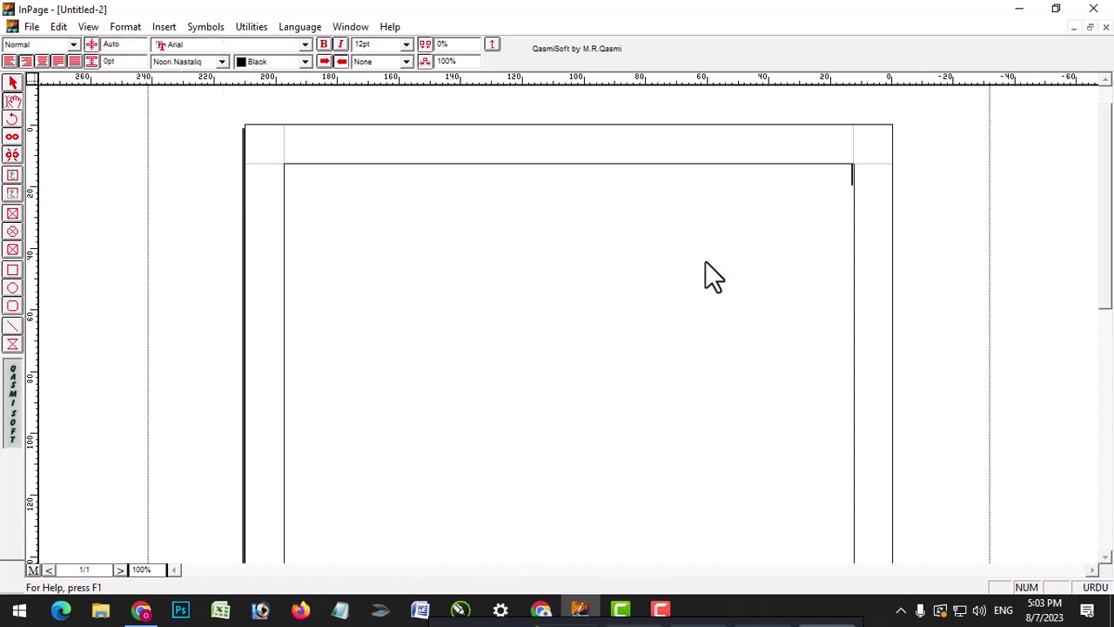
Step: Enter the Urdu sentence "پاکستان ہمارا پیارا وطن ہے ۔" on the first line of the page
text(پاکستان ہمارا پیارا وطن ہے ۔)
Step: Enlarge the document view to 200%, and restore it to actual size
click(129, 27)
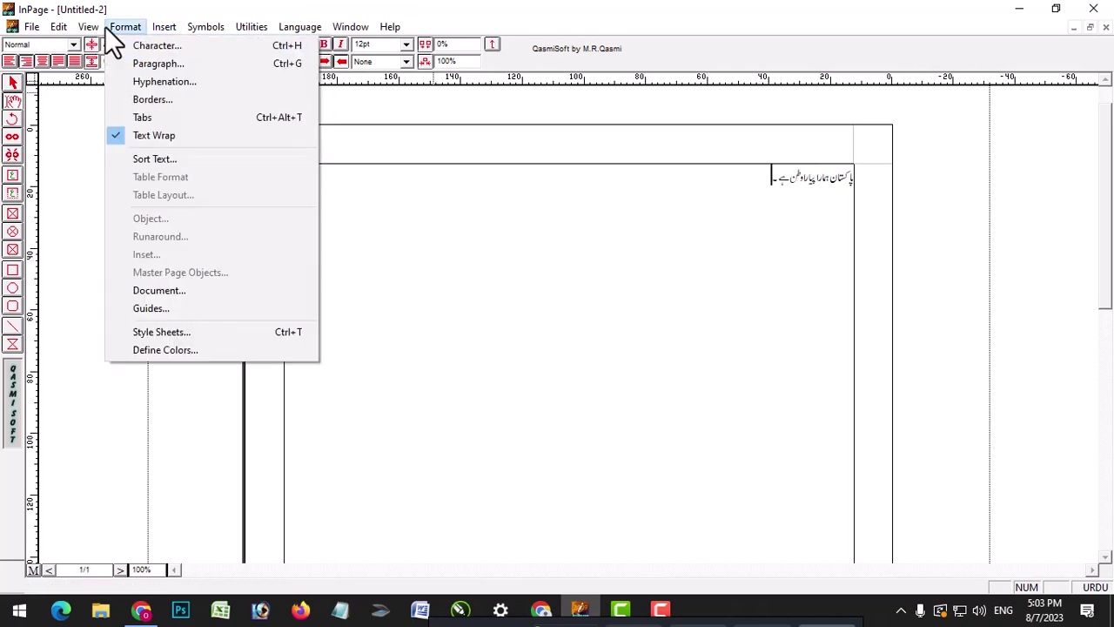
mouse_move(92, 24)
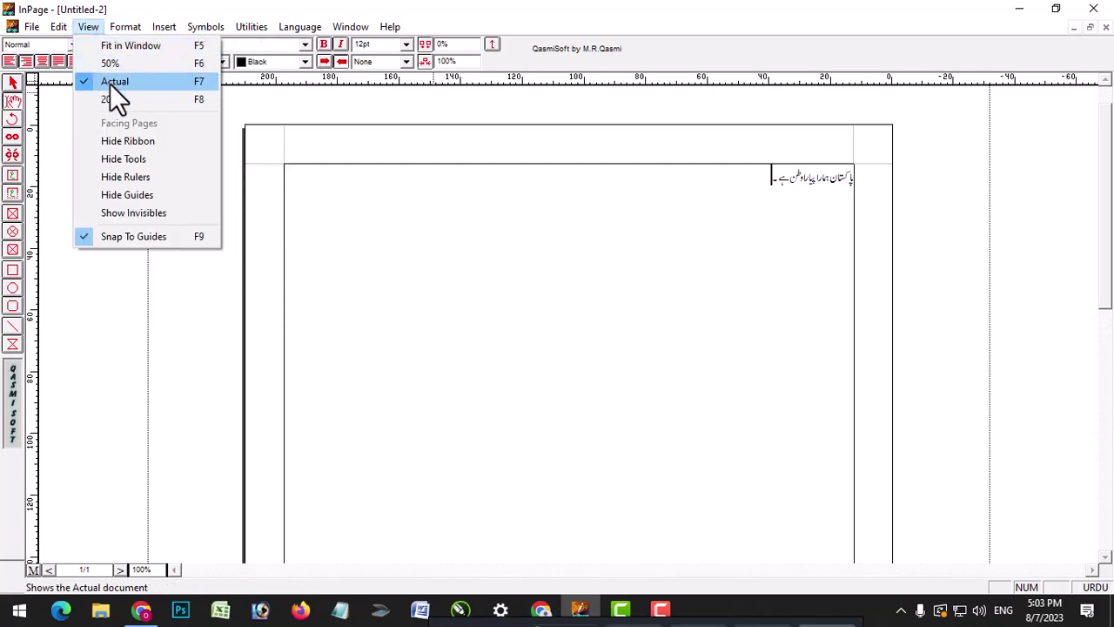
click(155, 100)
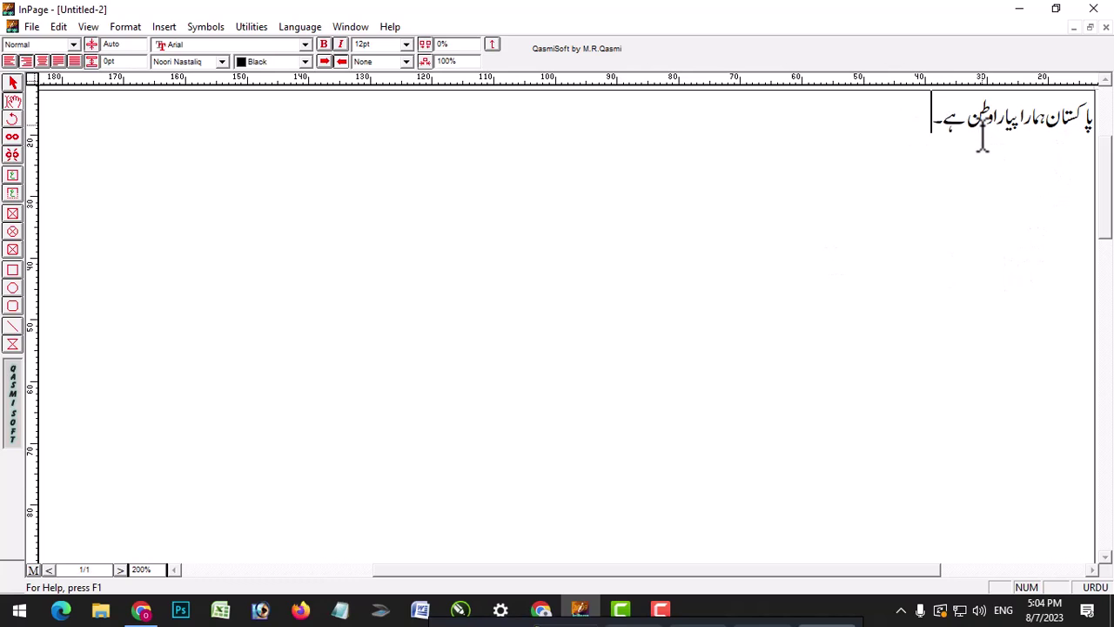
click(58, 32)
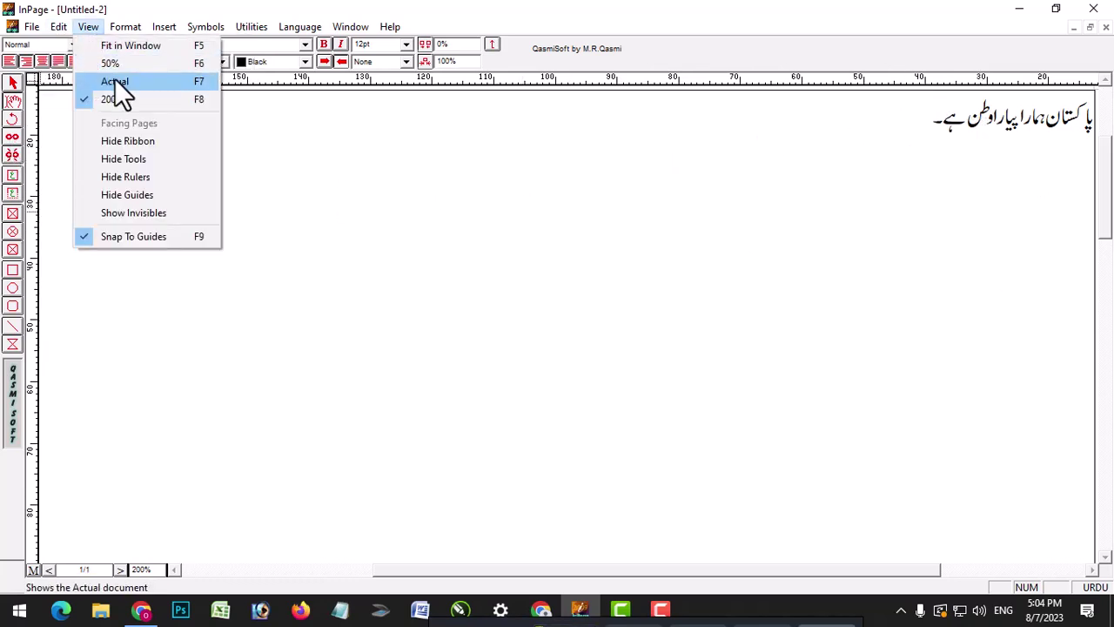
click(115, 79)
Step: Switch between the box-drawing, selection and text tools to examine which ribbon options each one offers
click(89, 27)
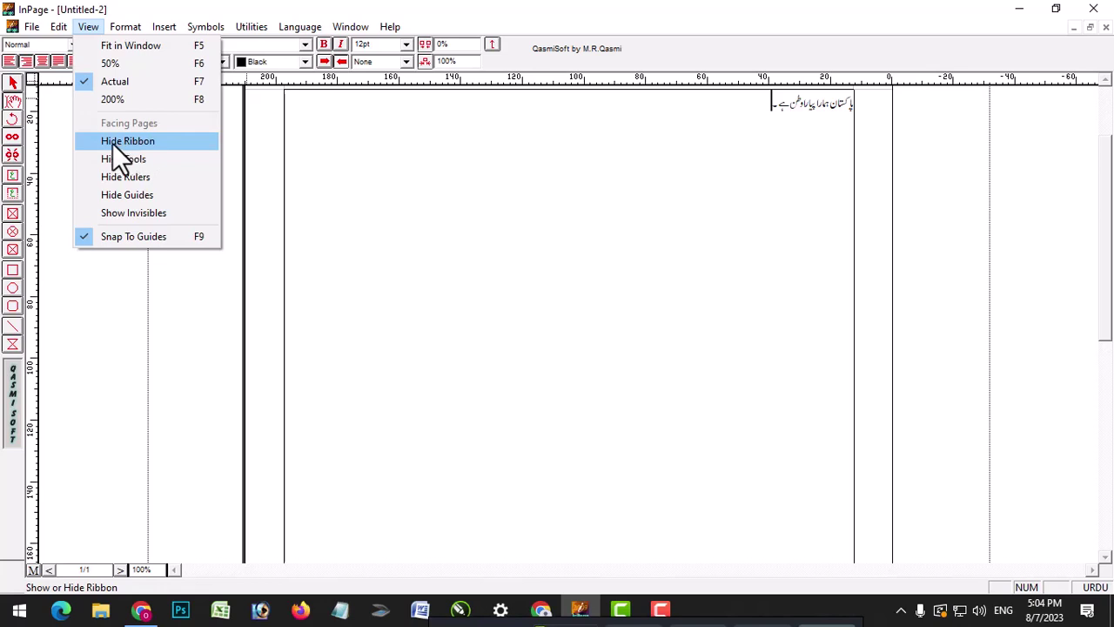
click(361, 171)
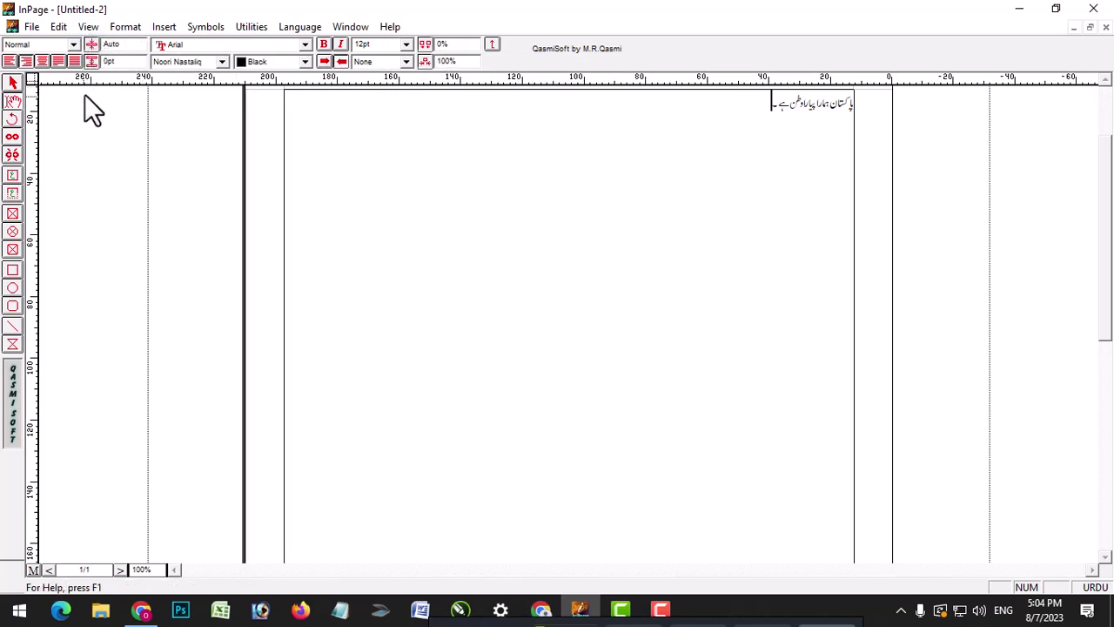
click(12, 137)
click(13, 213)
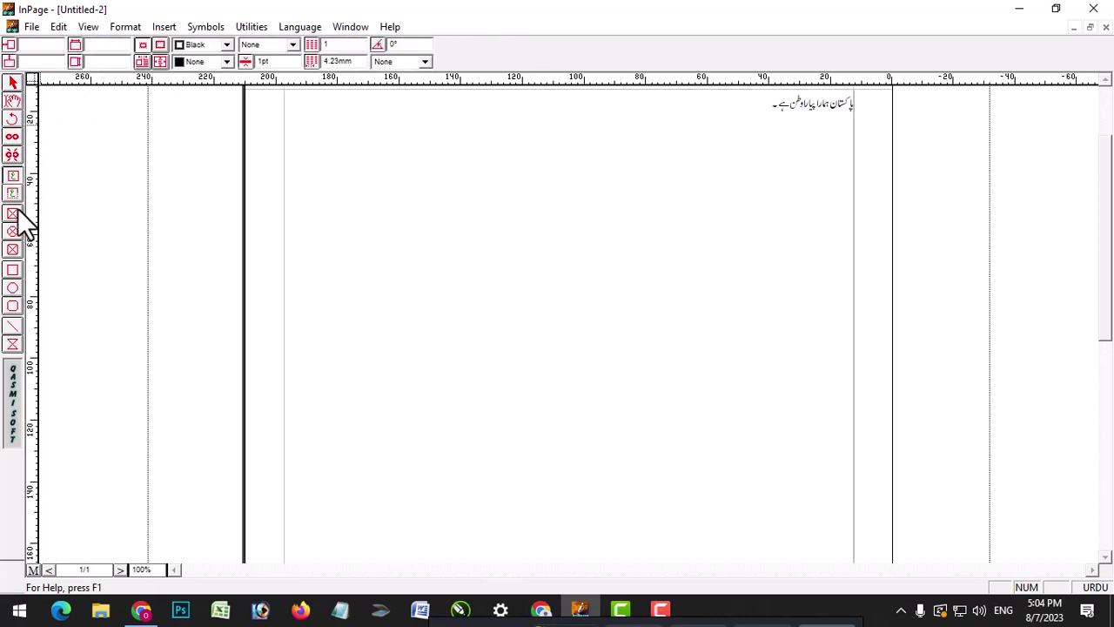
click(13, 100)
click(537, 207)
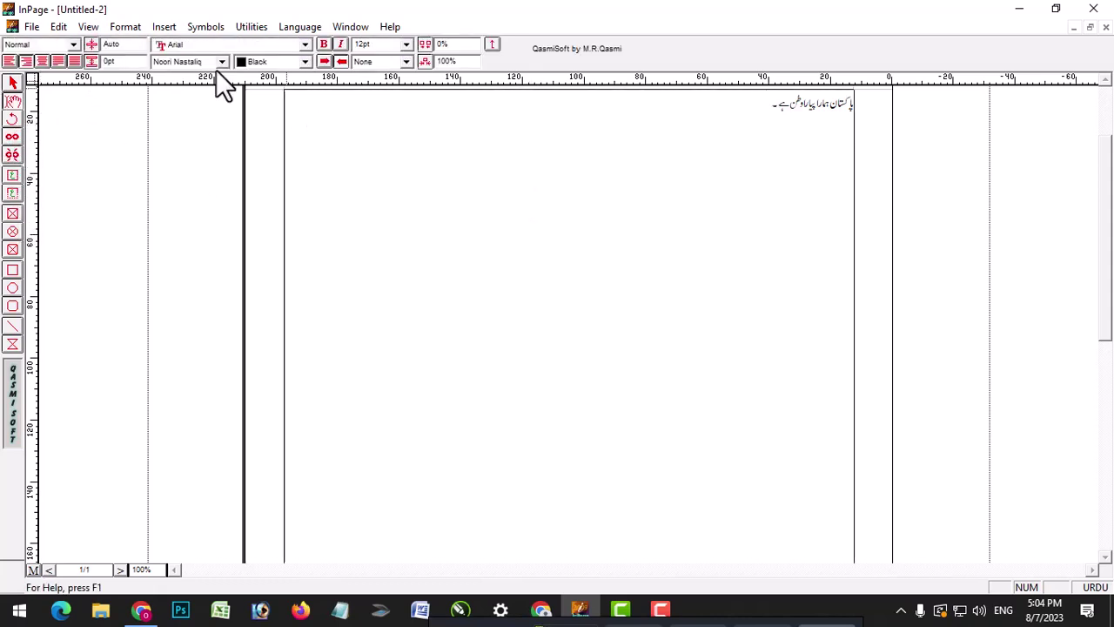
click(13, 83)
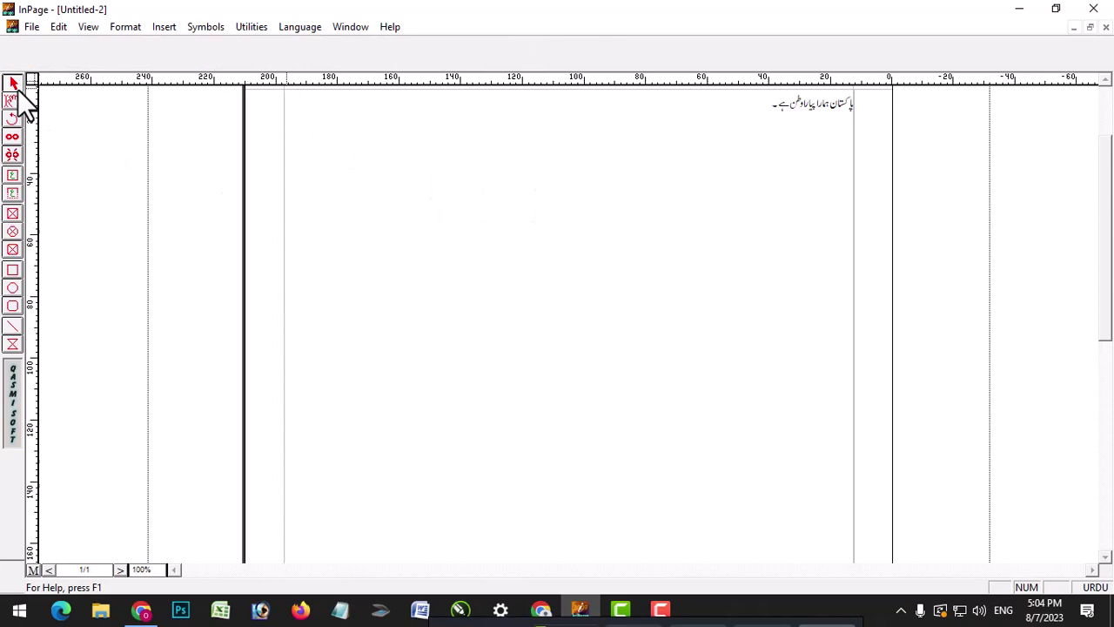
click(534, 121)
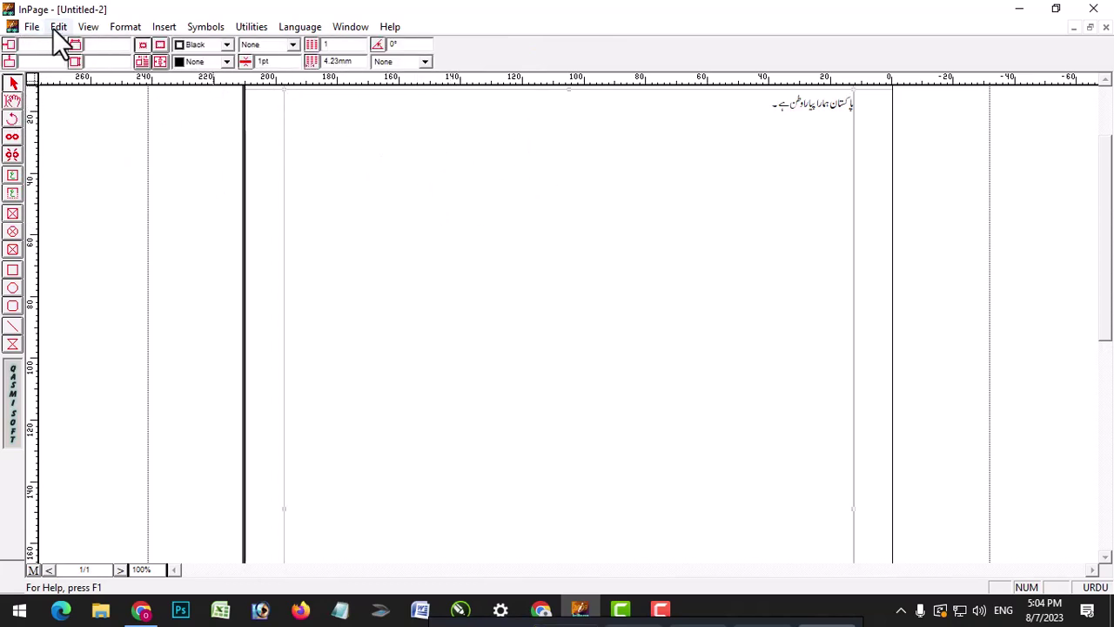
click(13, 101)
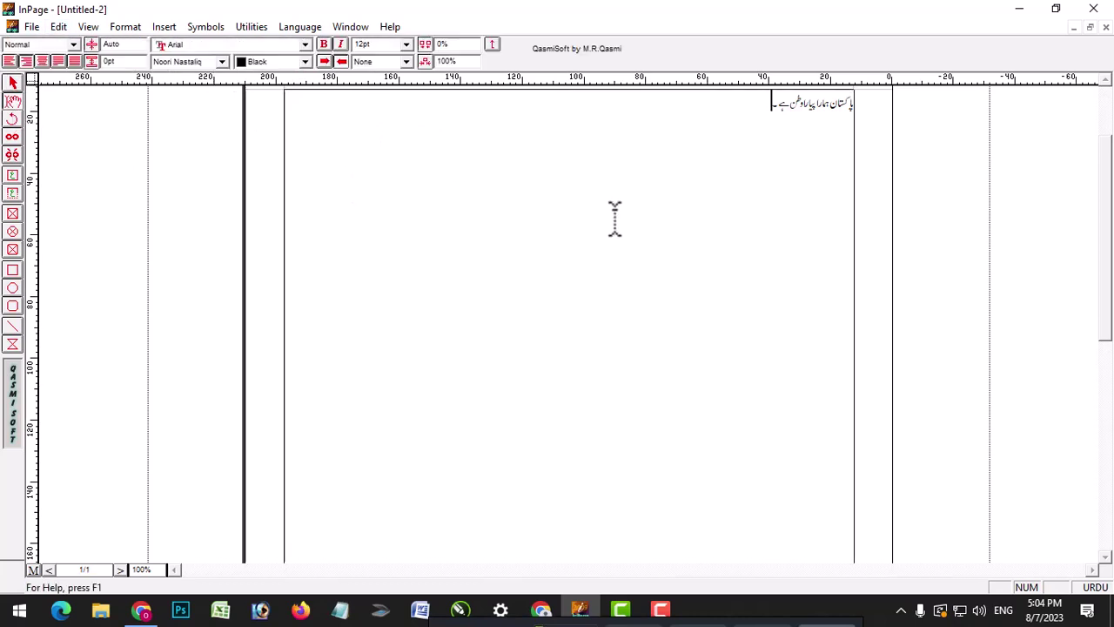
Step: Hide the ribbon and show it again
click(125, 27)
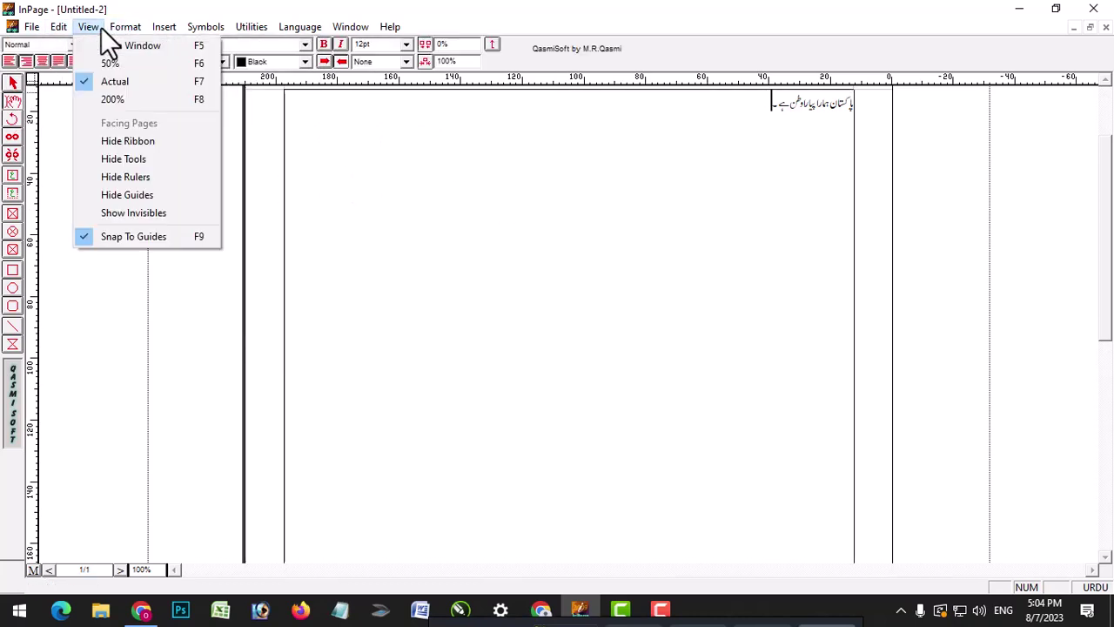
click(172, 141)
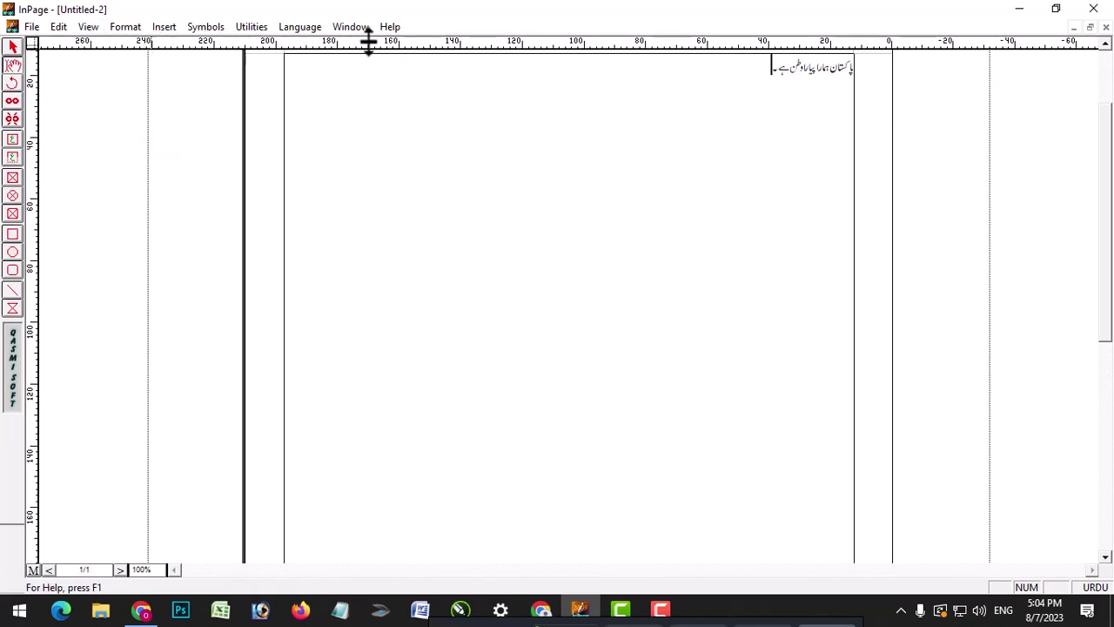
click(87, 29)
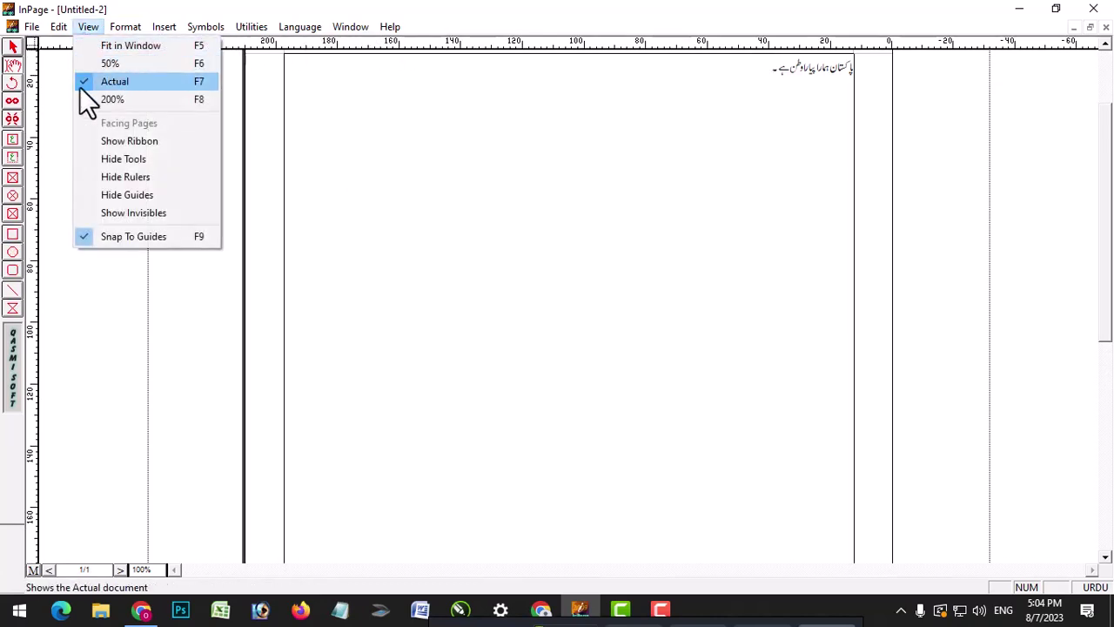
click(128, 142)
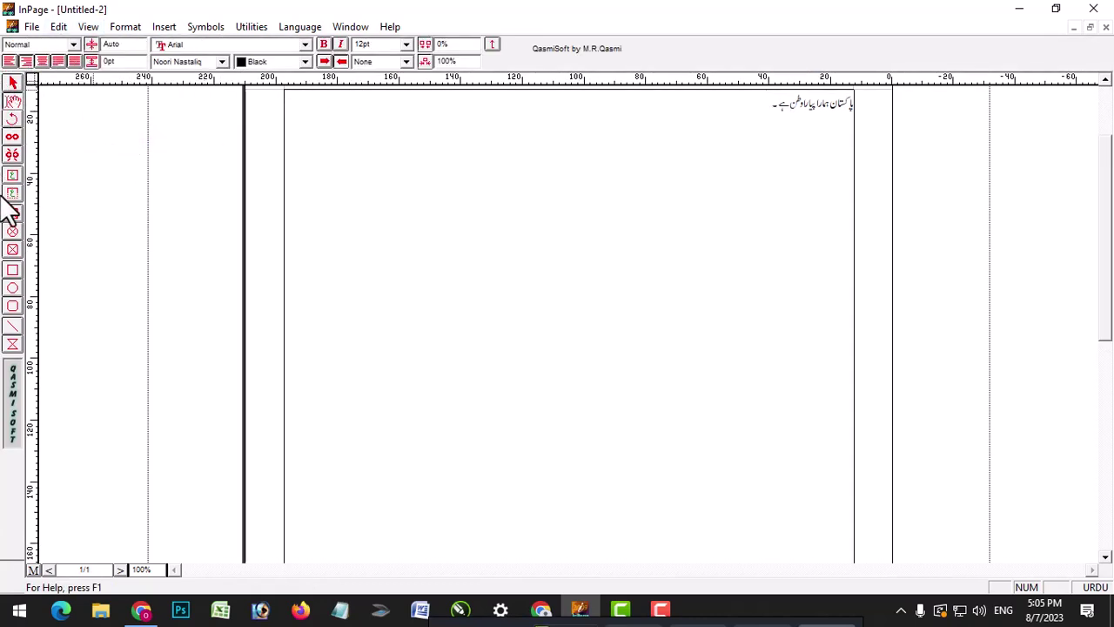
Step: Hide the toolbox and the rulers from the document window
click(88, 26)
click(134, 159)
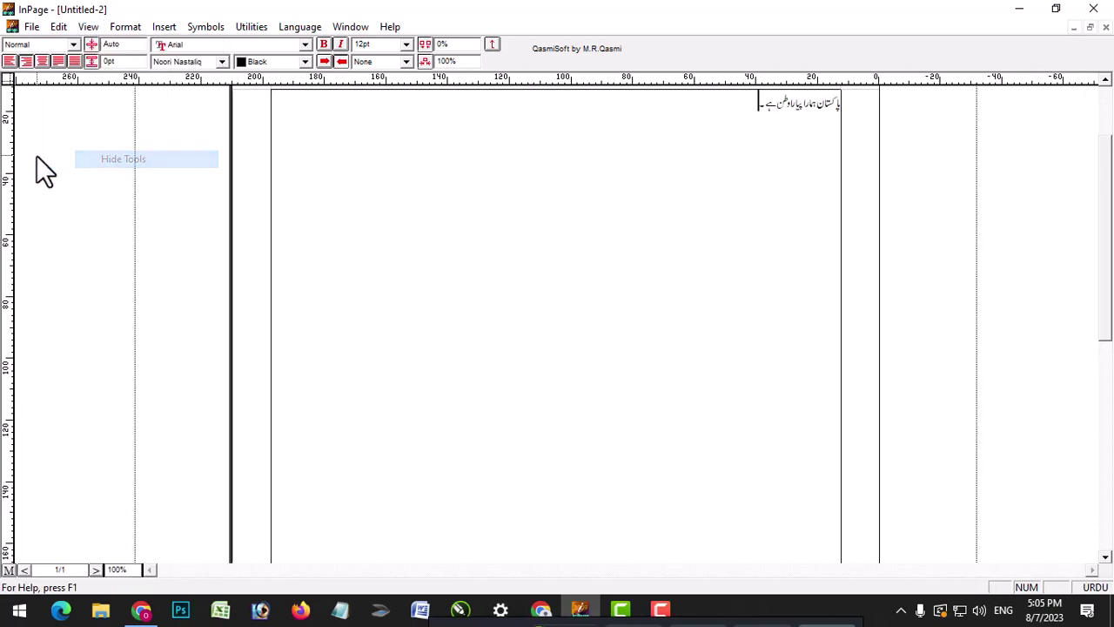
click(88, 26)
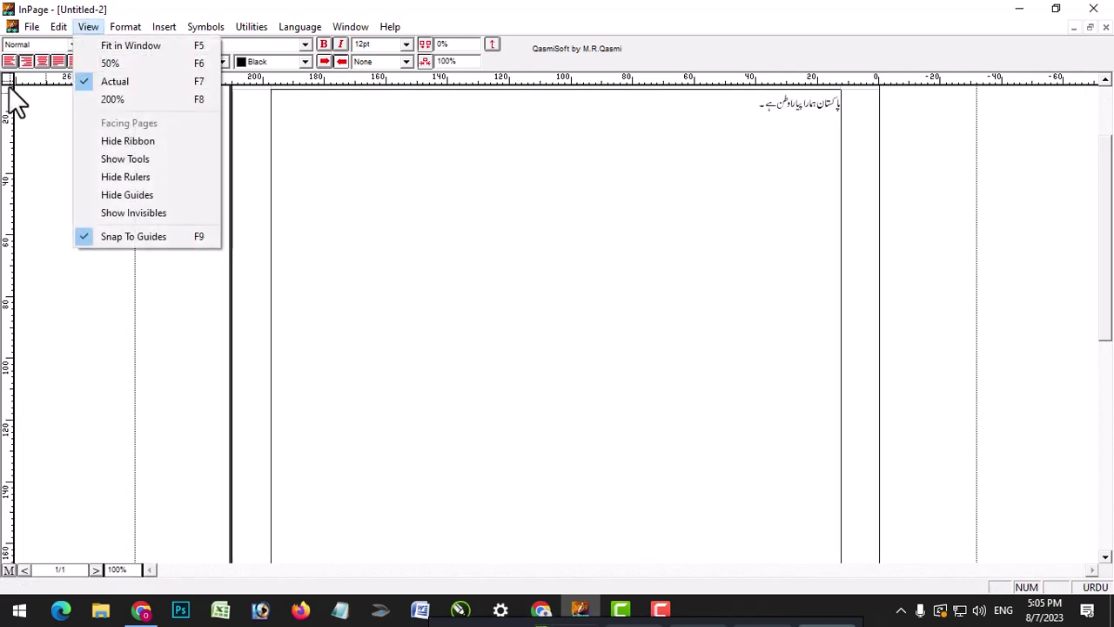
key(r)
click(90, 28)
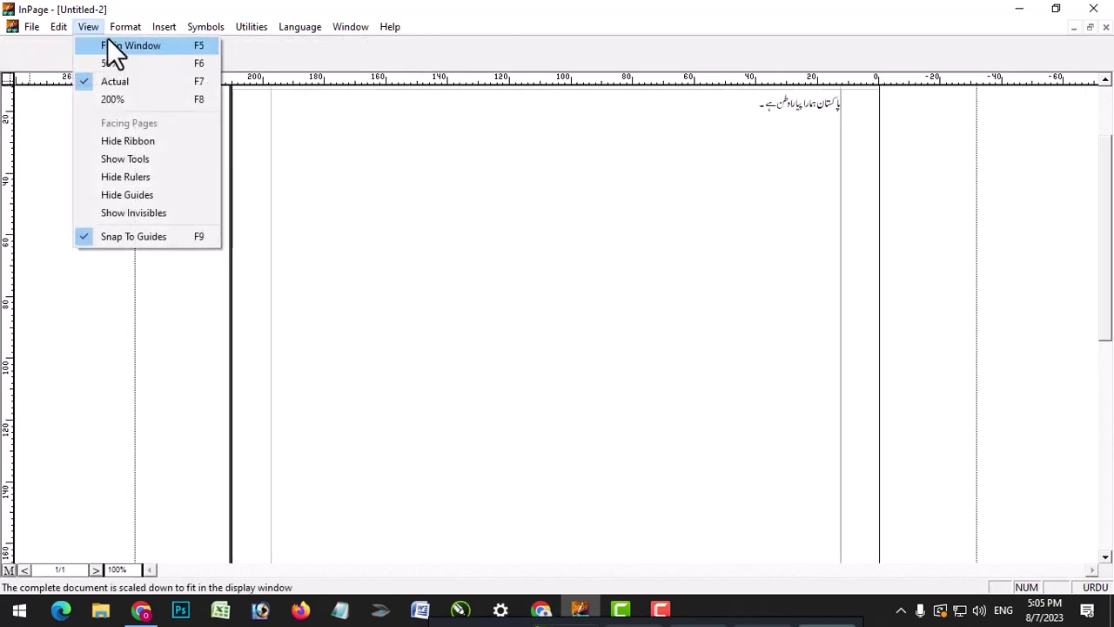
click(154, 173)
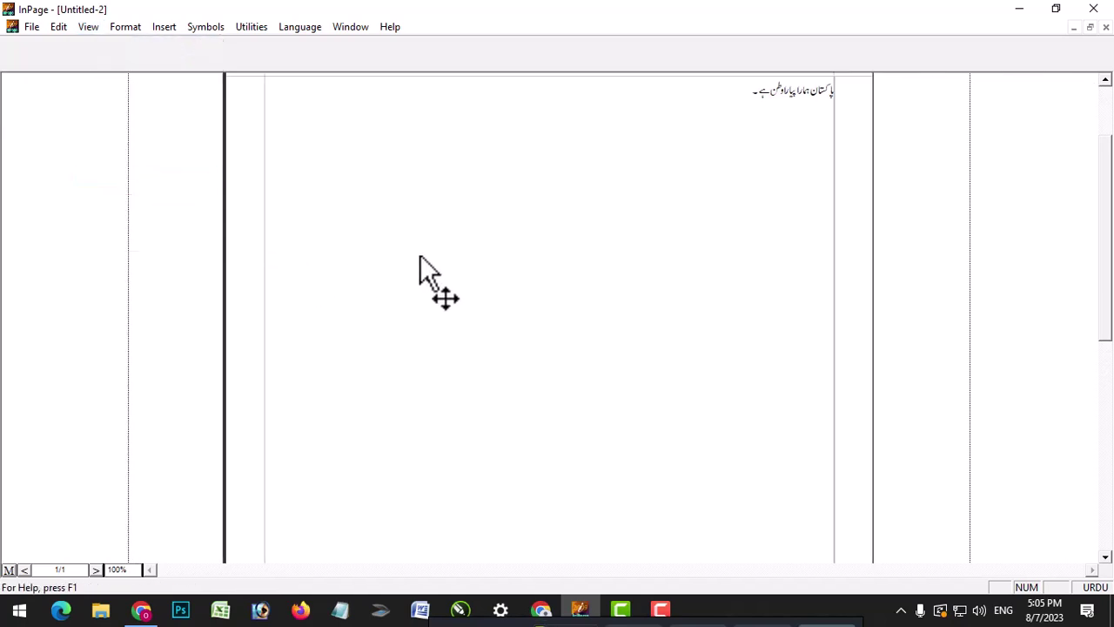
Step: Hide the page margin guides and show them again
click(1105, 79)
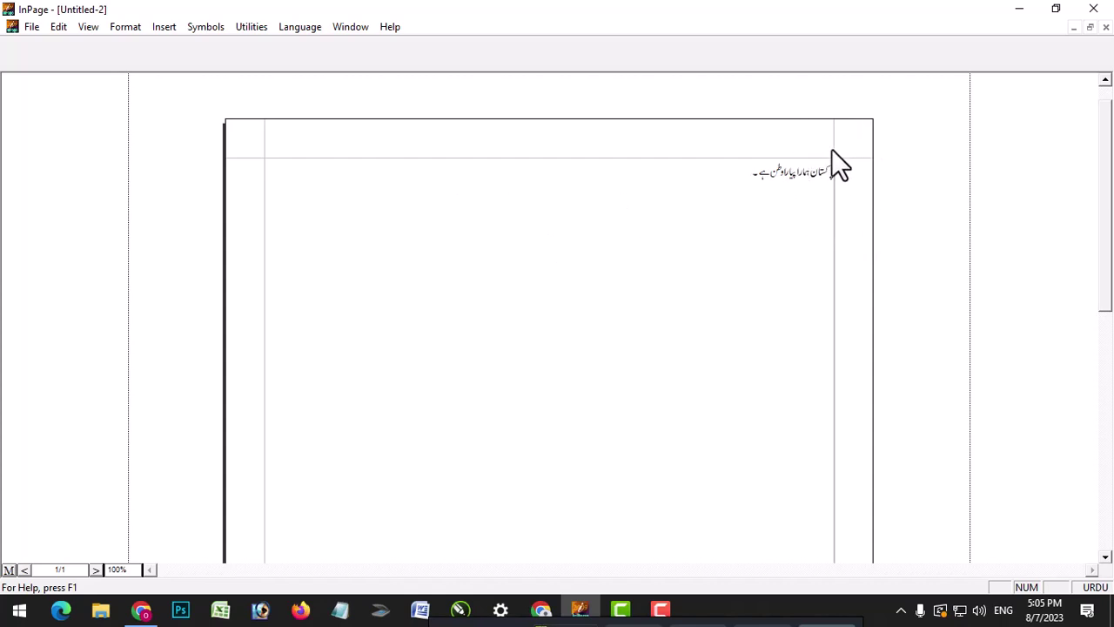
click(80, 30)
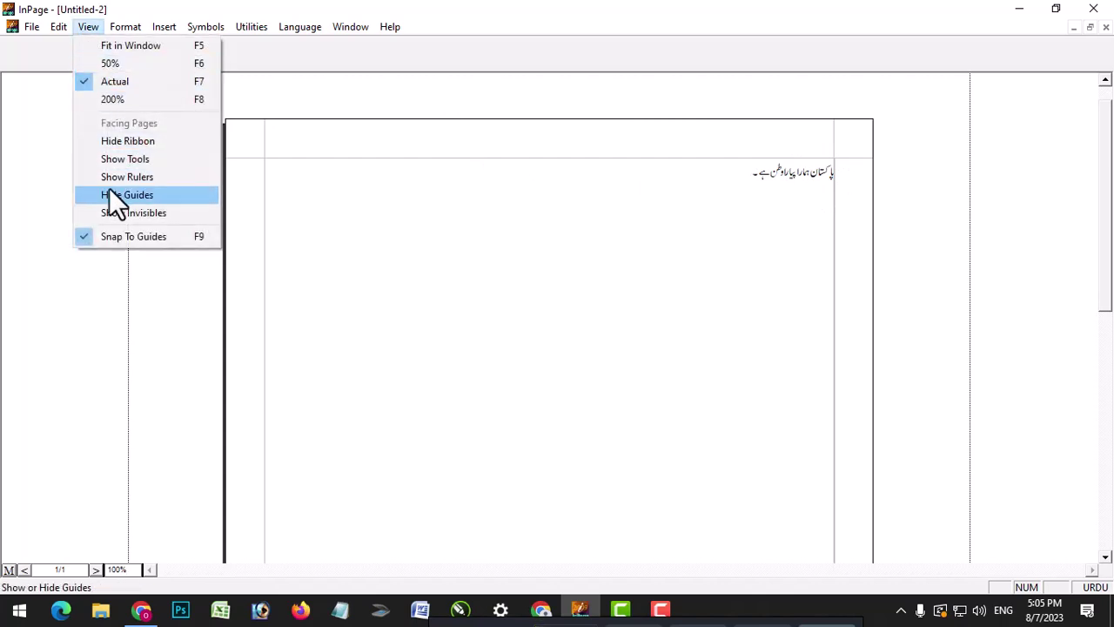
click(148, 197)
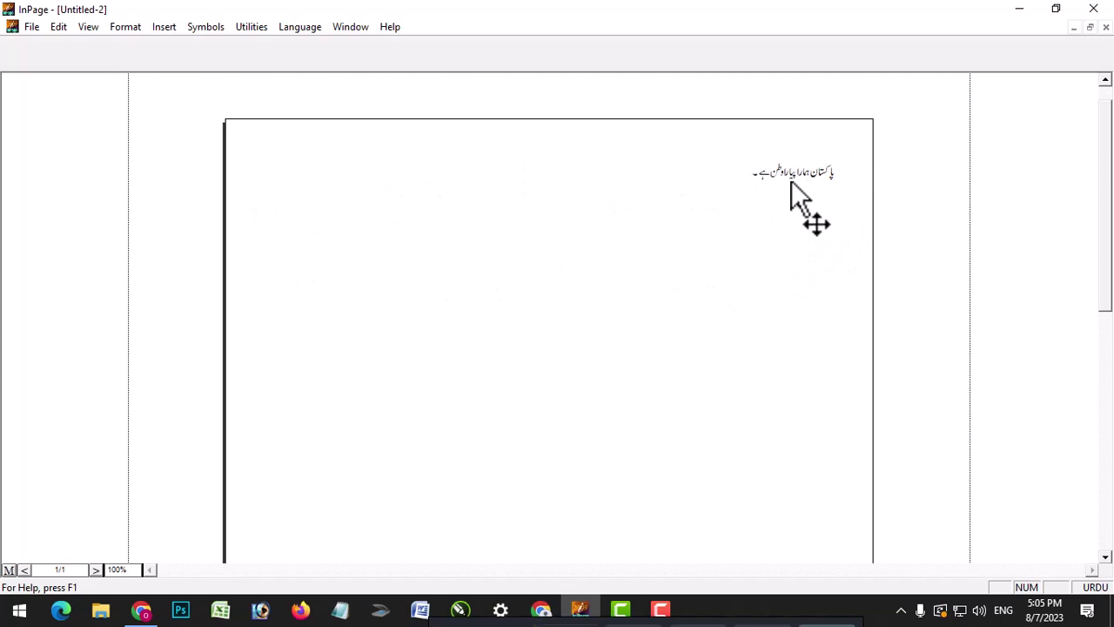
click(88, 27)
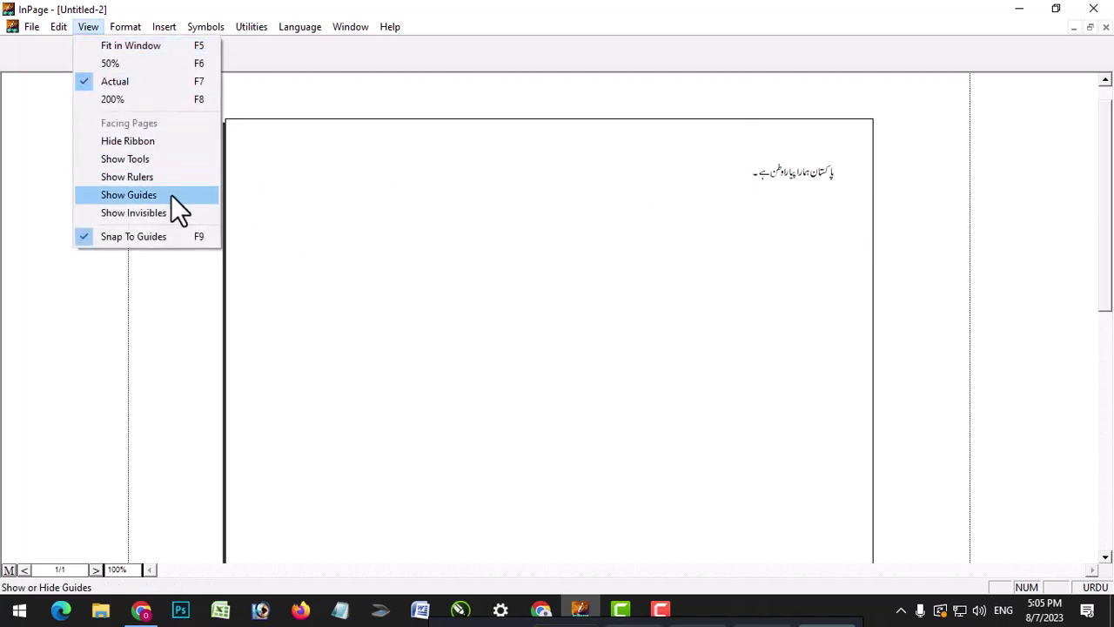
click(102, 195)
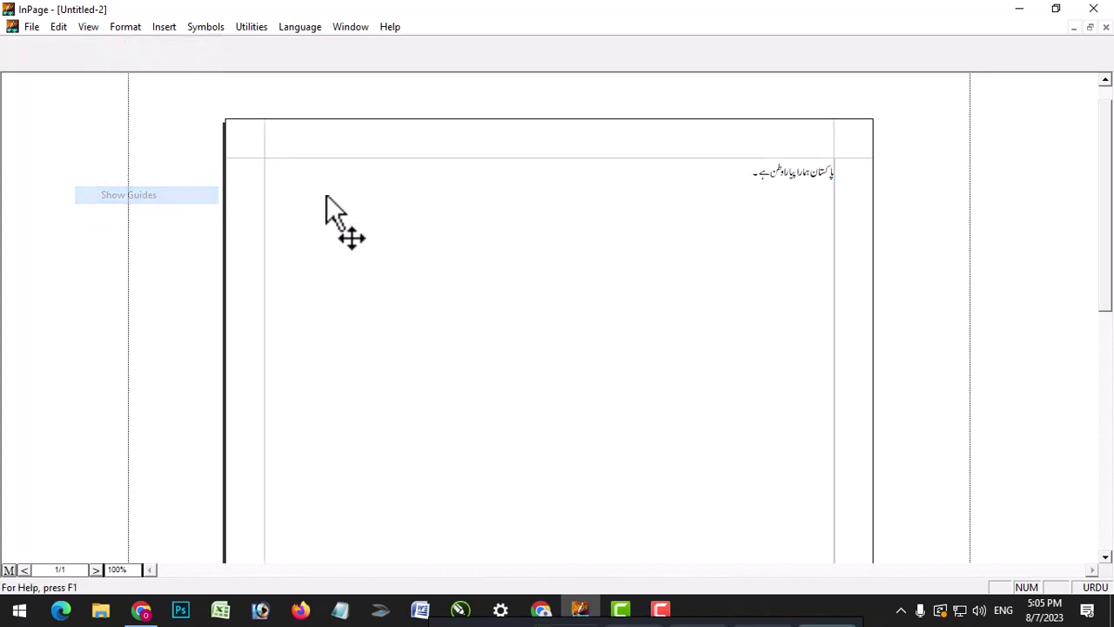
Step: Show the invisible characters in the Urdu text, hide them again and select the page's text frame
click(89, 26)
click(175, 214)
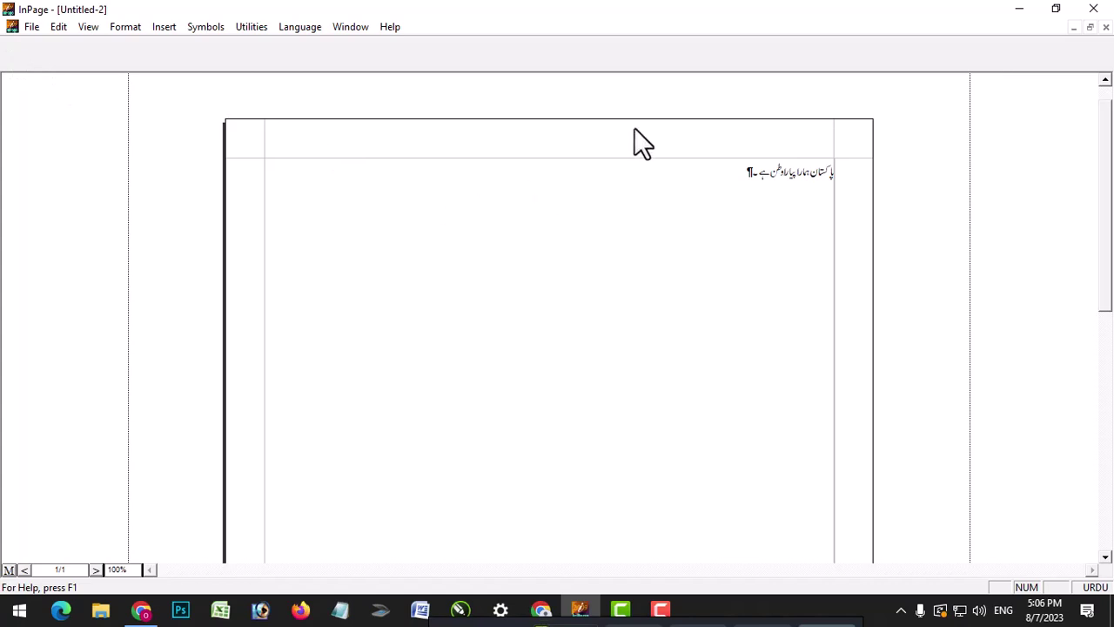
click(87, 27)
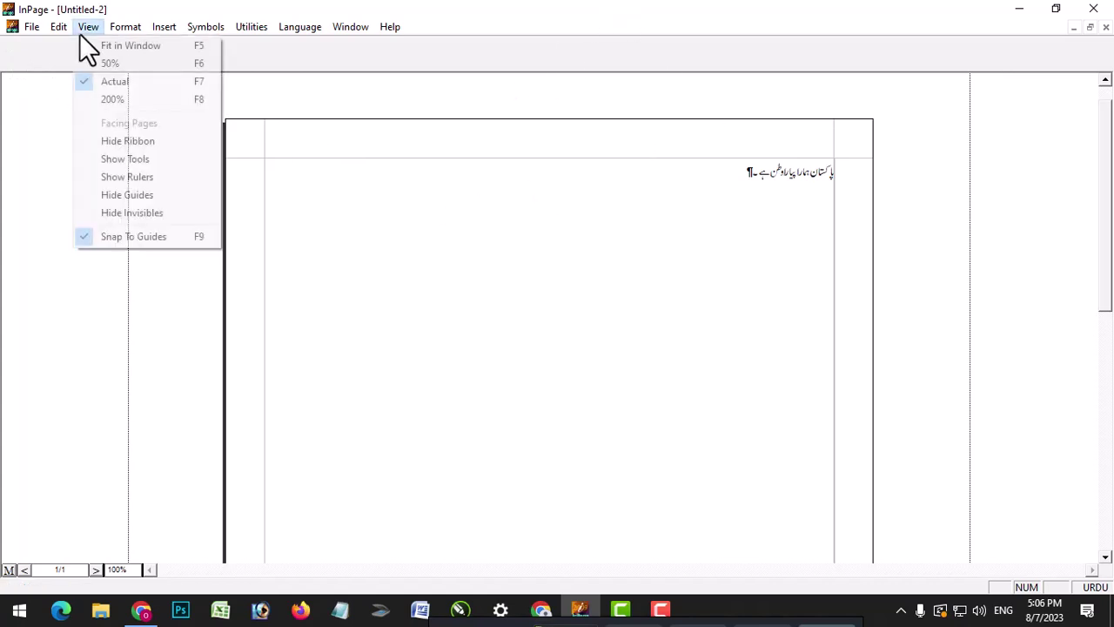
click(148, 213)
click(376, 280)
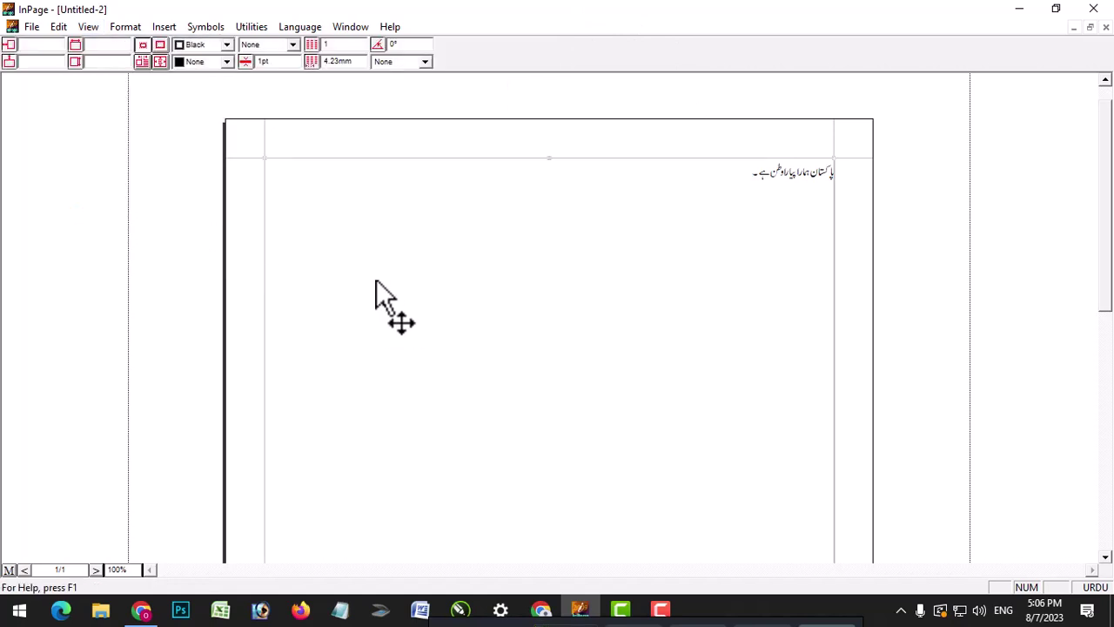
Step: Show the rulers and place a horizontal guide about 44 mm below the page's upper edge
click(54, 27)
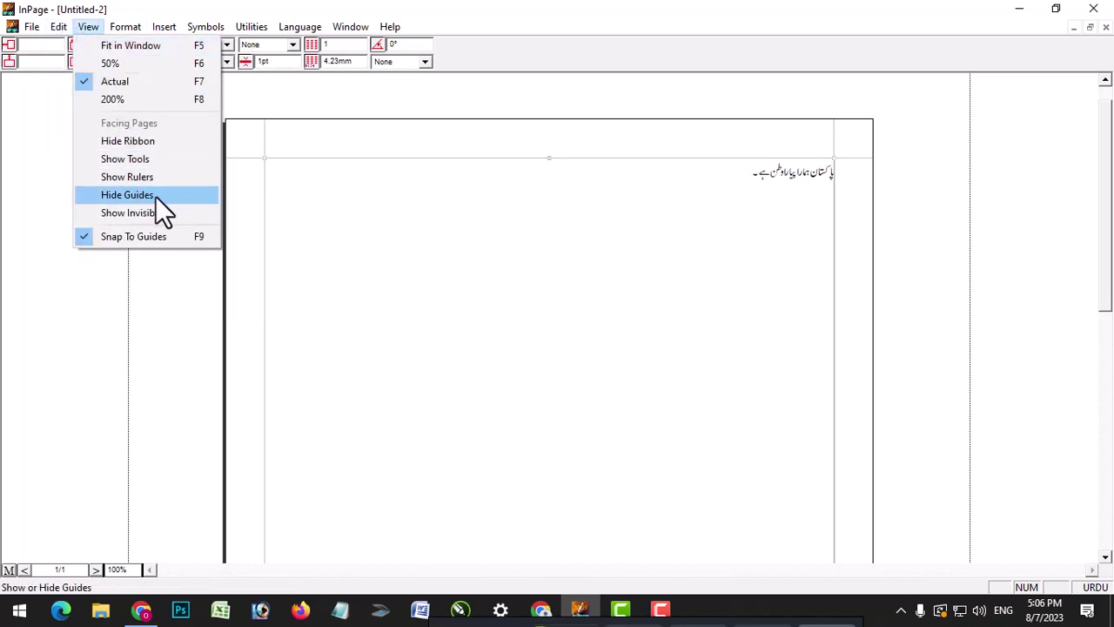
click(139, 196)
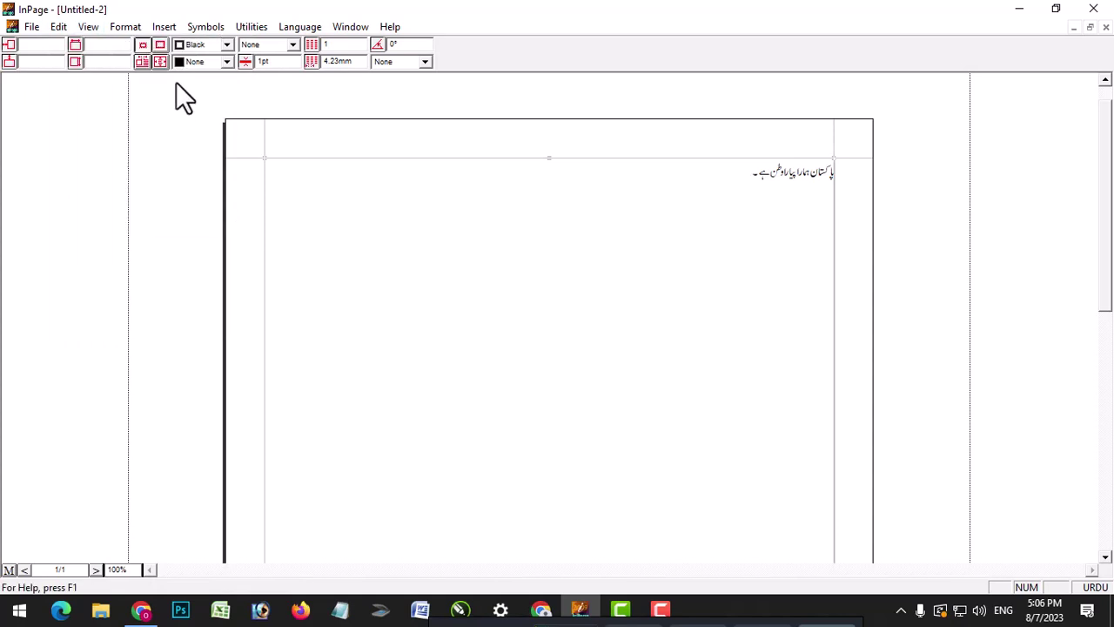
click(97, 32)
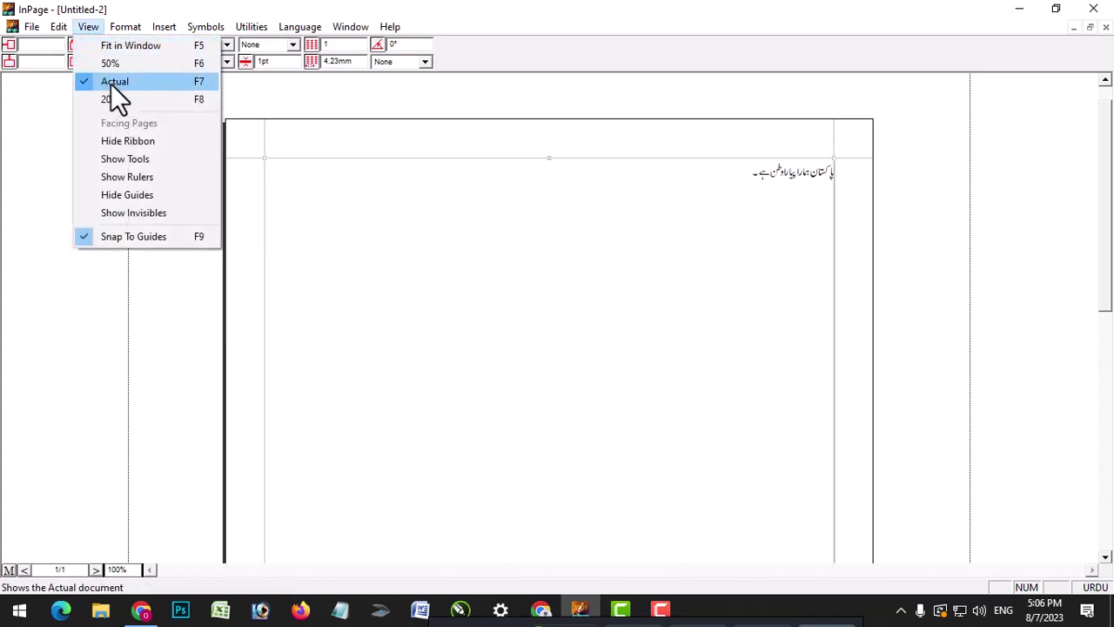
click(163, 179)
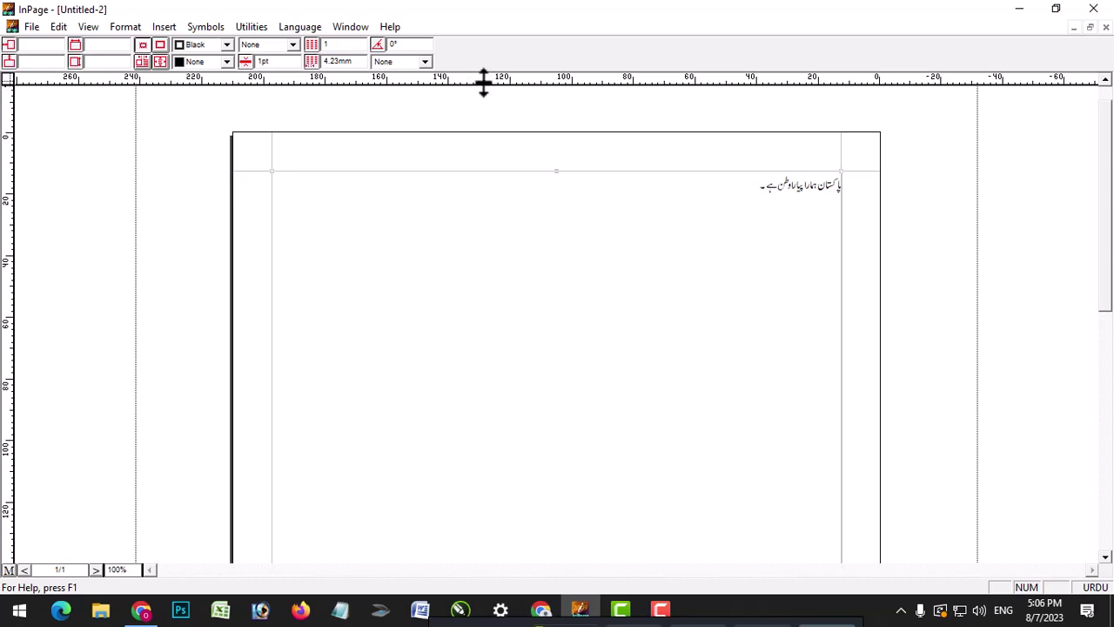
drag(483, 82, 479, 268)
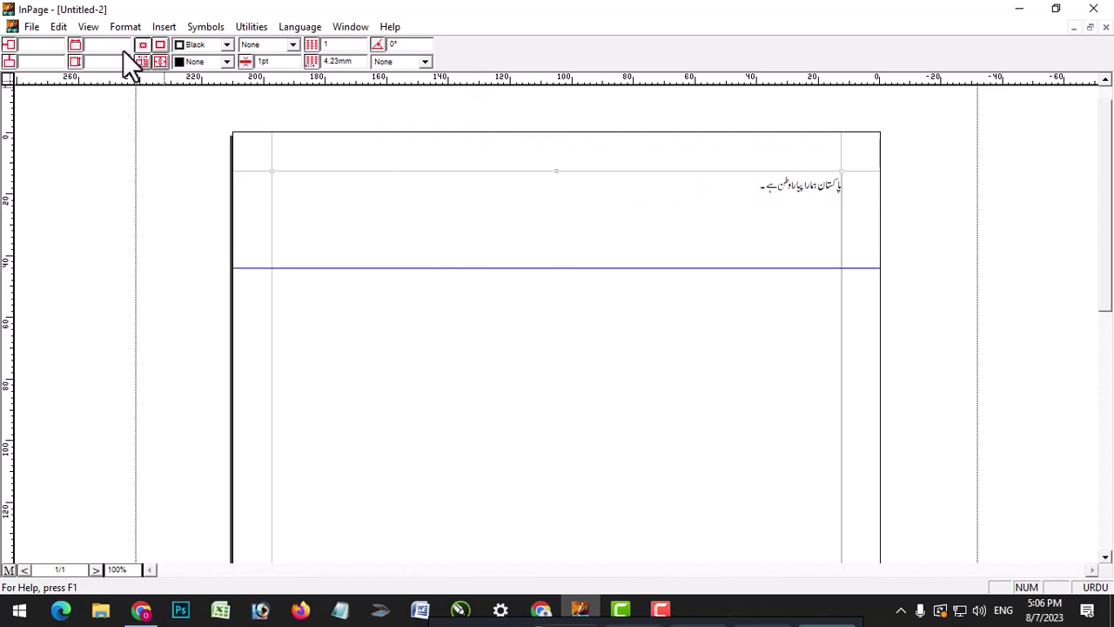
Step: Hide the margin guides together with the blue horizontal guide and show them again
click(90, 27)
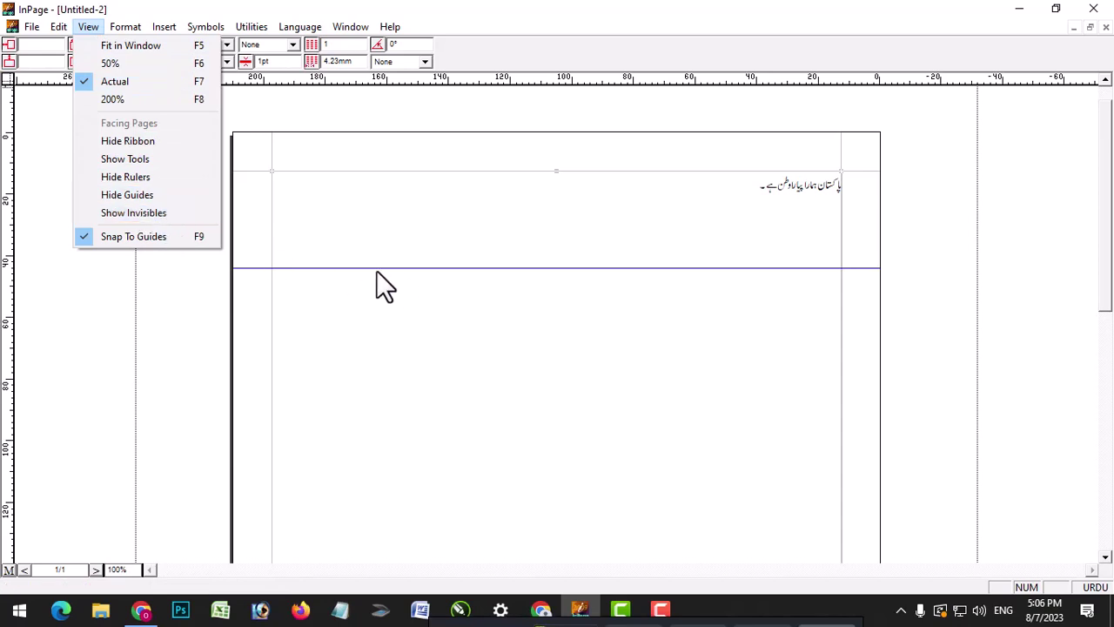
click(96, 27)
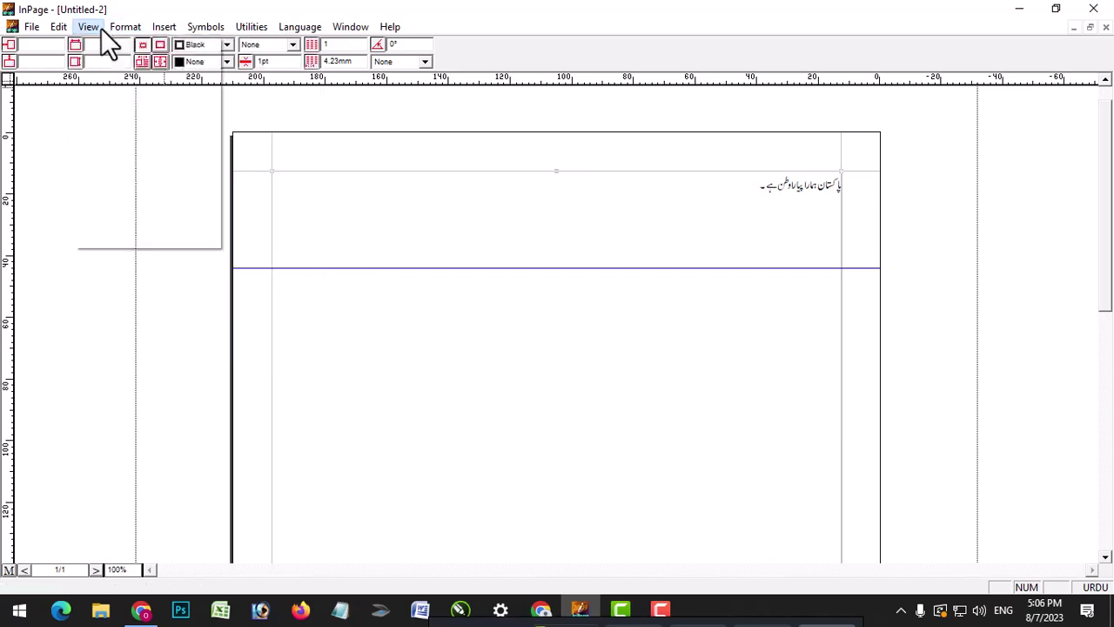
click(95, 27)
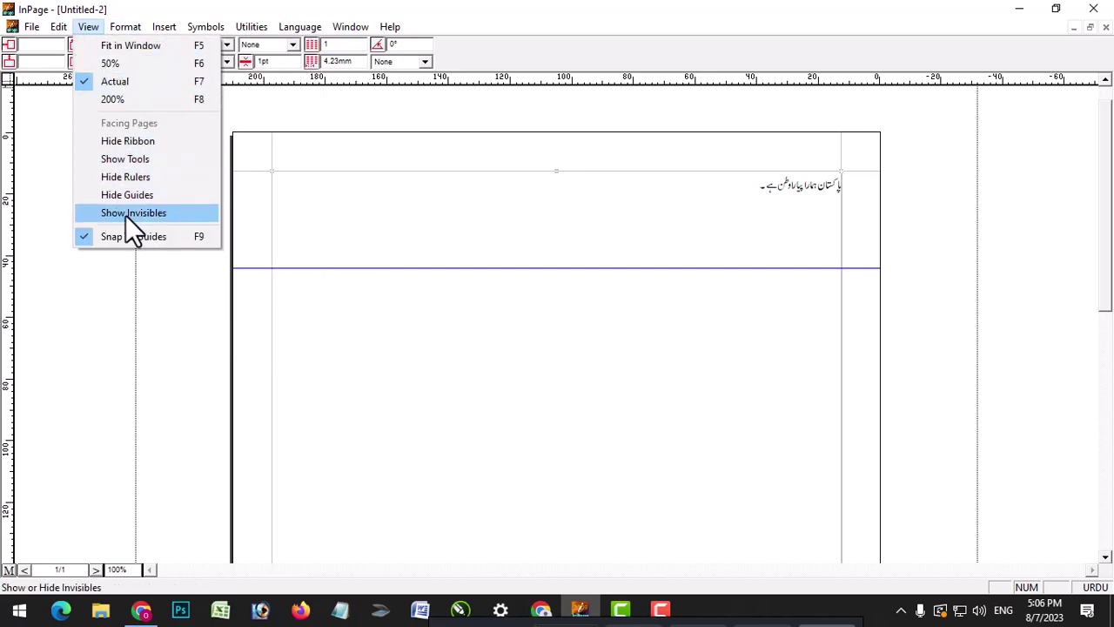
click(167, 195)
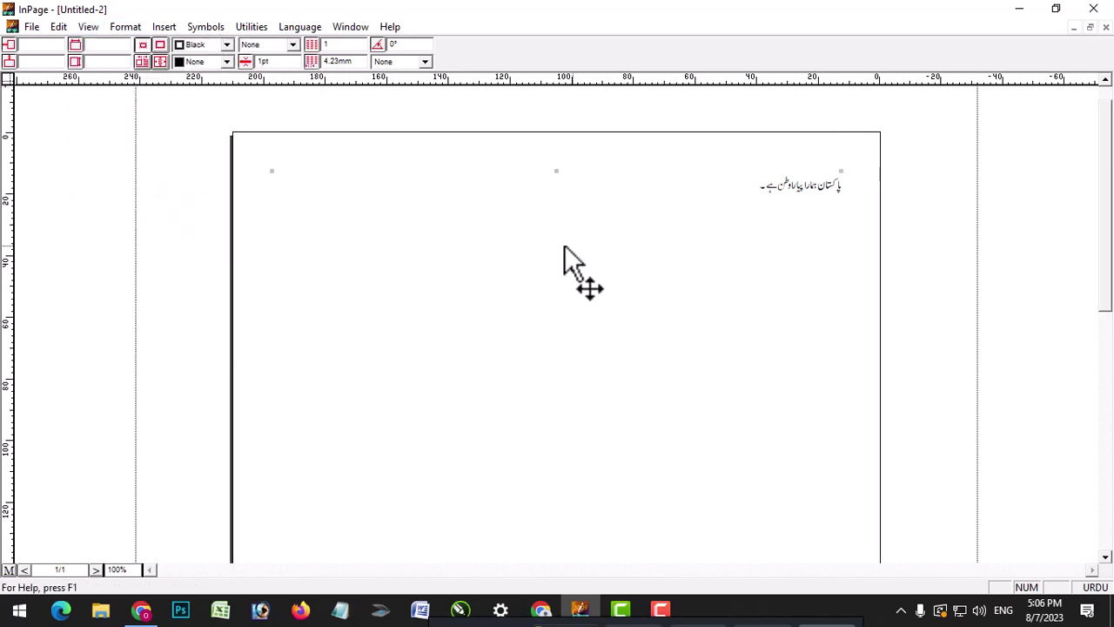
click(86, 26)
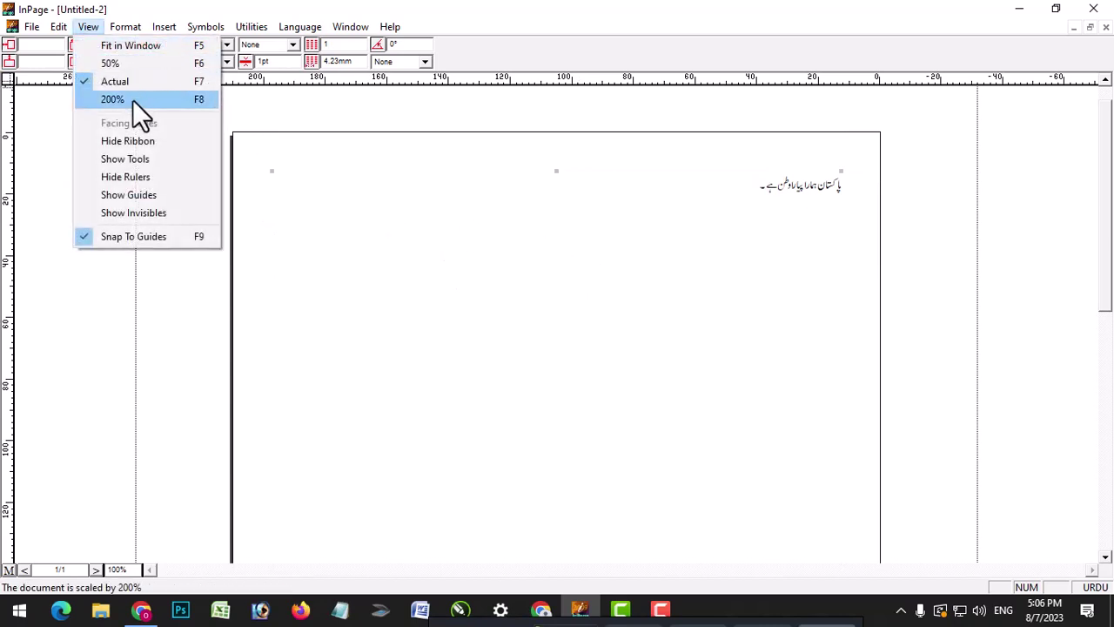
click(168, 195)
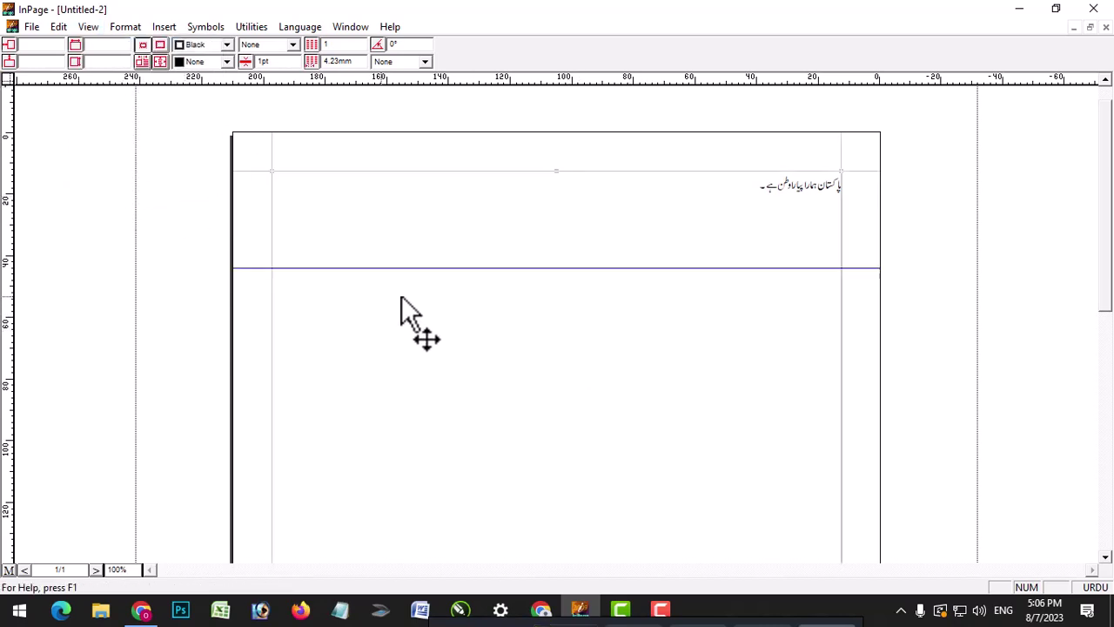
Step: Place a second horizontal guide about 64 mm below the page's upper edge and show the toolbox
drag(405, 80, 439, 331)
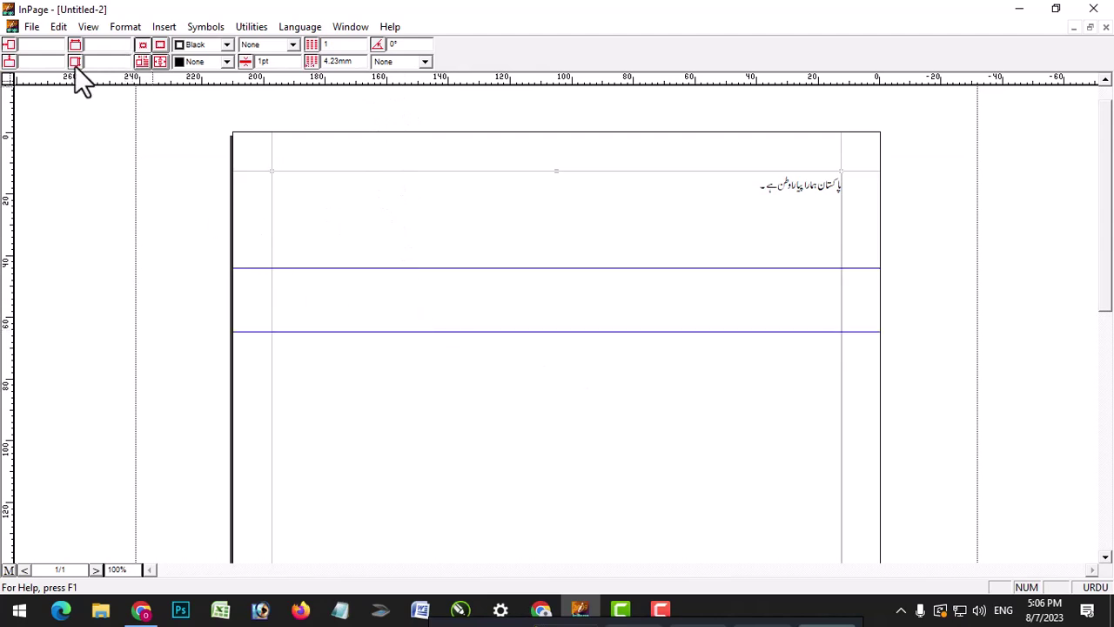
click(88, 27)
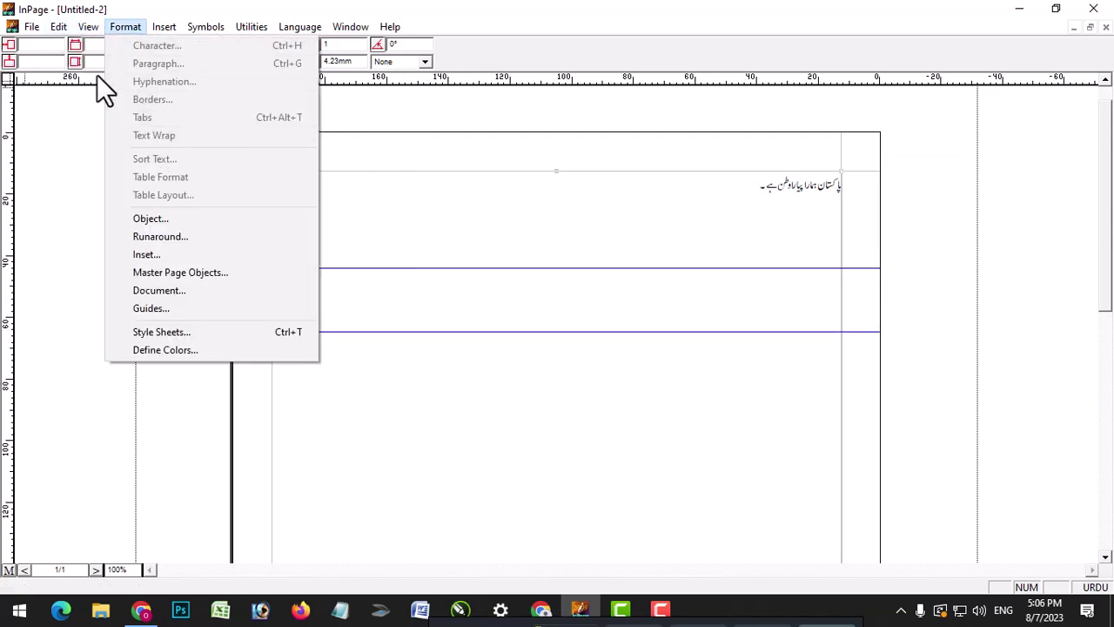
click(150, 159)
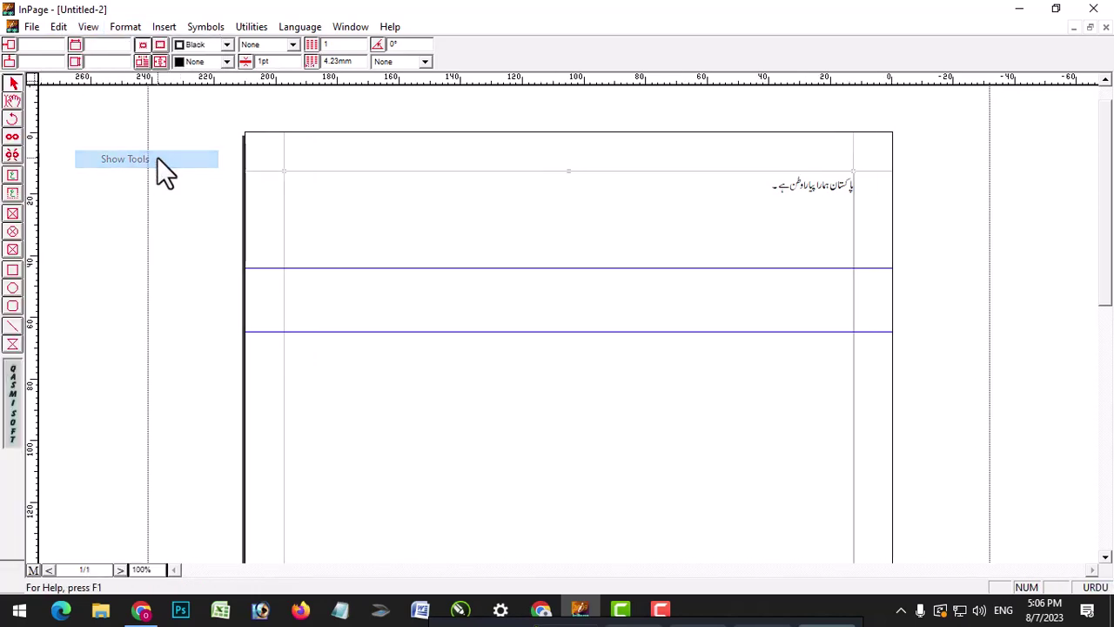
Step: Draw a small text box about 11 mm wide under the upper guide and one about 17 mm wide spanning both guides
click(13, 175)
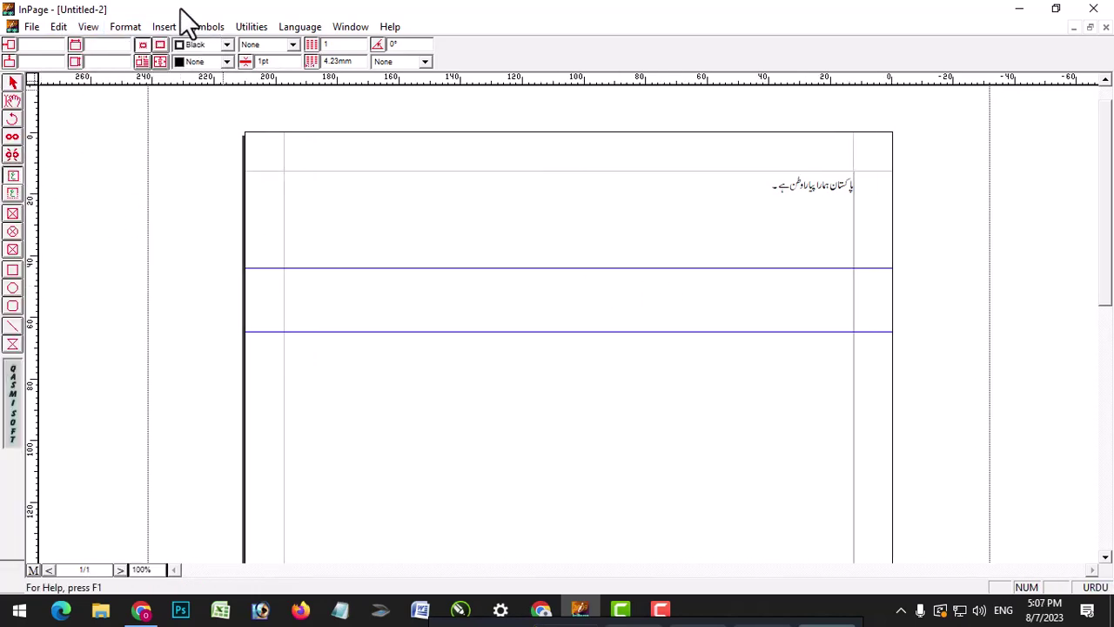
click(94, 26)
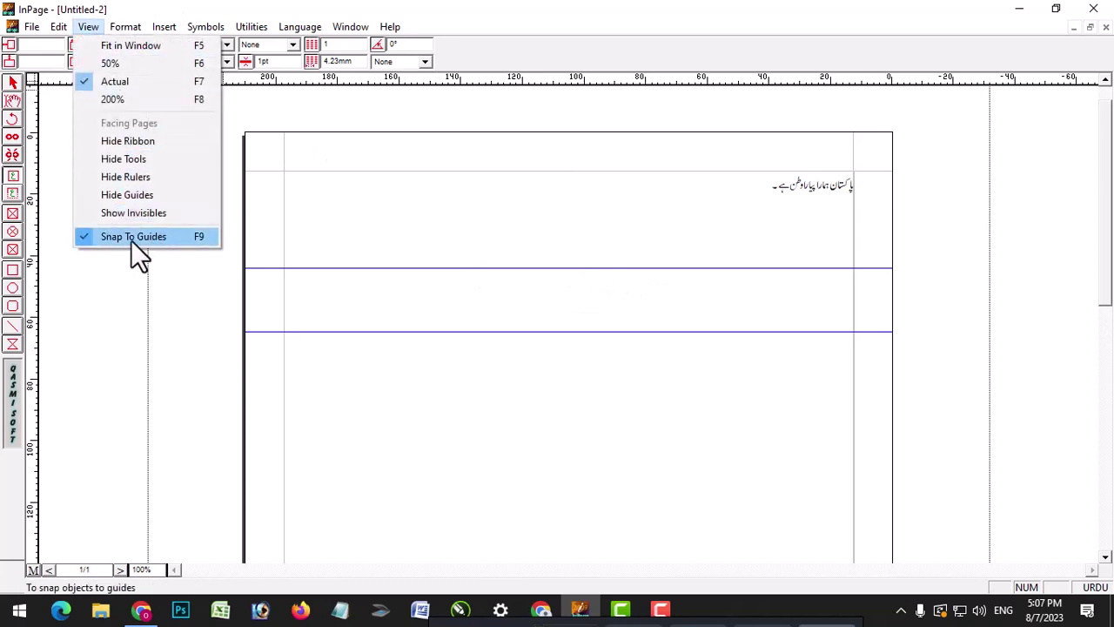
click(461, 298)
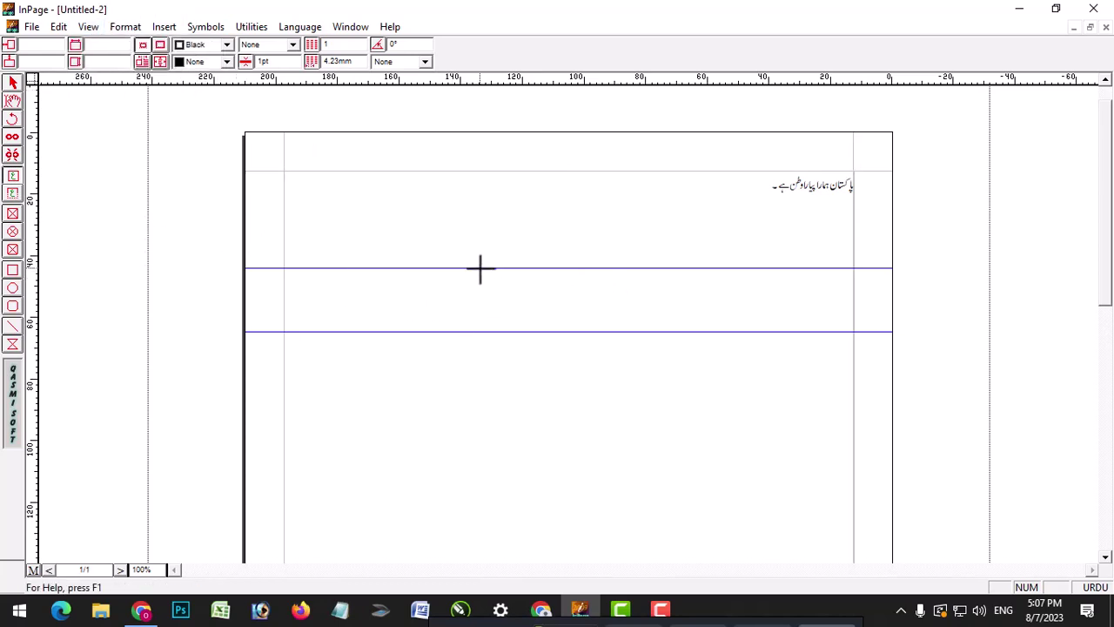
drag(478, 268, 511, 279)
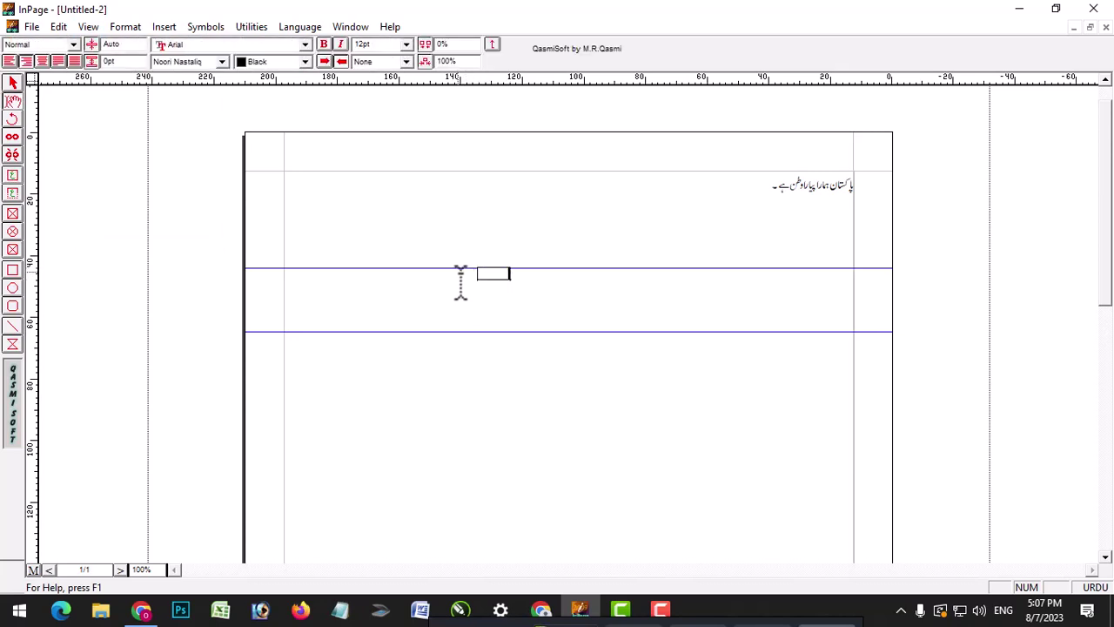
click(14, 175)
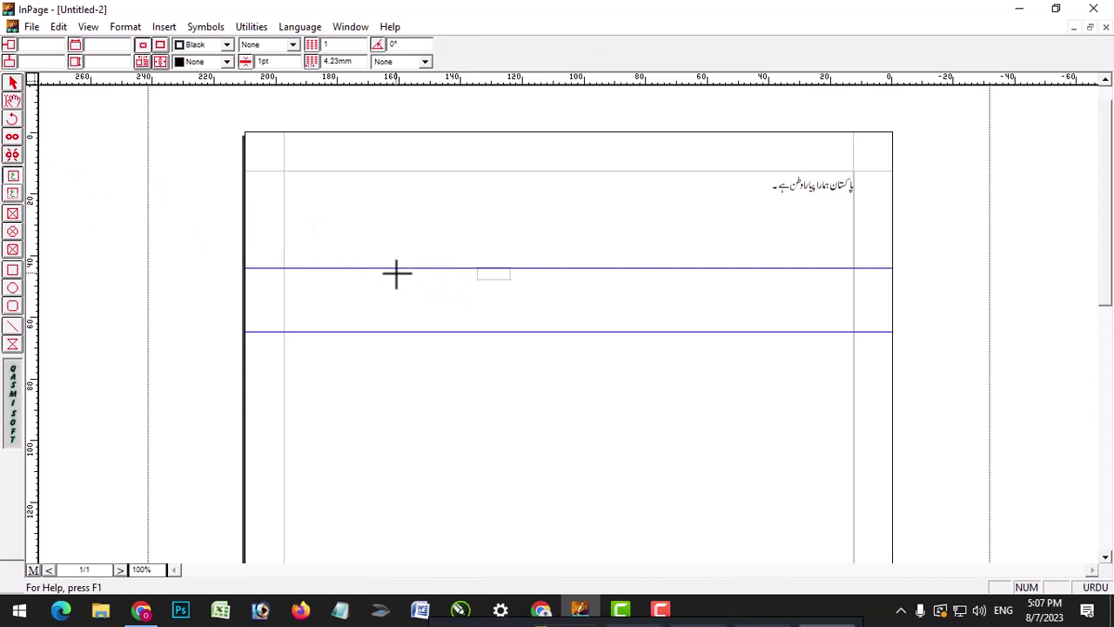
drag(396, 269, 448, 331)
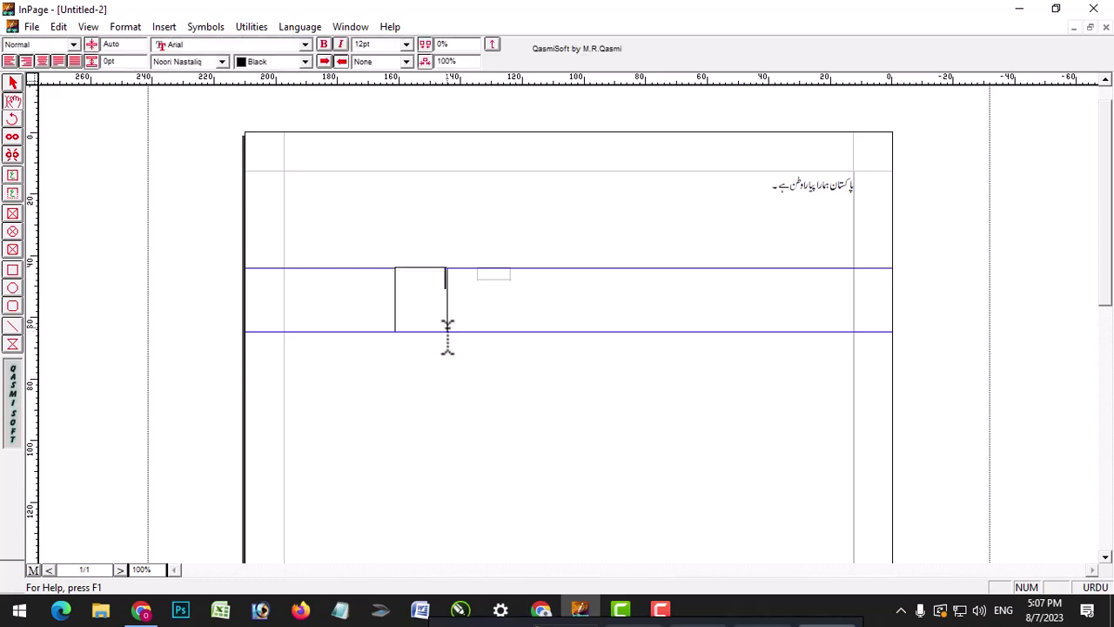
Step: Turn off Snap To Guides and draw a third text box about 15 mm wide between the two guides
click(90, 26)
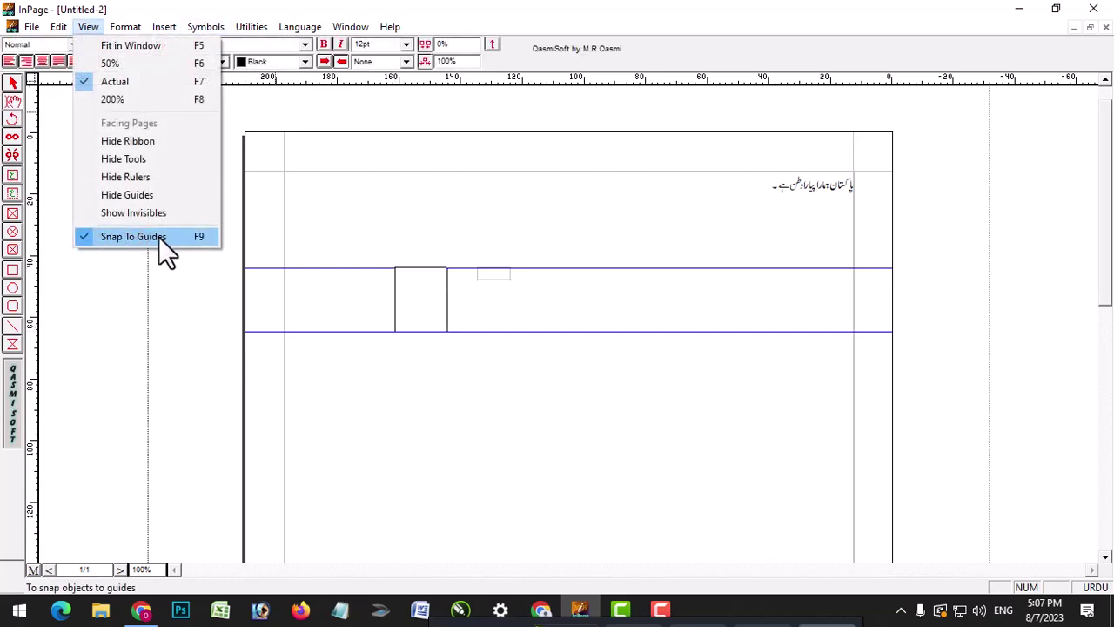
click(96, 237)
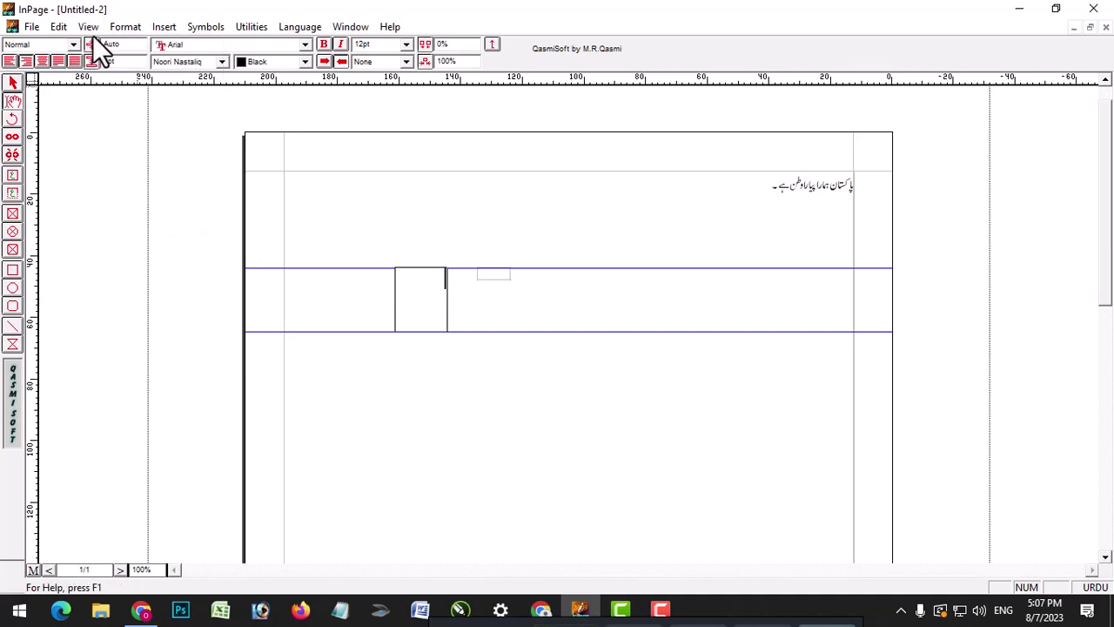
click(13, 175)
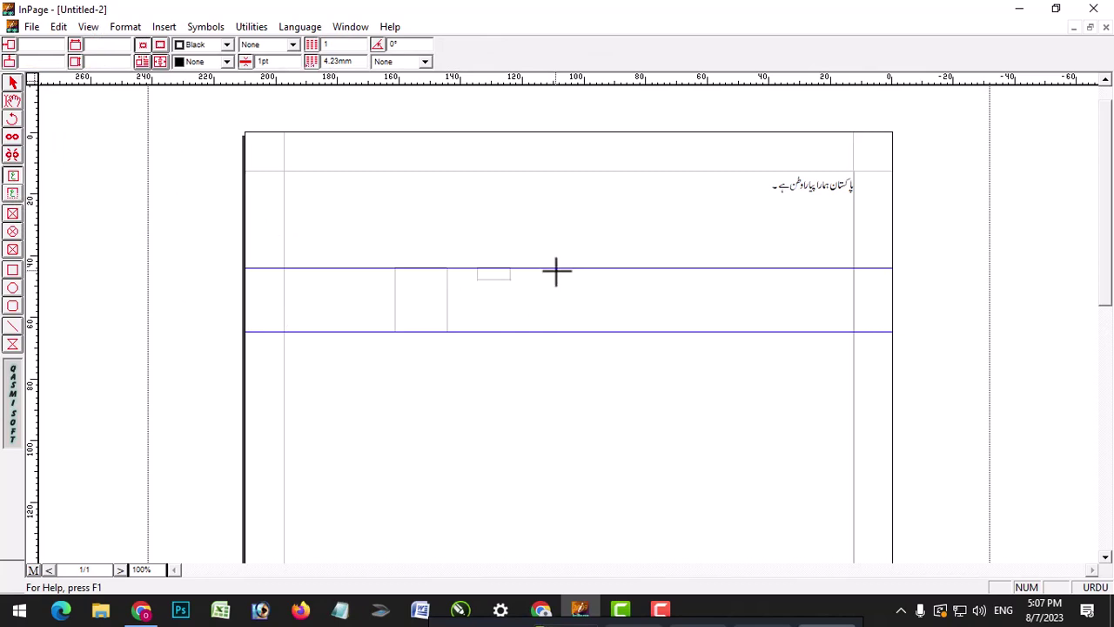
drag(557, 271, 602, 331)
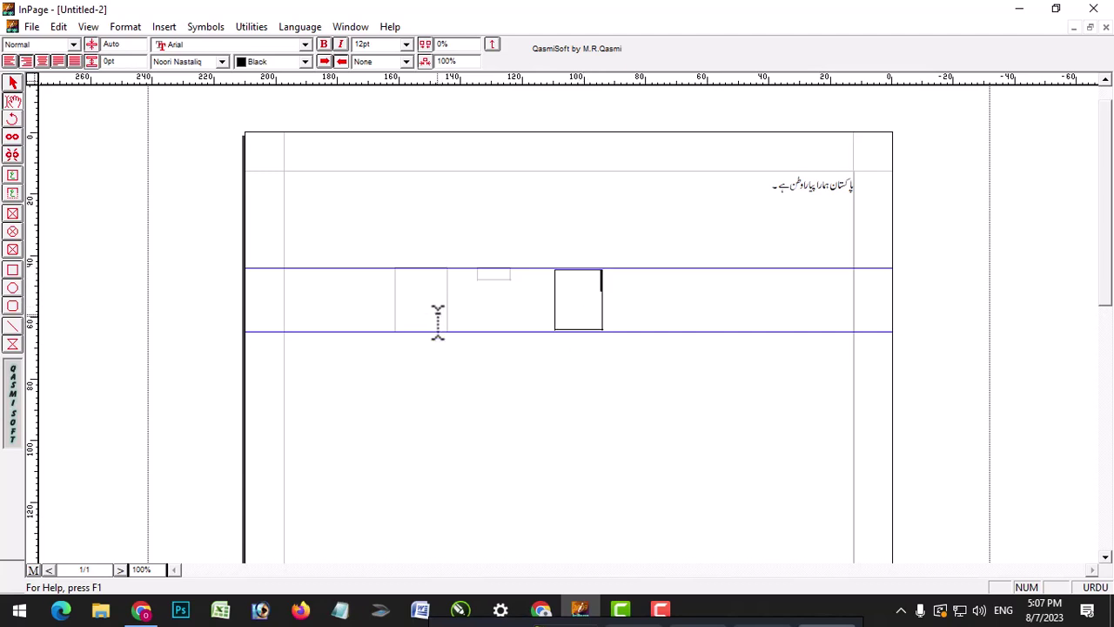
Step: Turn Snap To Guides back on
click(87, 27)
click(87, 239)
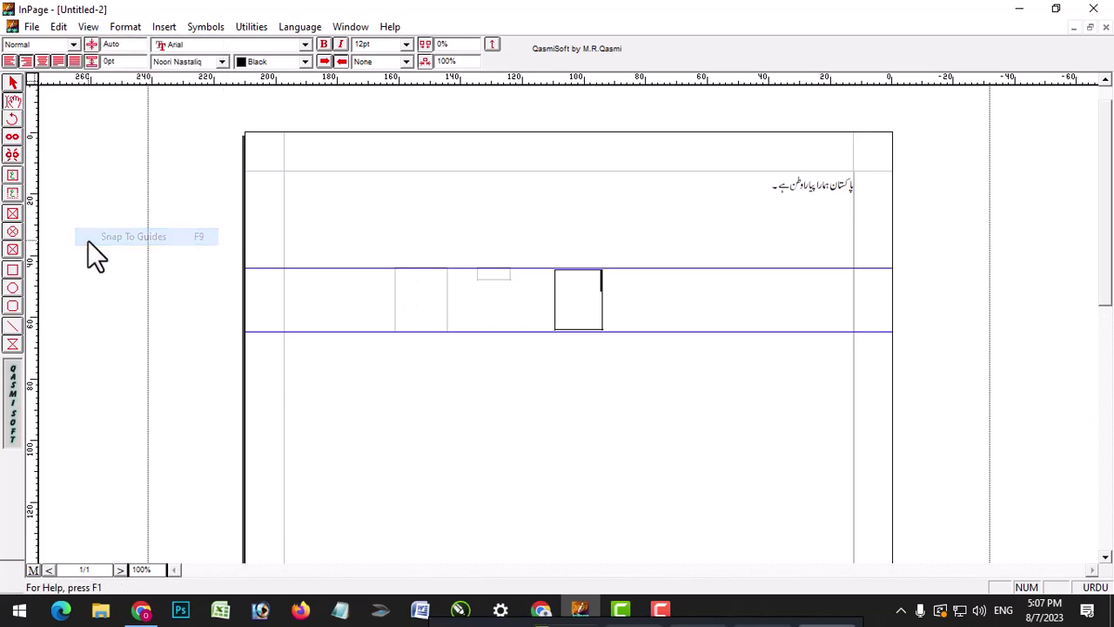
Step: Open the Character dialog for the third text box and move it near the page's upper margin
click(126, 27)
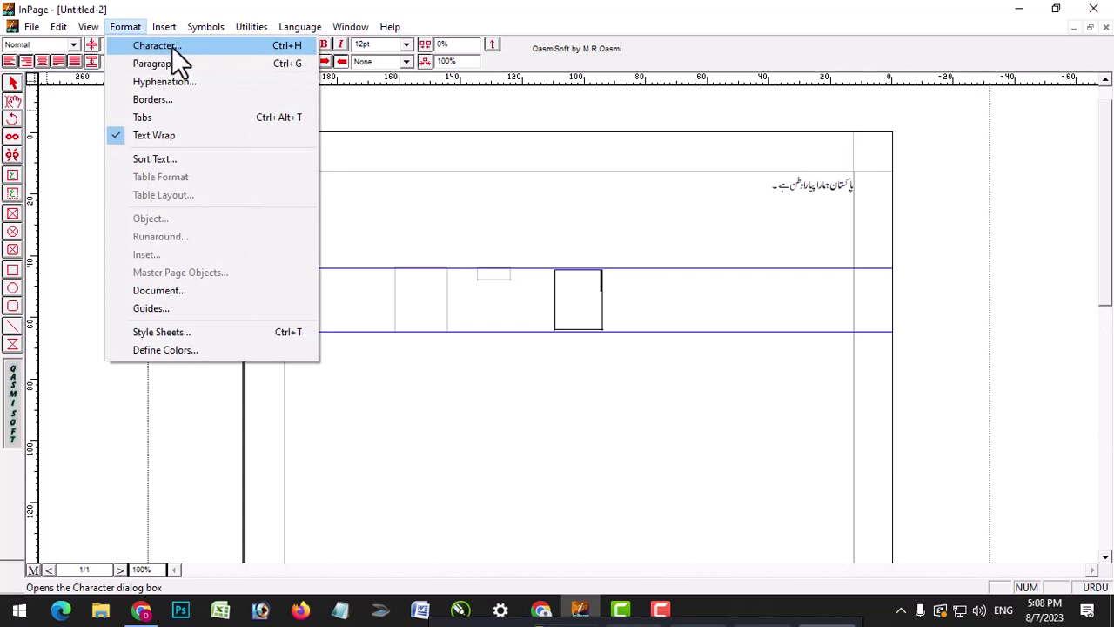
click(12, 114)
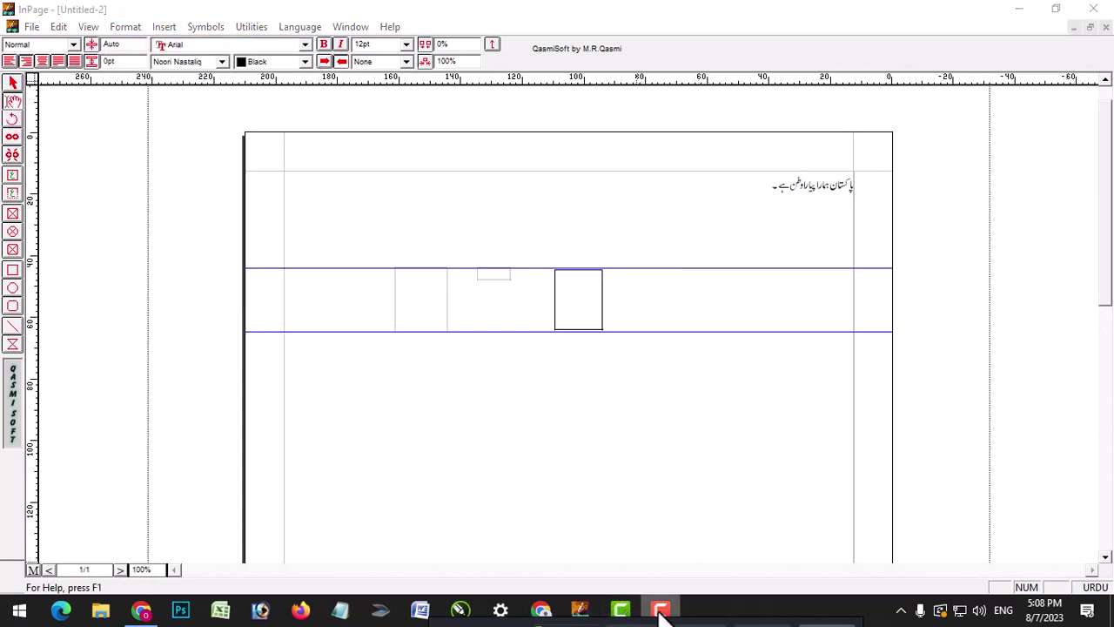
scroll(1105, 328, down, 2)
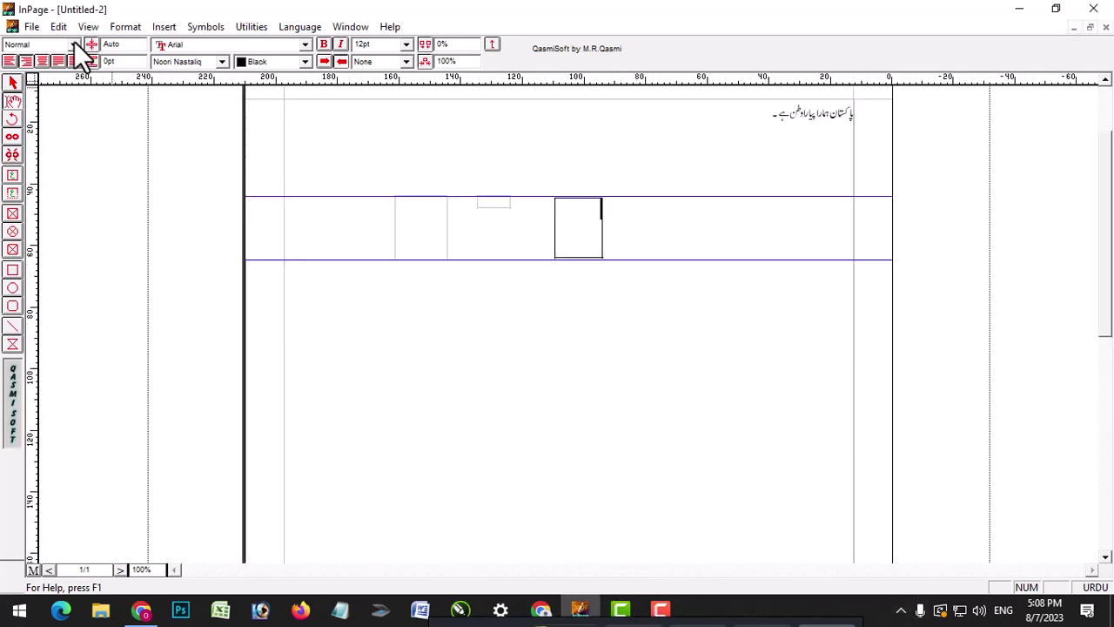
click(125, 26)
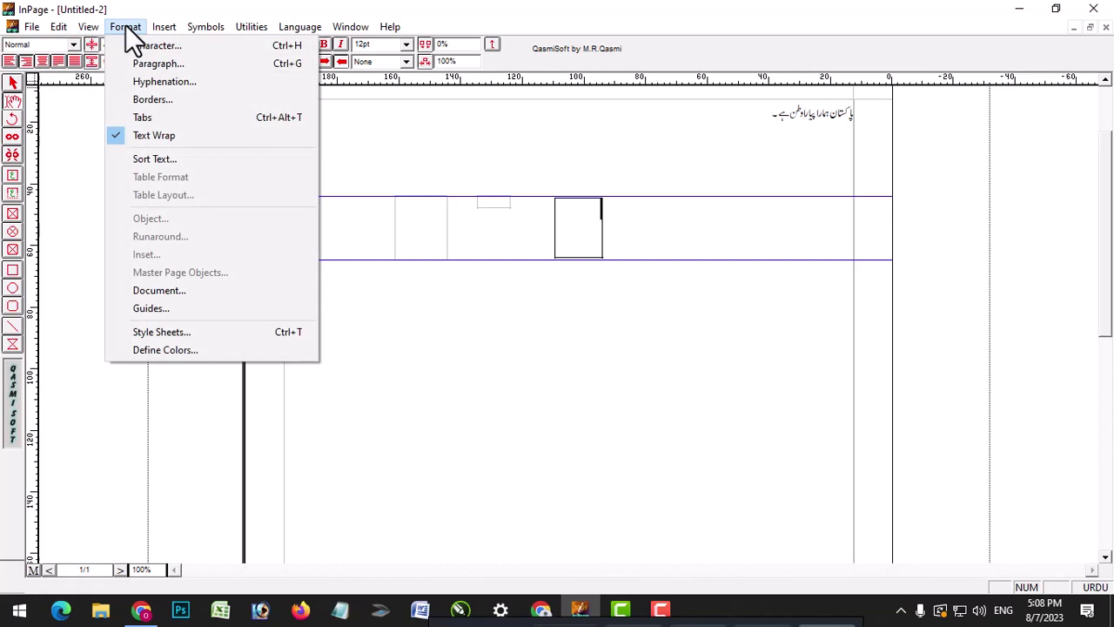
click(165, 45)
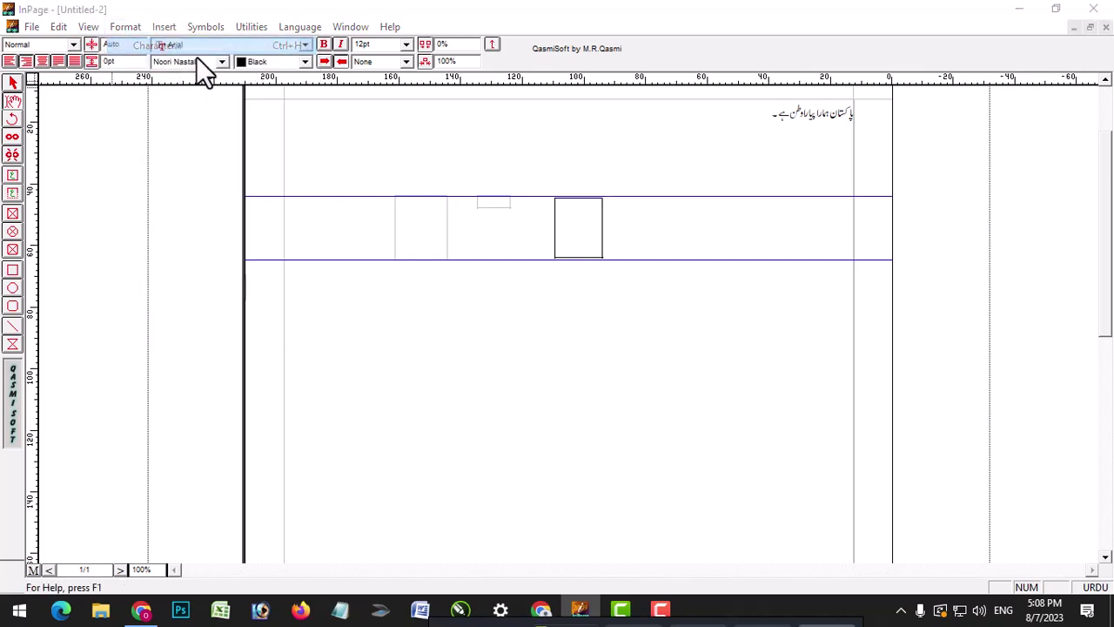
drag(470, 219, 356, 141)
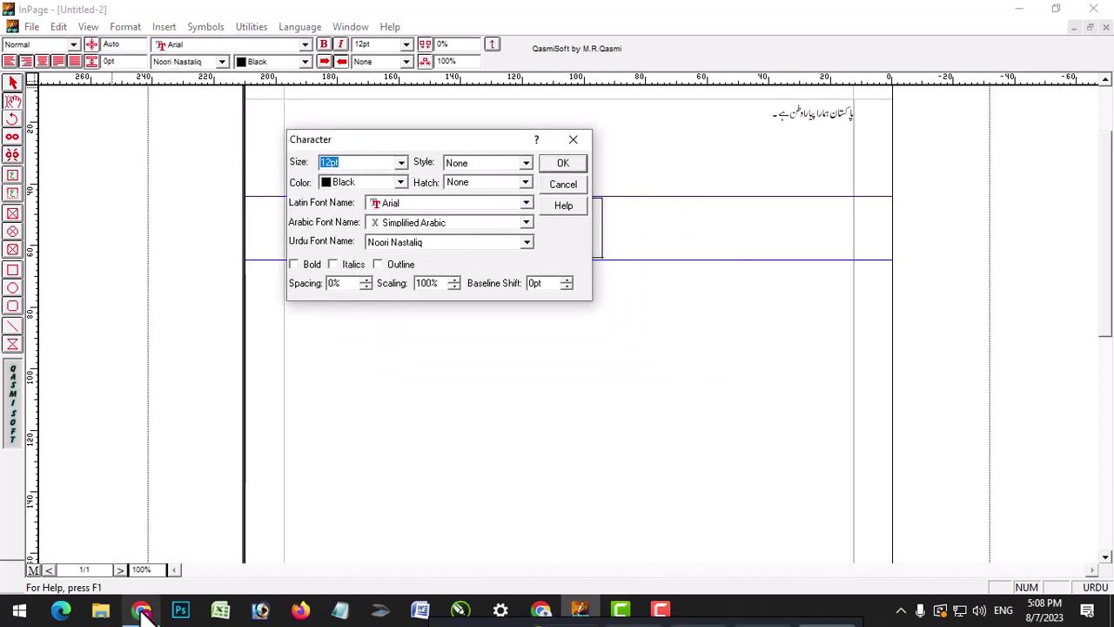
Step: Switch to Microsoft Word, examine its Font dialog for comparison, and close Word to return to InPage
click(421, 612)
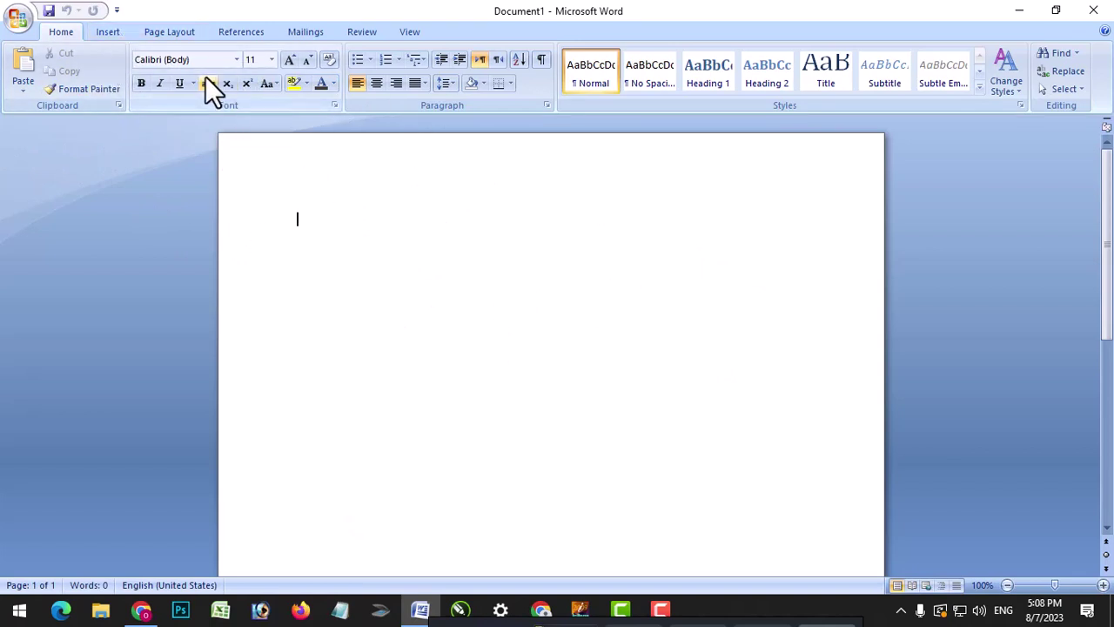
right_click(637, 303)
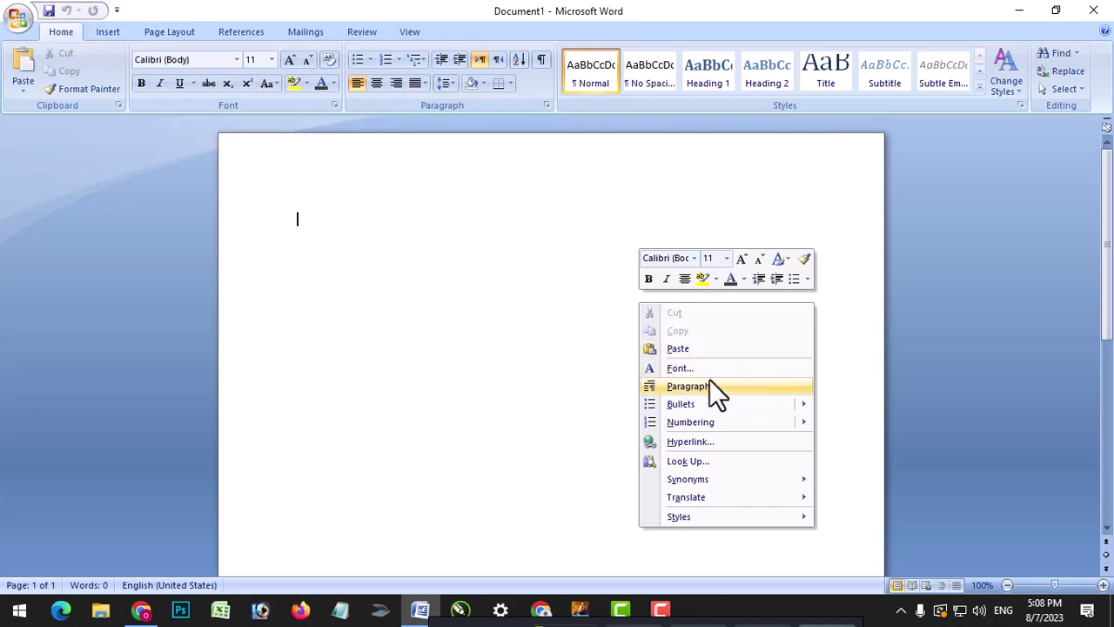
click(697, 370)
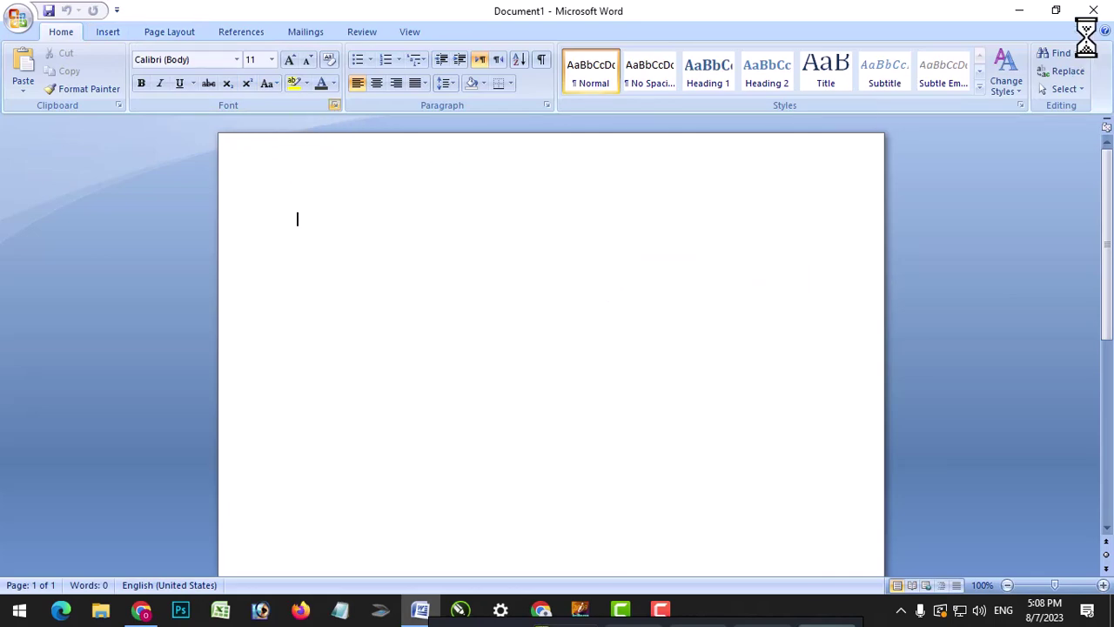
click(711, 497)
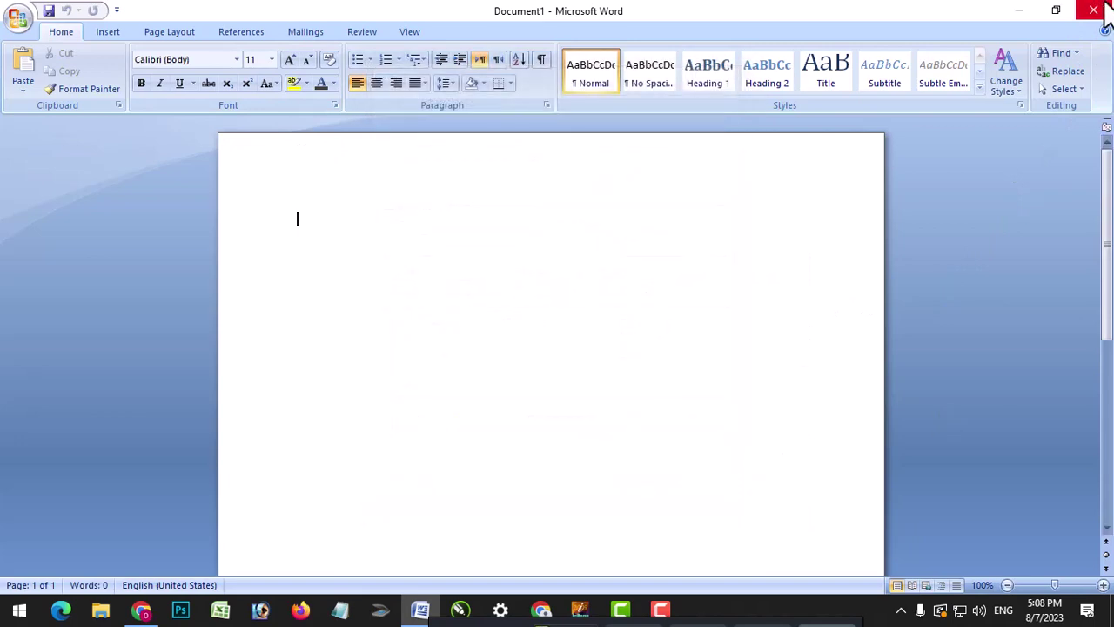
click(1094, 10)
Step: Move the Character dialog lower on the page, look through its Style options, and close it
drag(480, 138, 521, 179)
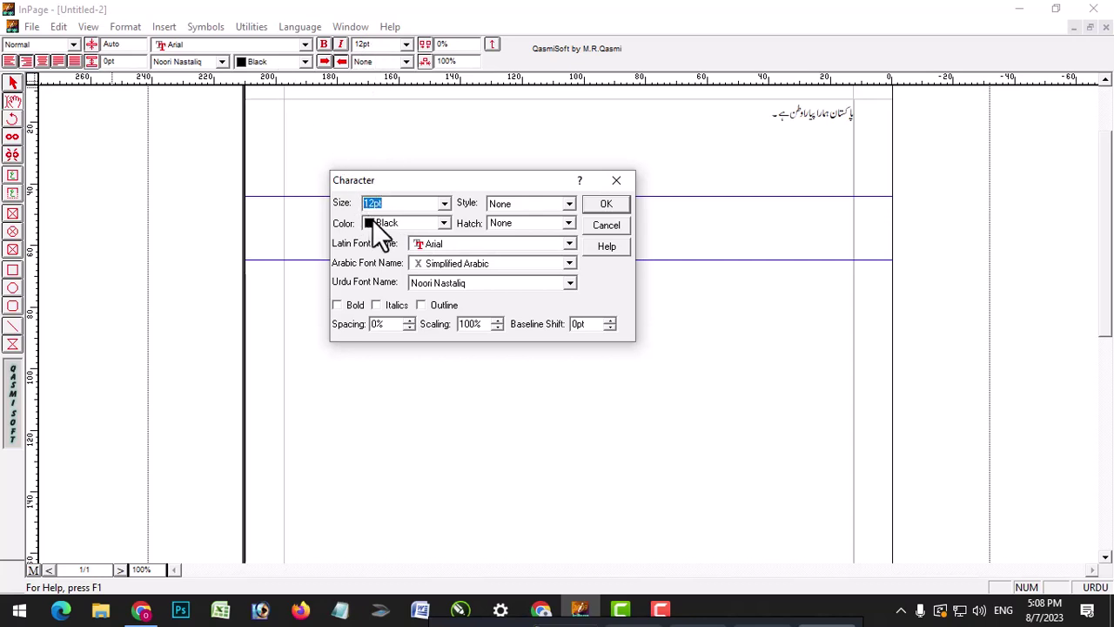
click(525, 203)
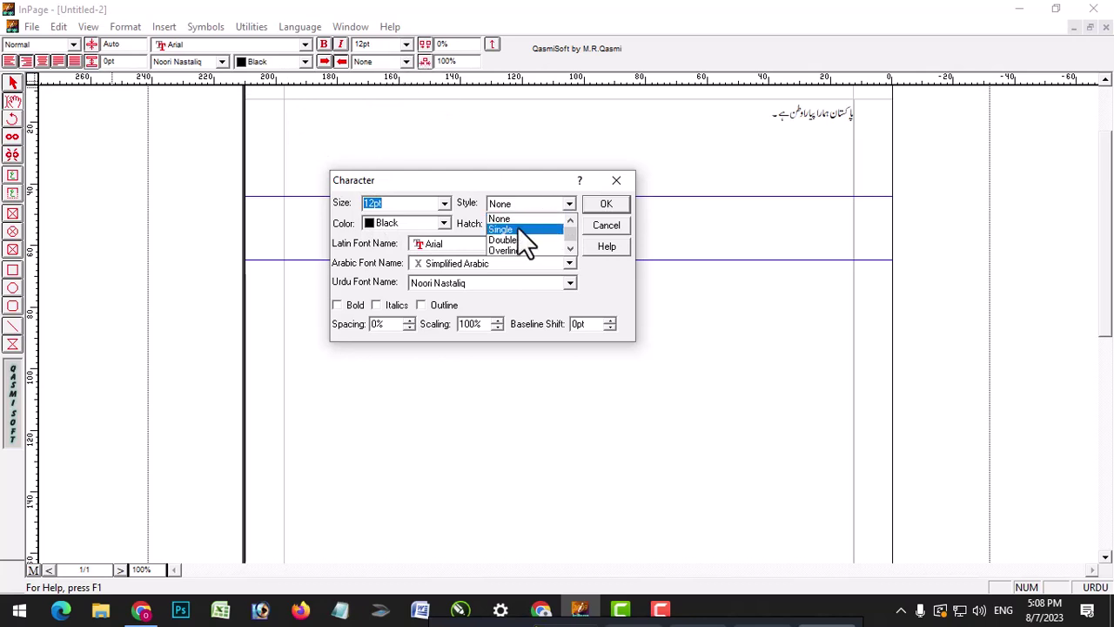
click(570, 249)
click(552, 183)
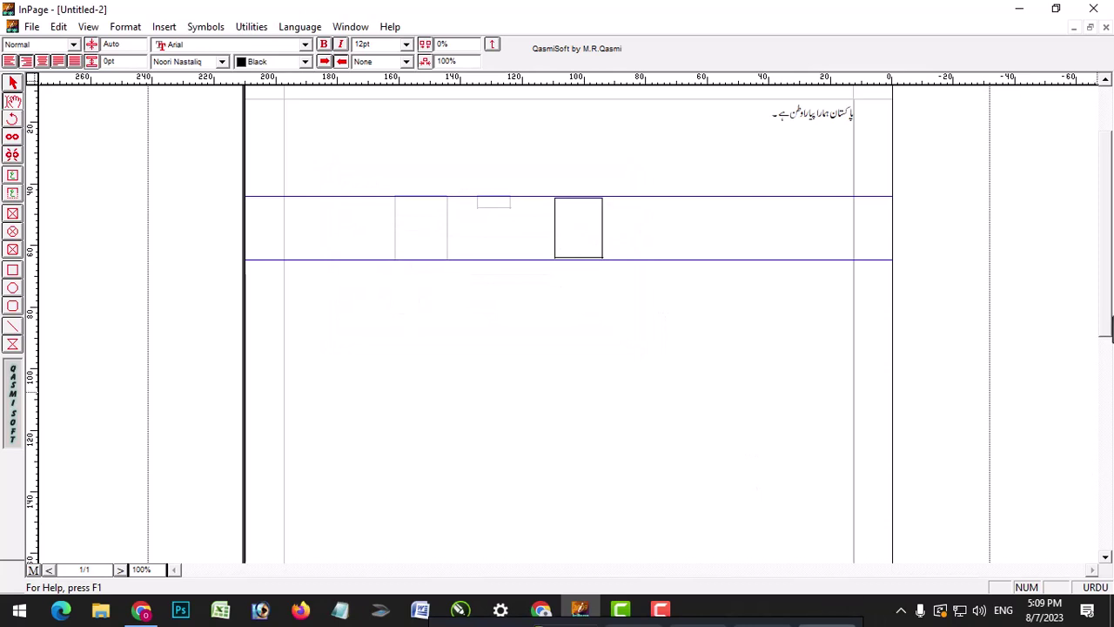
Step: Switch the typing language to English and back to Urdu
drag(1105, 331, 1106, 461)
key(ctrl+space)
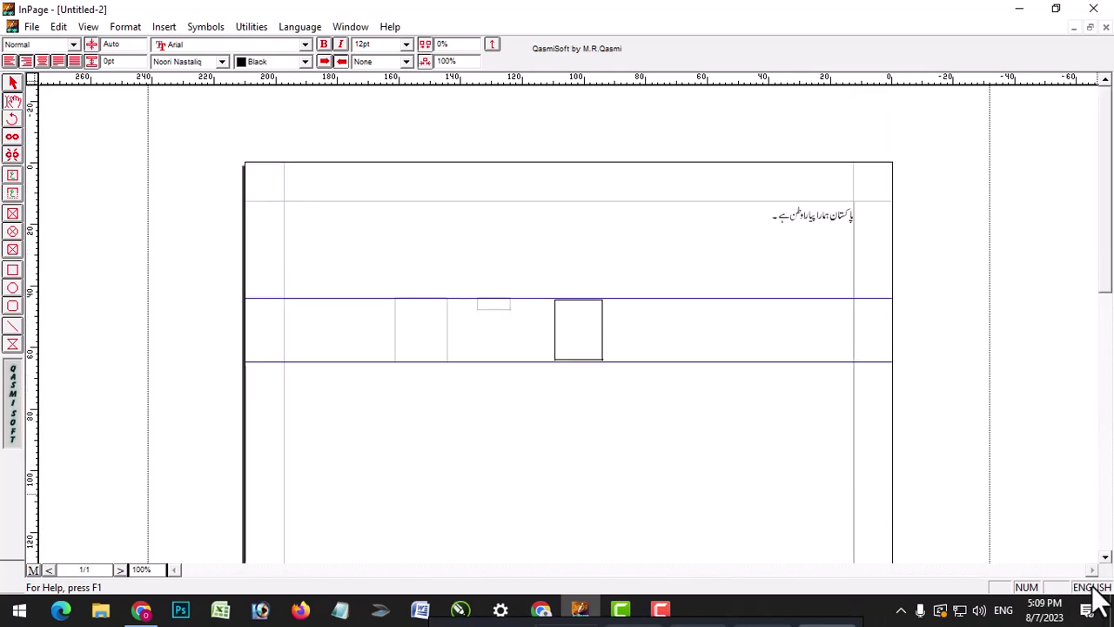
key(ctrl+space)
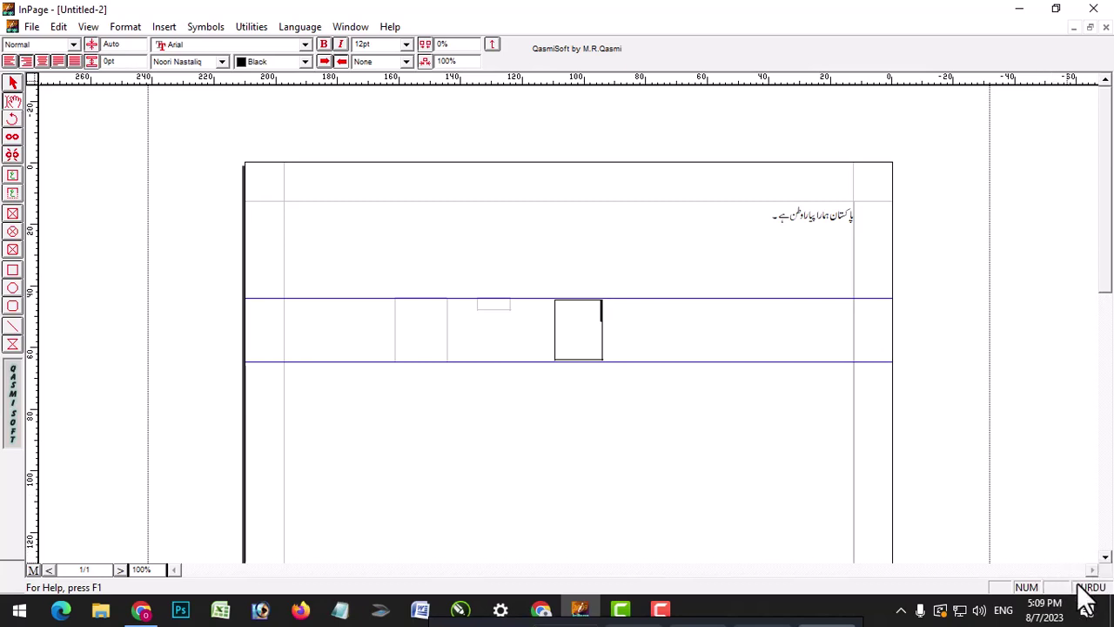
click(55, 26)
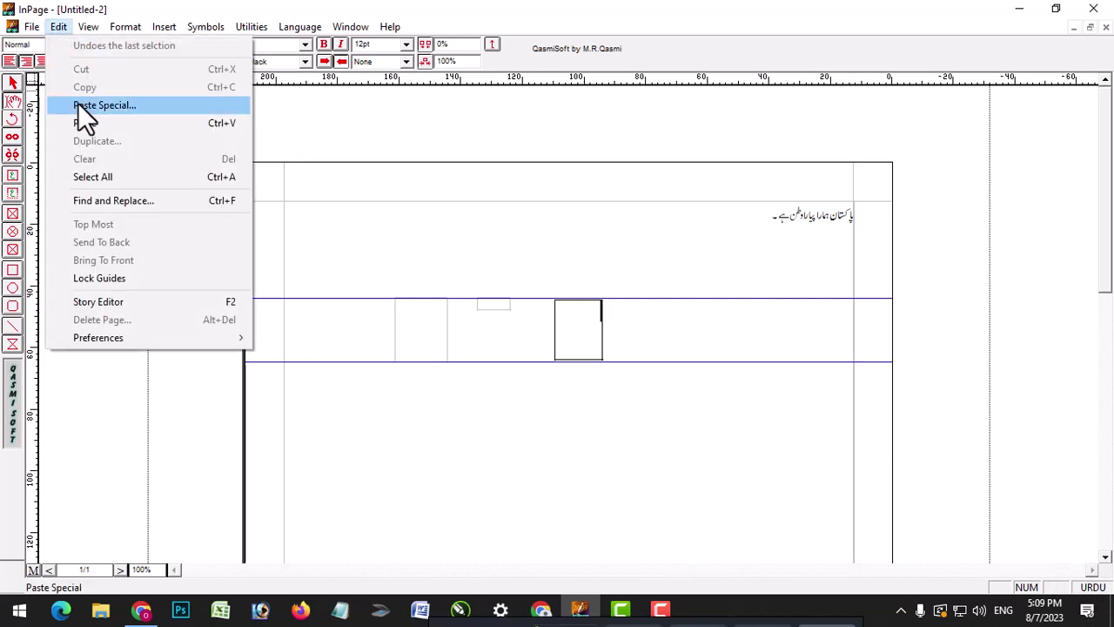
mouse_move(141, 335)
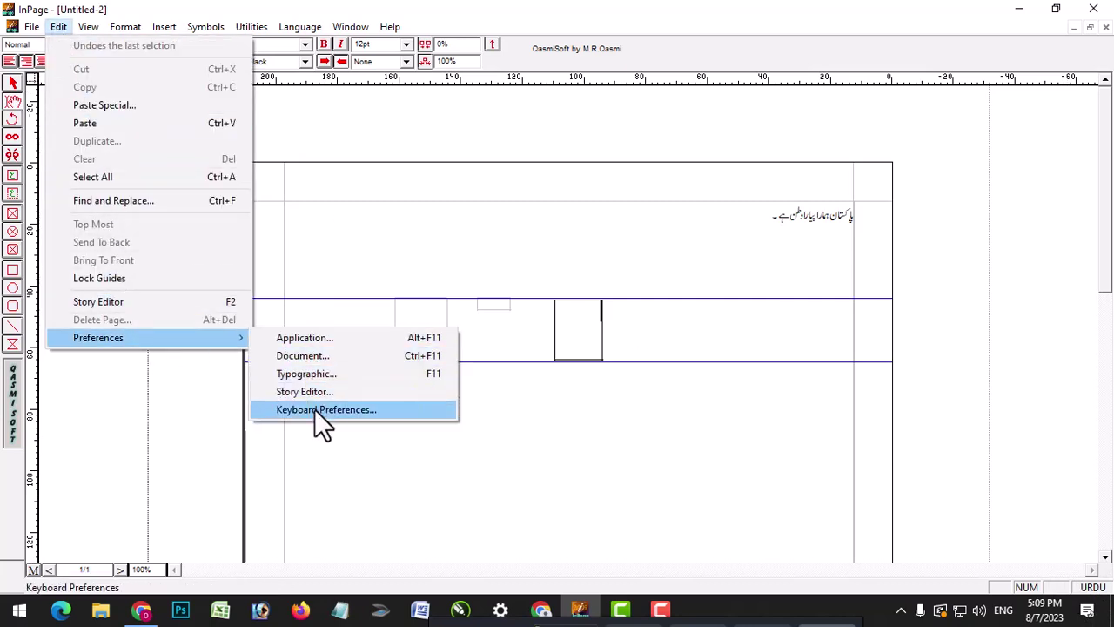
click(311, 336)
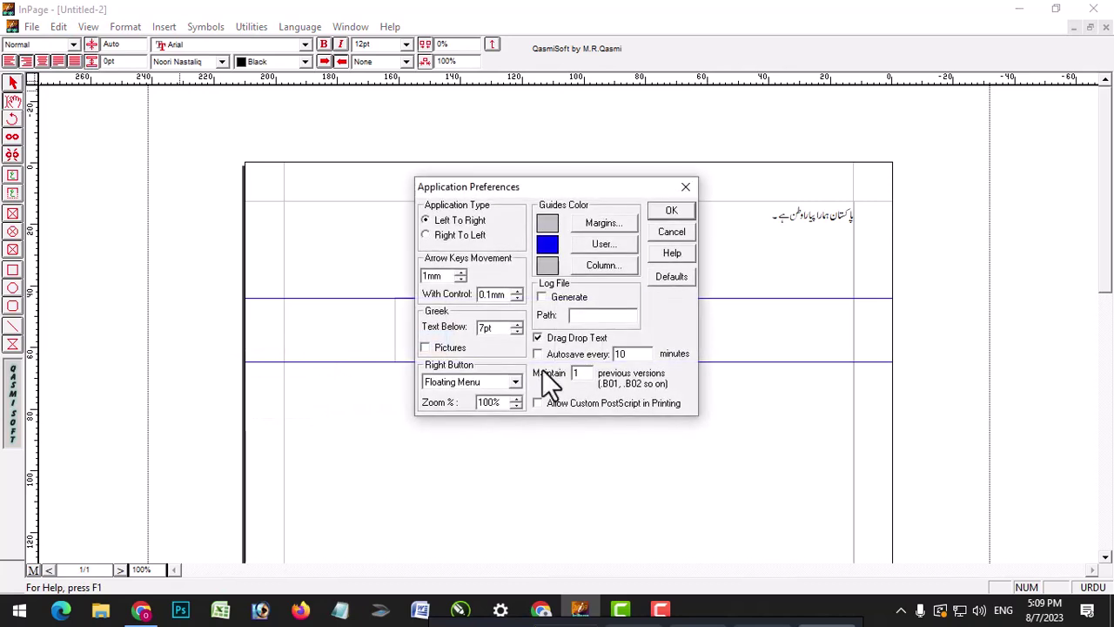
click(686, 239)
Step: Examine the Keyboard Preferences, including the keyboard layout and the Sindhi and Pushtu options, and leave without changes
click(91, 27)
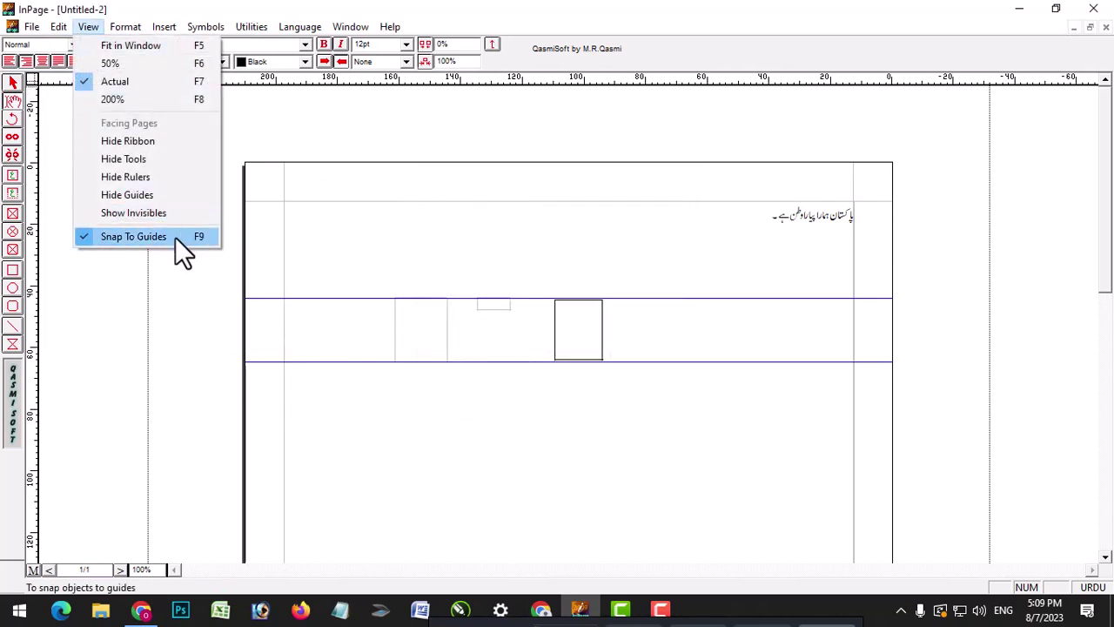
mouse_move(63, 31)
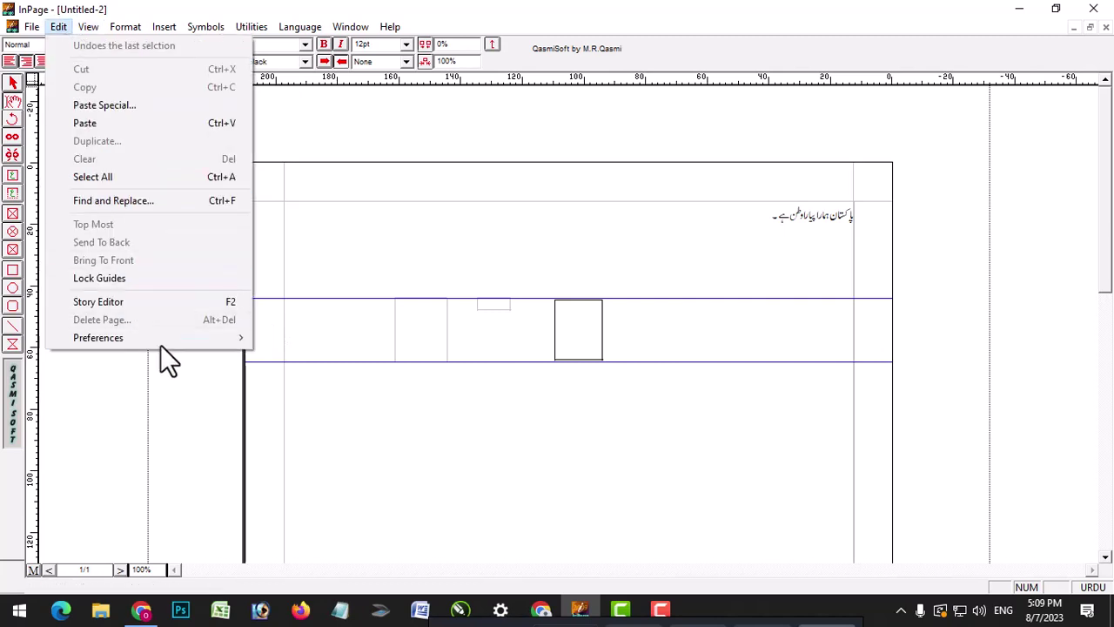
mouse_move(234, 340)
click(280, 412)
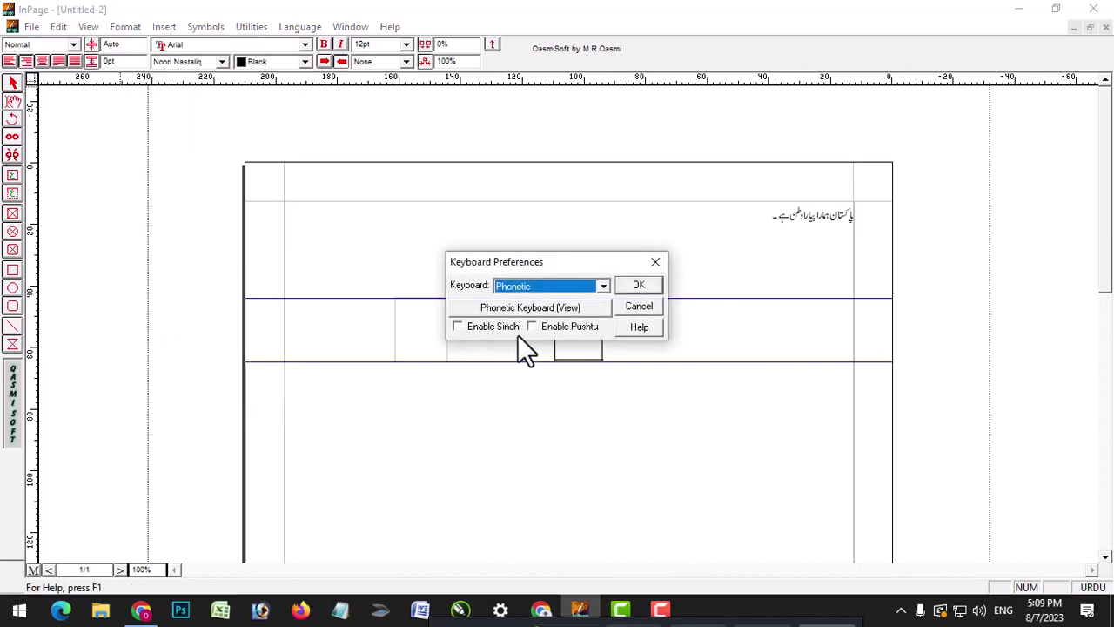
click(640, 309)
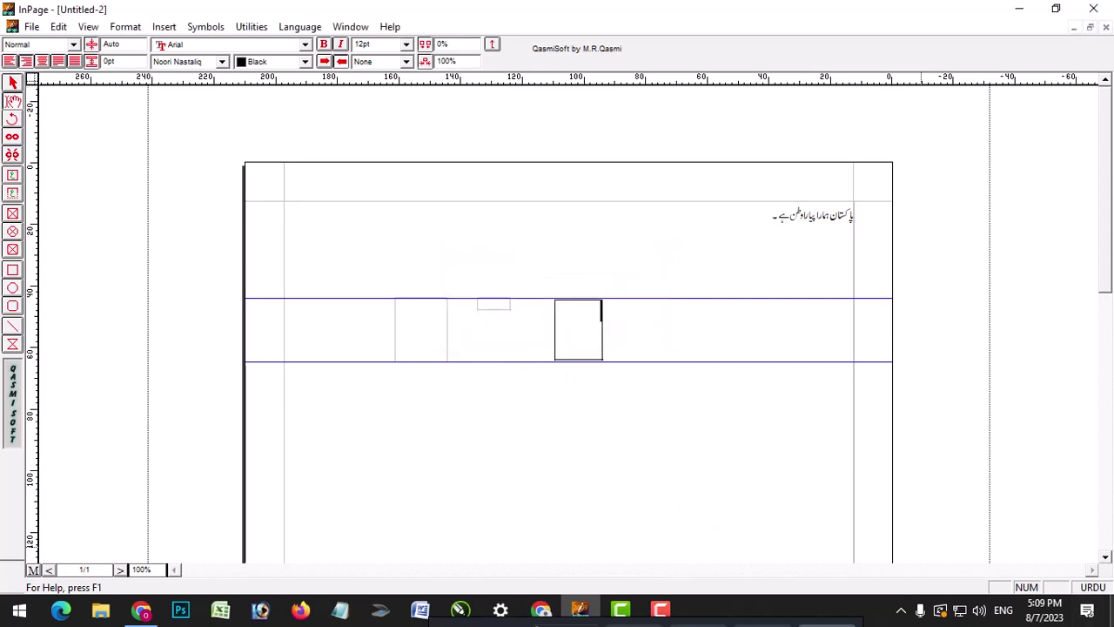
Step: Switch the typing language to English and add "a quick brown fox jumps over" after the Urdu sentence in the main text box
click(1094, 587)
click(638, 404)
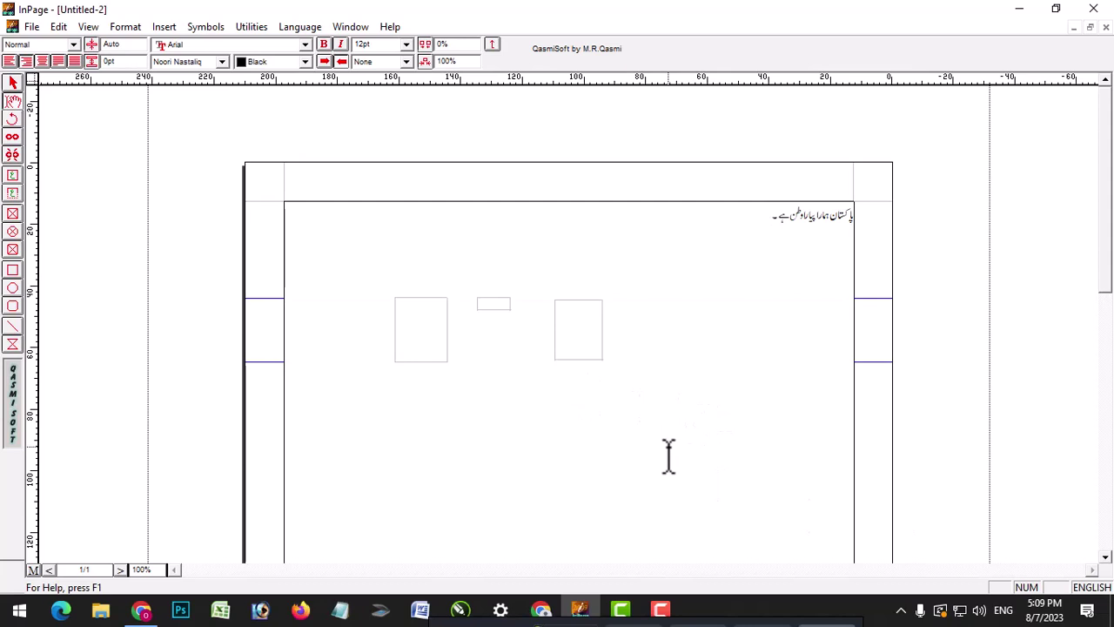
text(a quick brown fox jumps over)
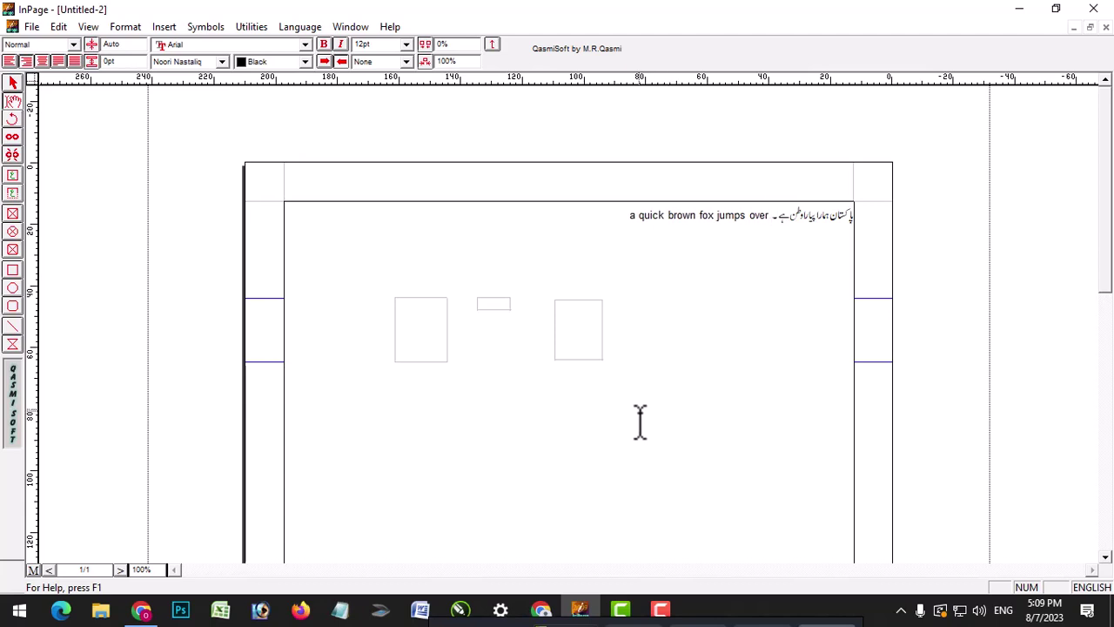
Step: Set the Latin font of the whole mixed Urdu and English line to Bahnschrift SemiBold SemiConden in the Character dialog
shift+click(710, 215)
click(624, 215)
key(shift+End)
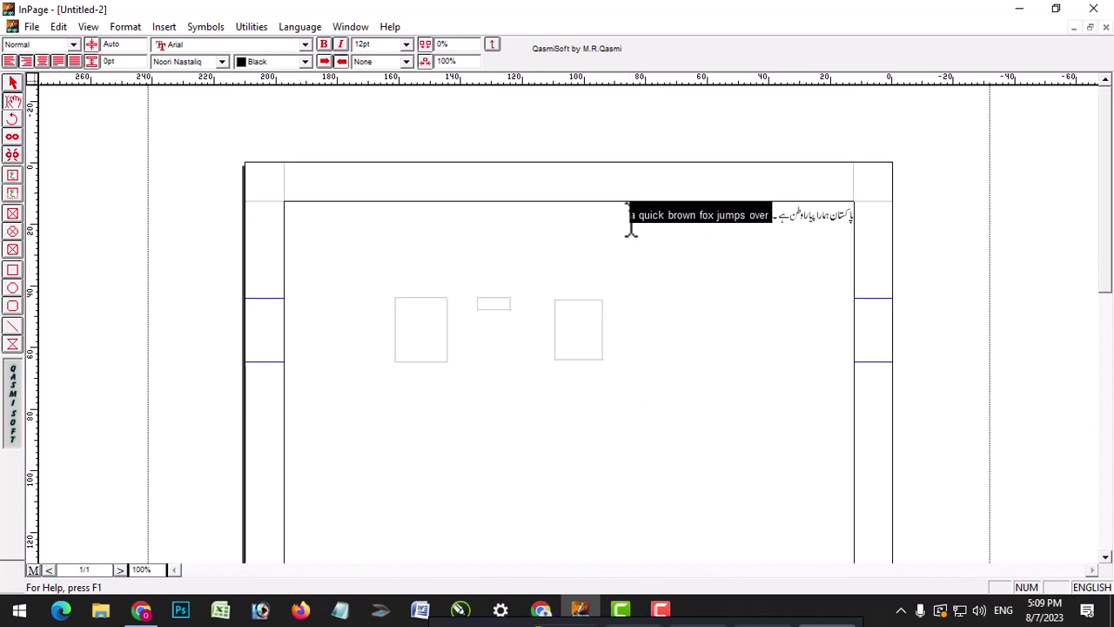
key(ctrl+shift+Left)
key(ctrl+shift+Left)
key(ctrl+shift+Left)
key(ctrl+shift+Left)
key(ctrl+shift+Left)
key(shift+End)
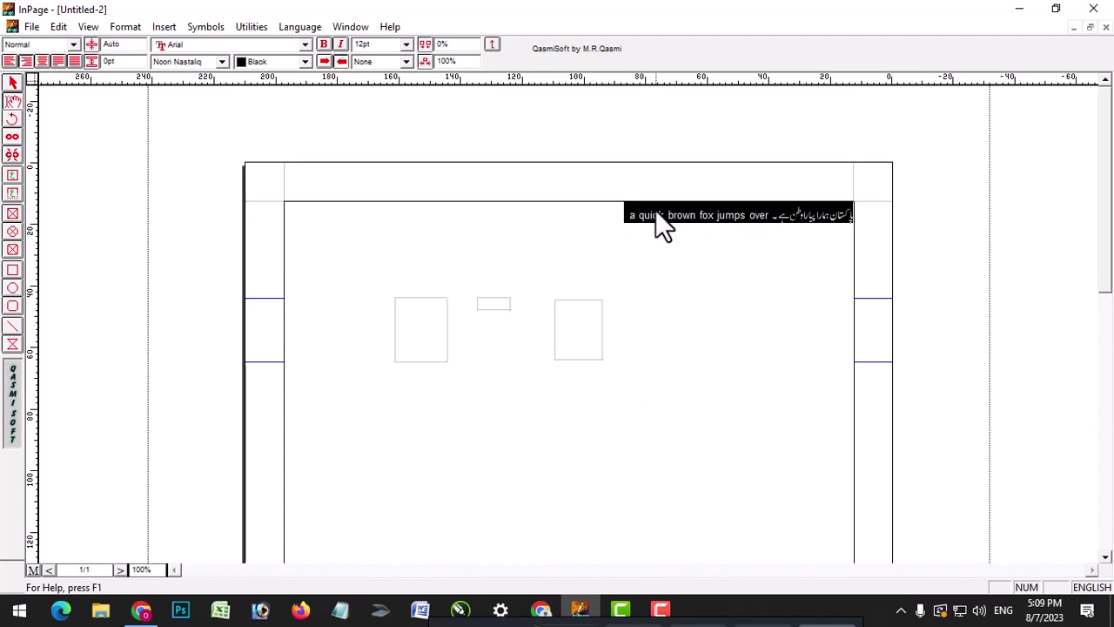
right_click(737, 213)
click(806, 360)
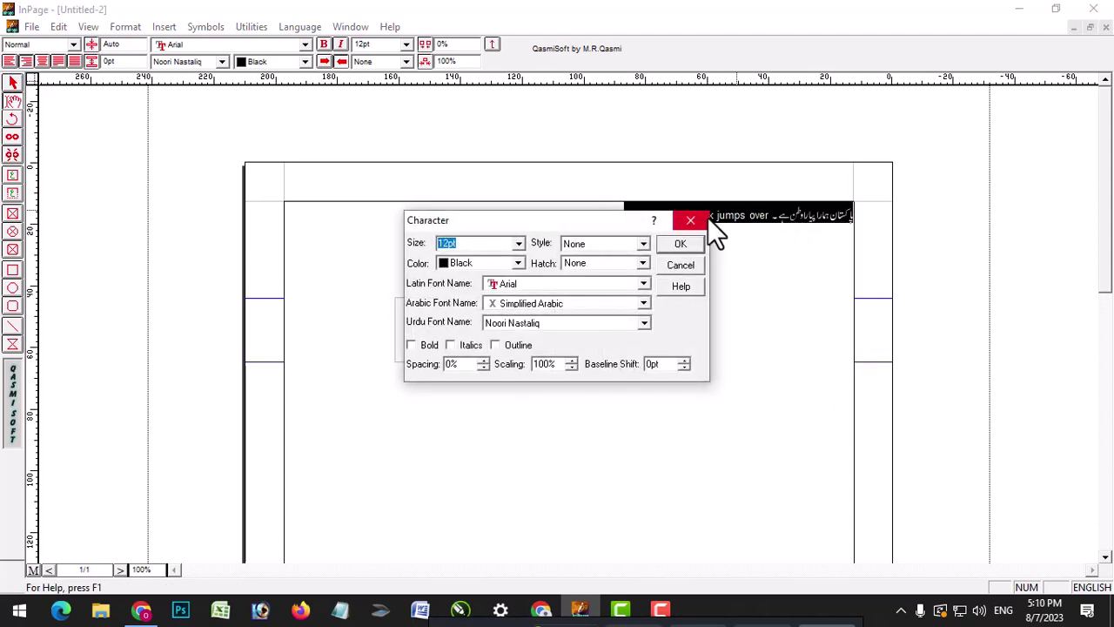
click(531, 281)
scroll(565, 320, down, 1)
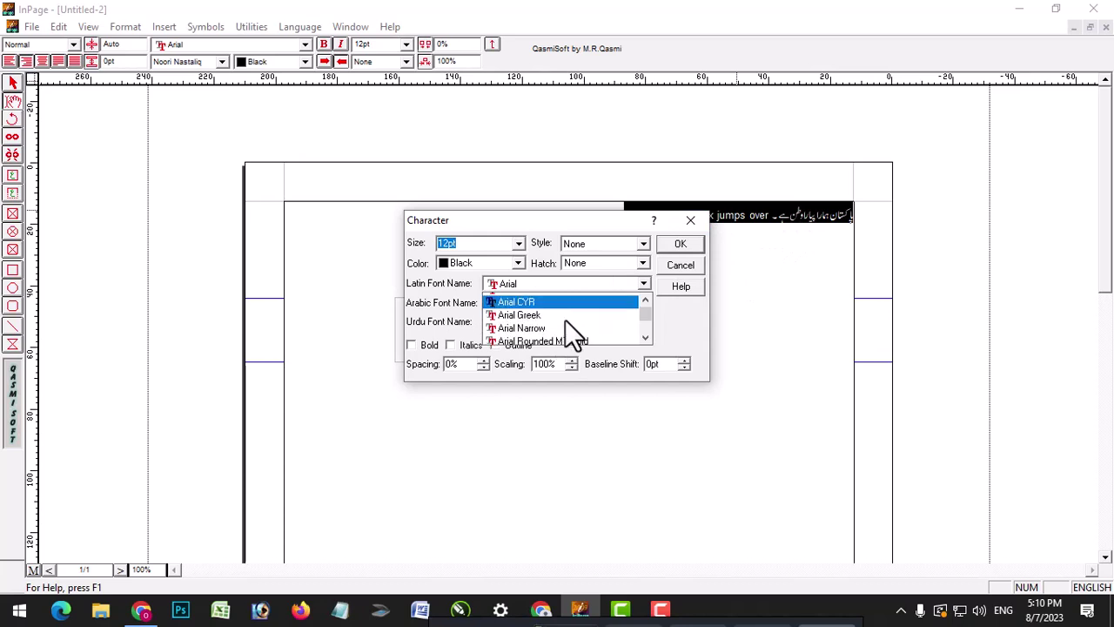
scroll(565, 319, down, 5)
click(568, 322)
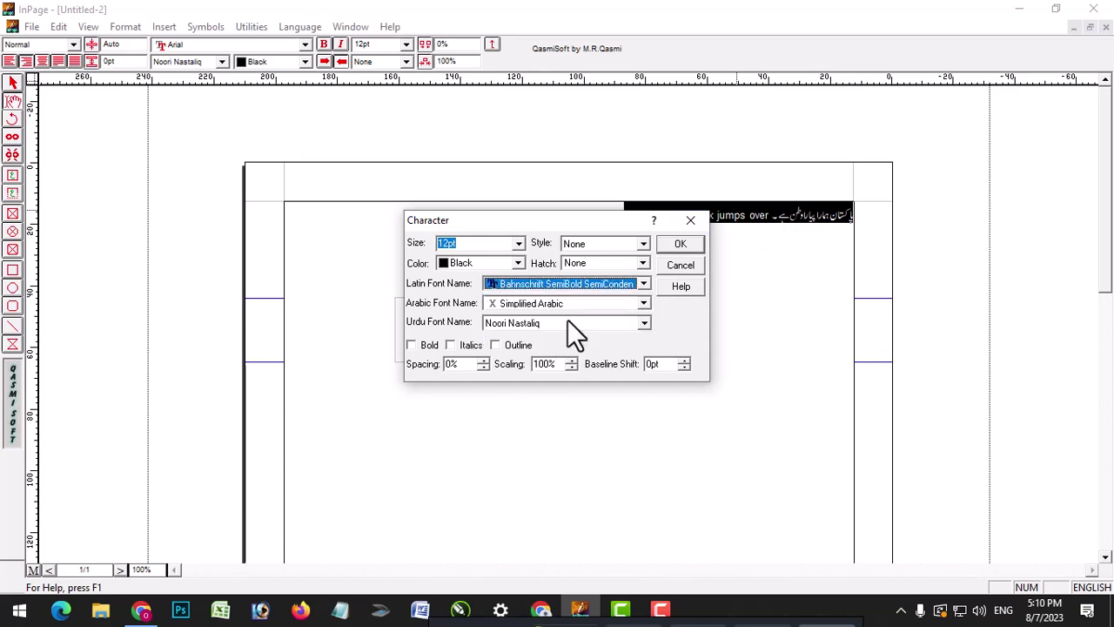
click(678, 245)
click(654, 224)
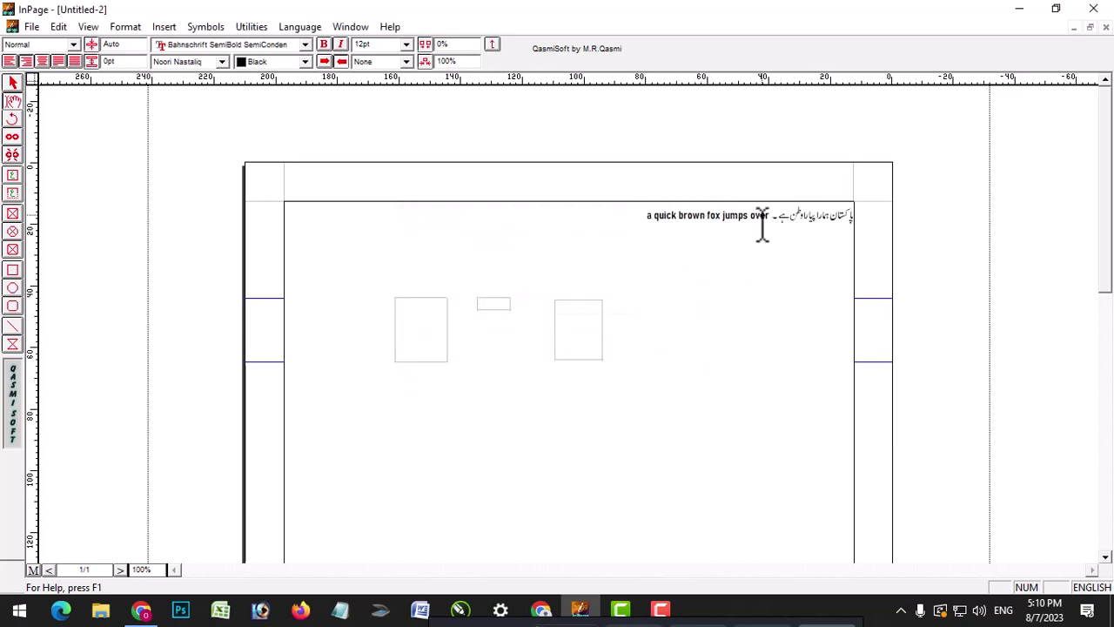
Step: Examine the Latin, Arabic and Urdu font settings of the English phrase in the Character dialog and cancel
drag(766, 223, 654, 226)
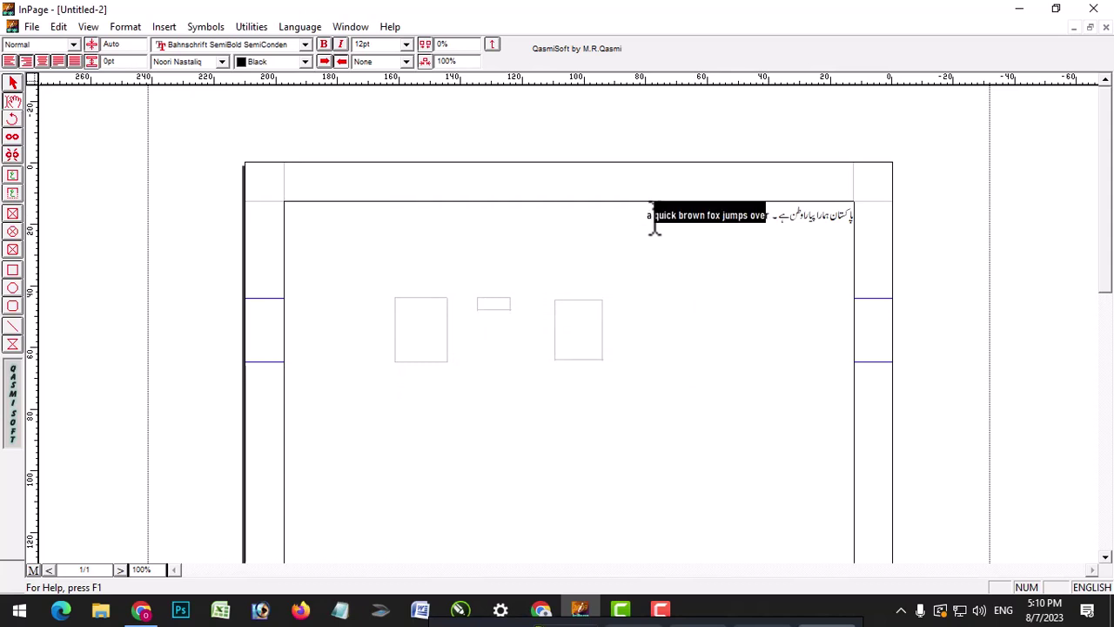
right_click(655, 226)
click(719, 357)
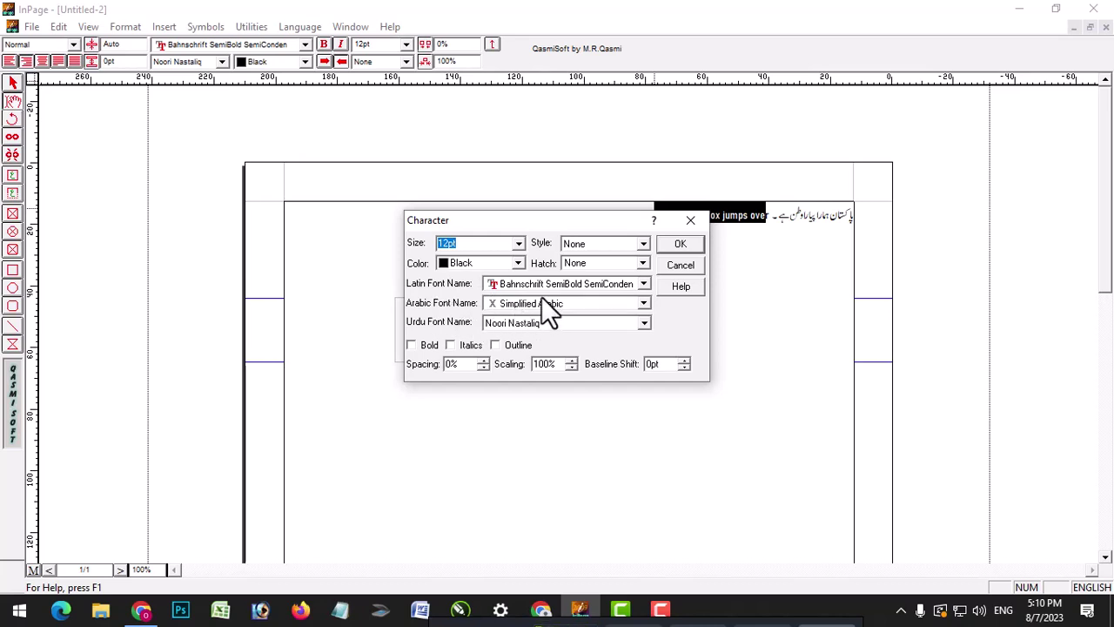
click(681, 264)
double_click(783, 216)
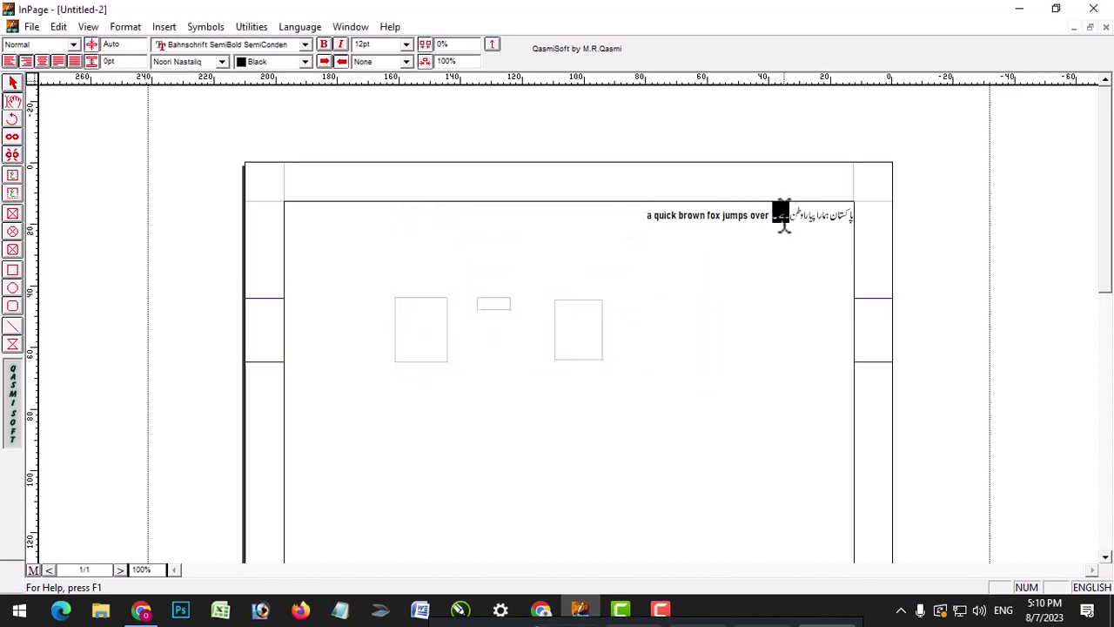
click(714, 222)
drag(778, 219, 594, 204)
click(659, 244)
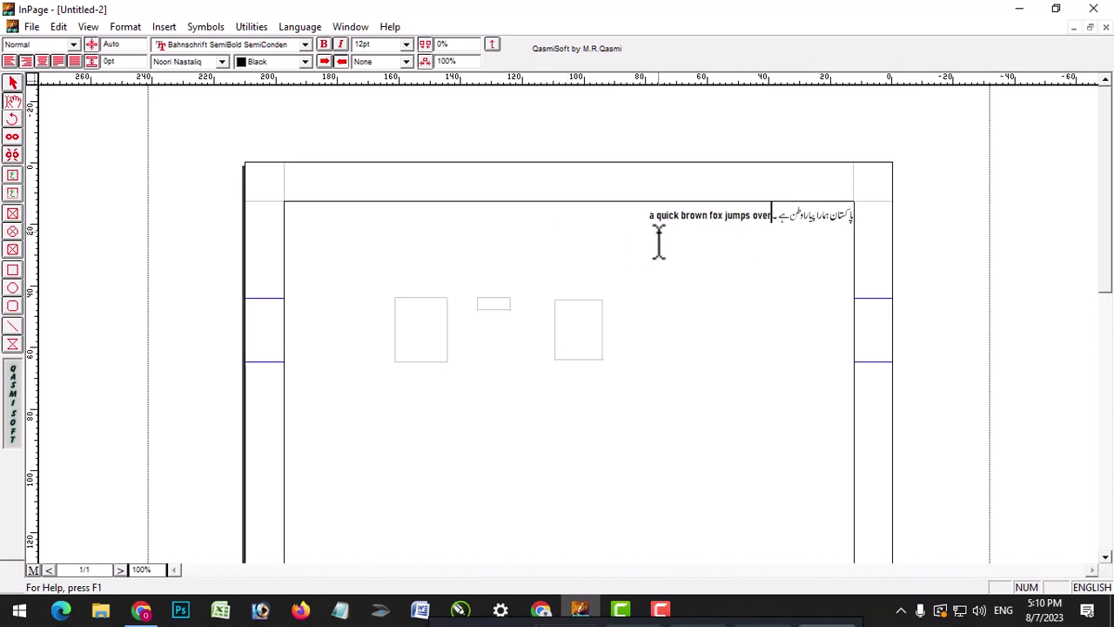
Step: Close the document without saving and create a new right-to-left A4 portrait document with 12.7 mm margins and an automatic text box
click(12, 82)
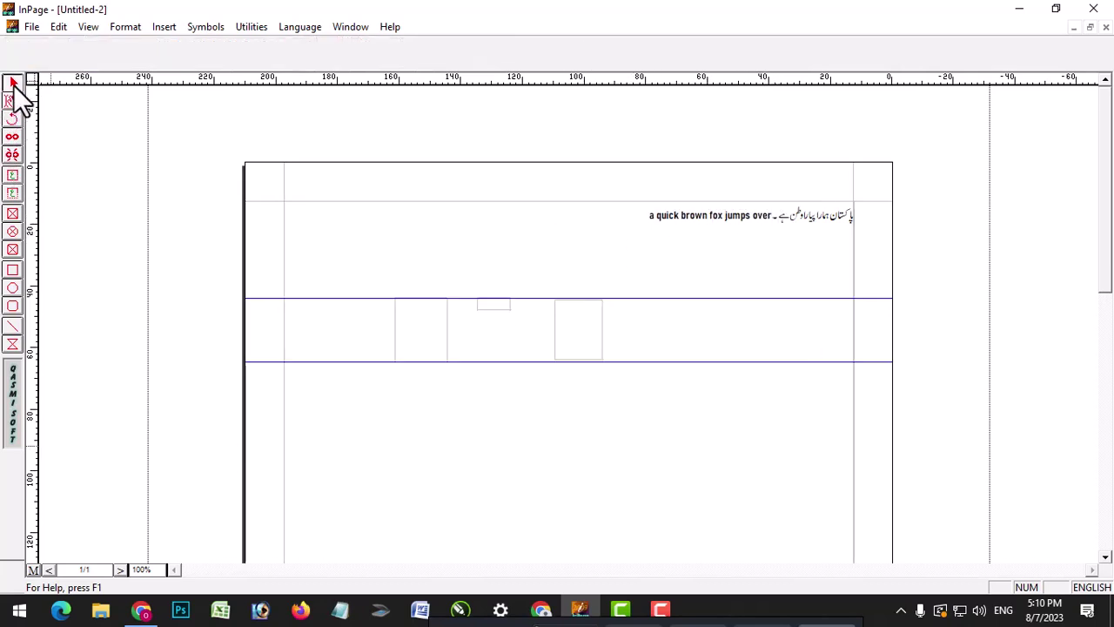
click(1106, 27)
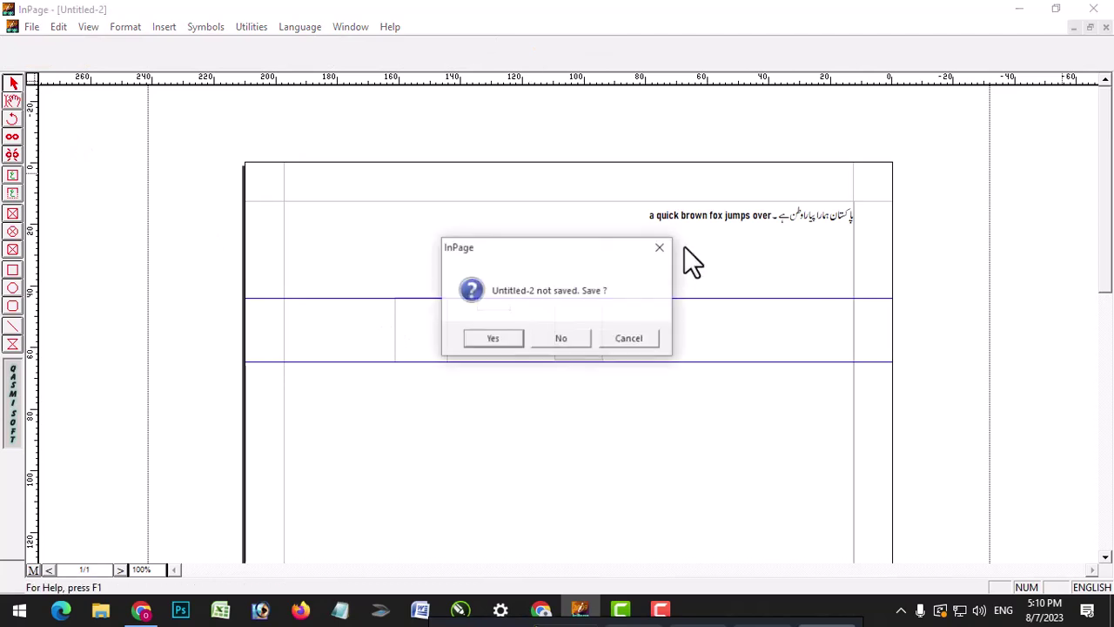
click(562, 339)
click(15, 25)
click(35, 45)
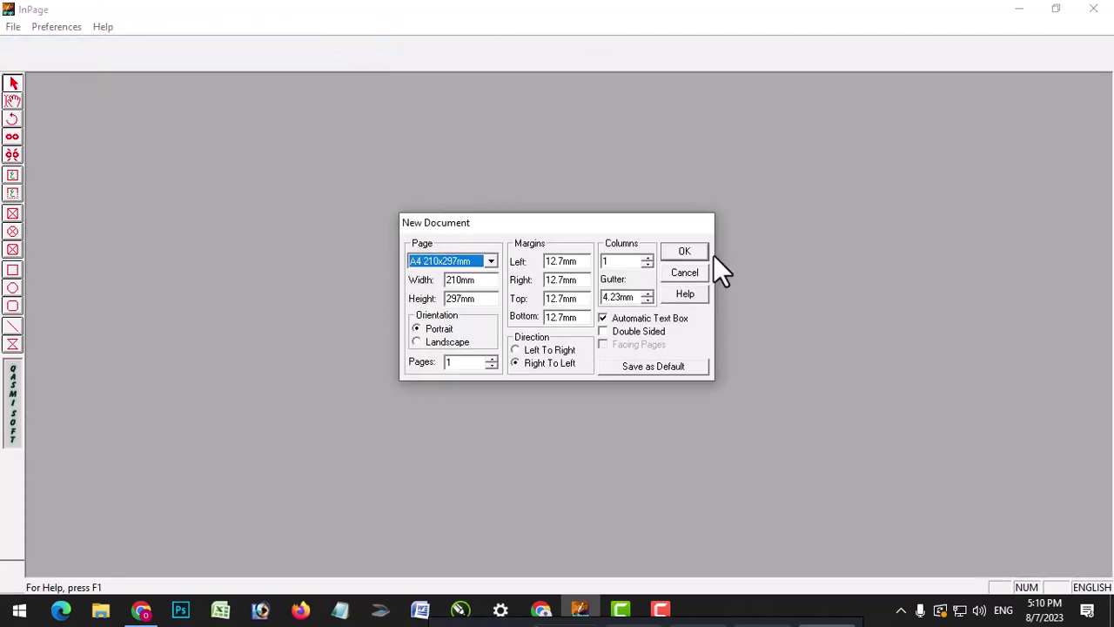
click(696, 252)
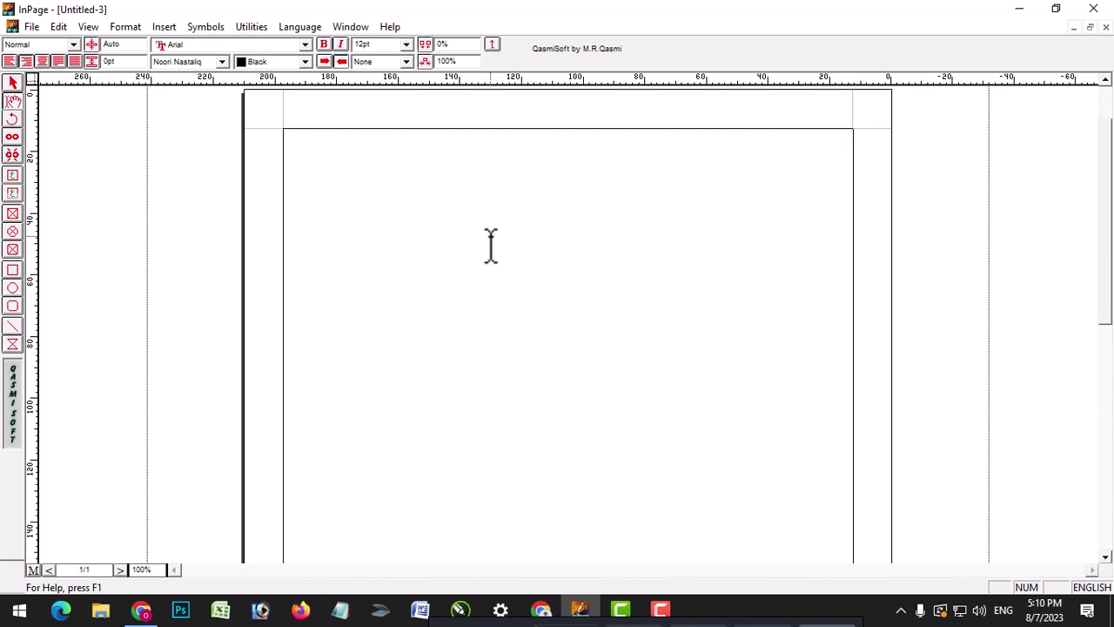
Step: Set the typing language to Urdu and enter the sentence "پاکستان ہمارا پیارا وطن ہے۔" in the text box
key(ctrl+space)
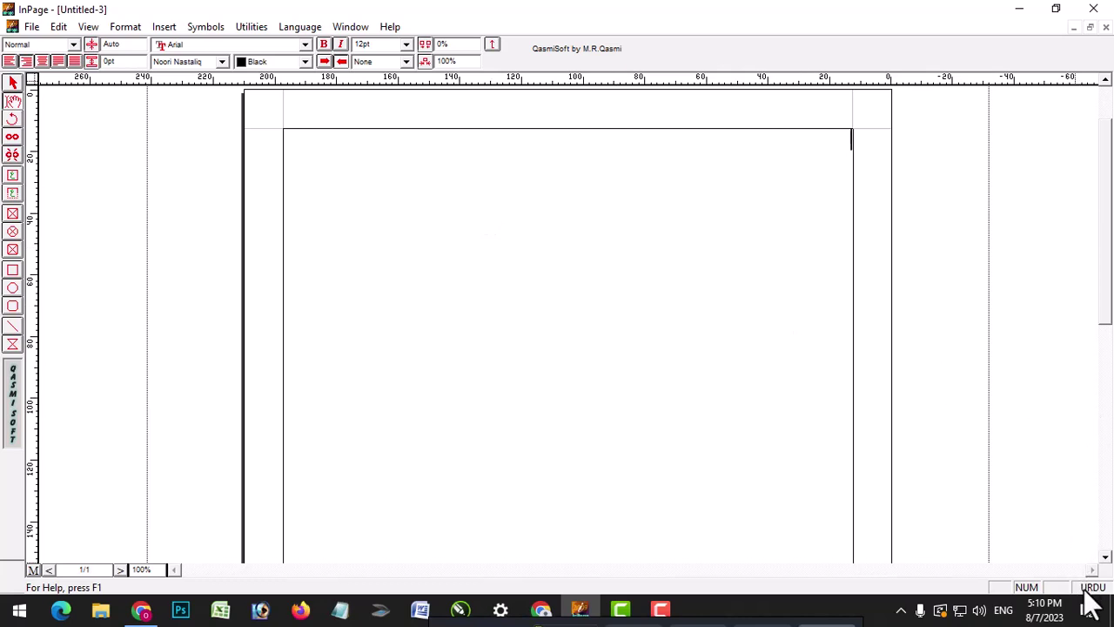
key(ctrl+space)
key(ctrl+space)
text(ب)
text(یارا وطن ہے۔)
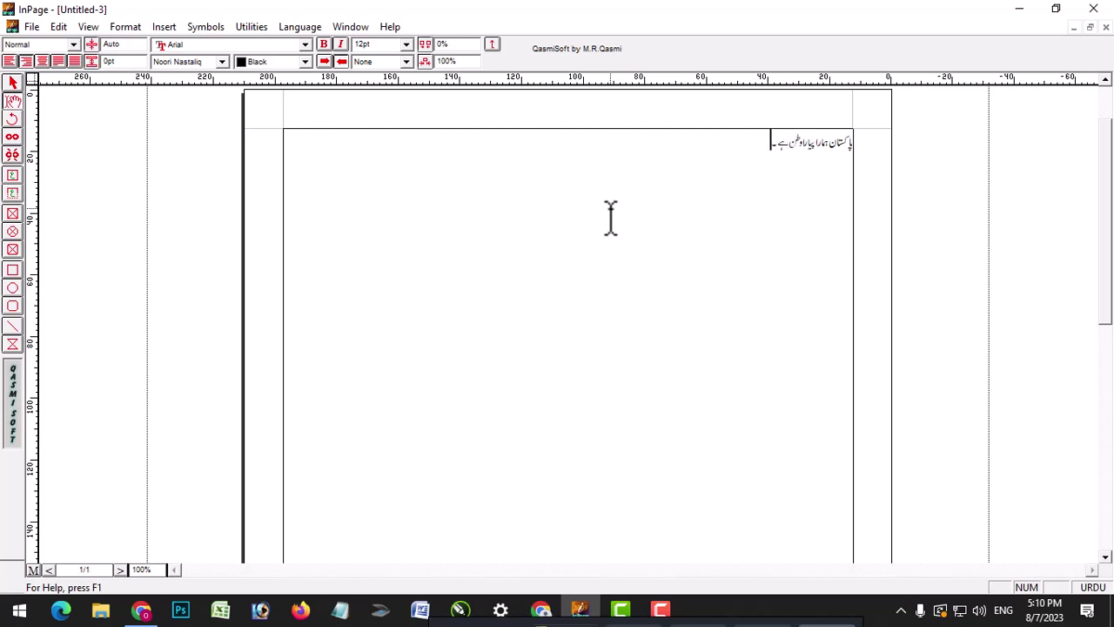
Step: Set the font size of the Urdu sentence to 36 pt
drag(696, 142, 853, 142)
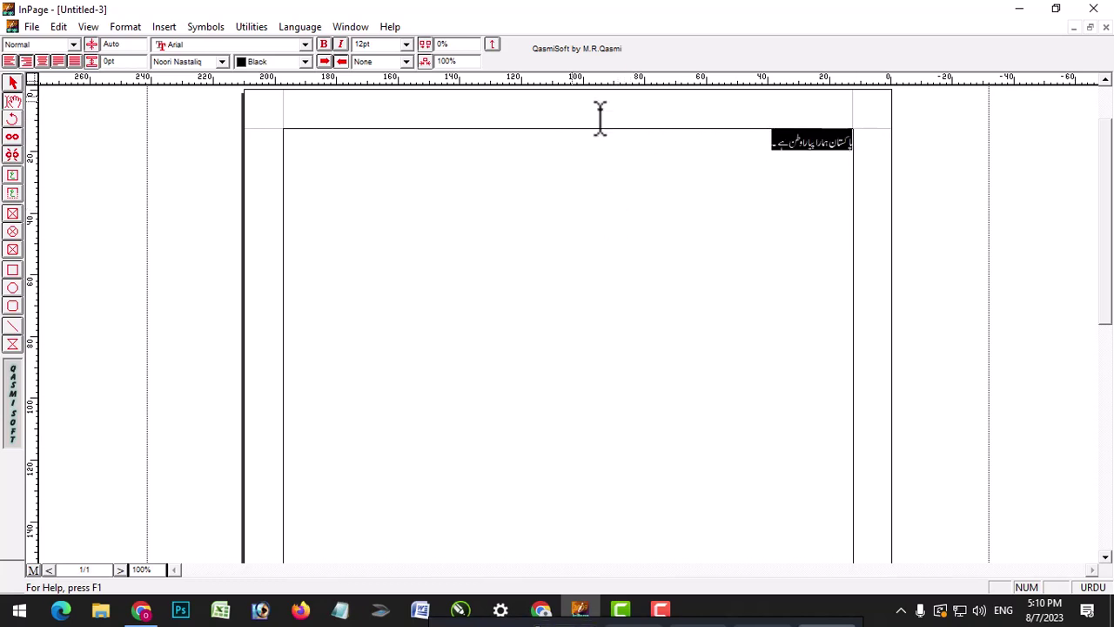
click(407, 44)
click(396, 111)
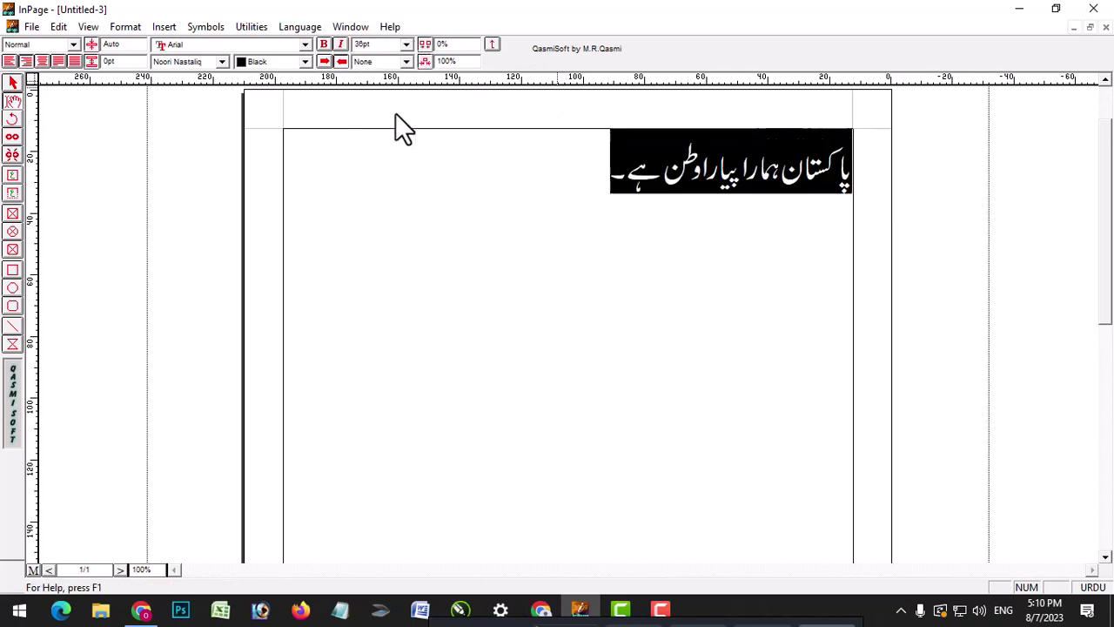
click(83, 27)
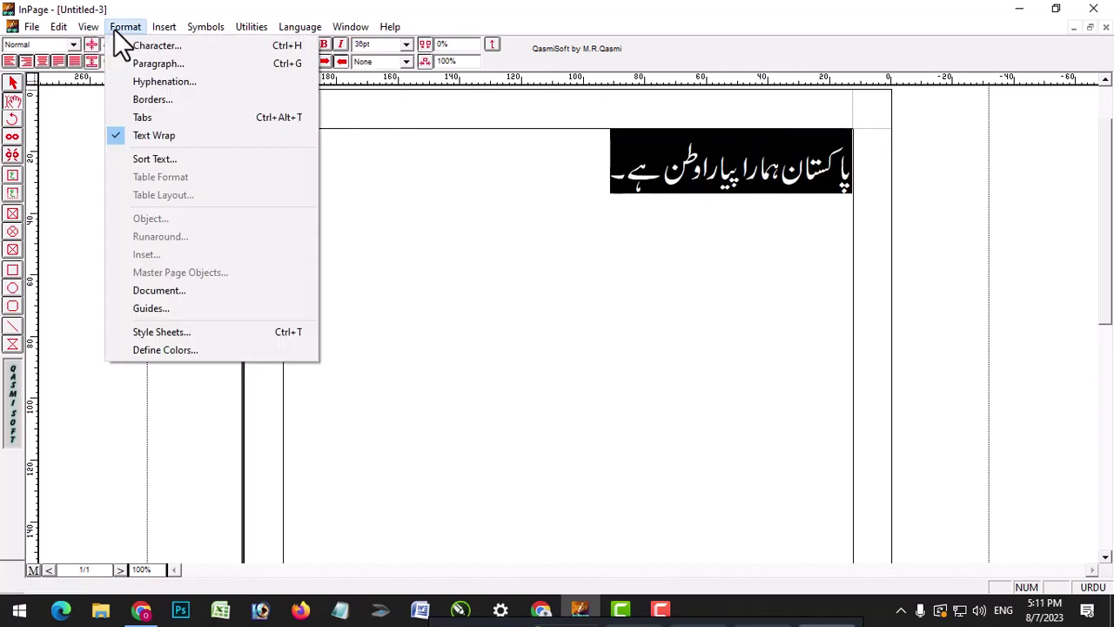
click(125, 45)
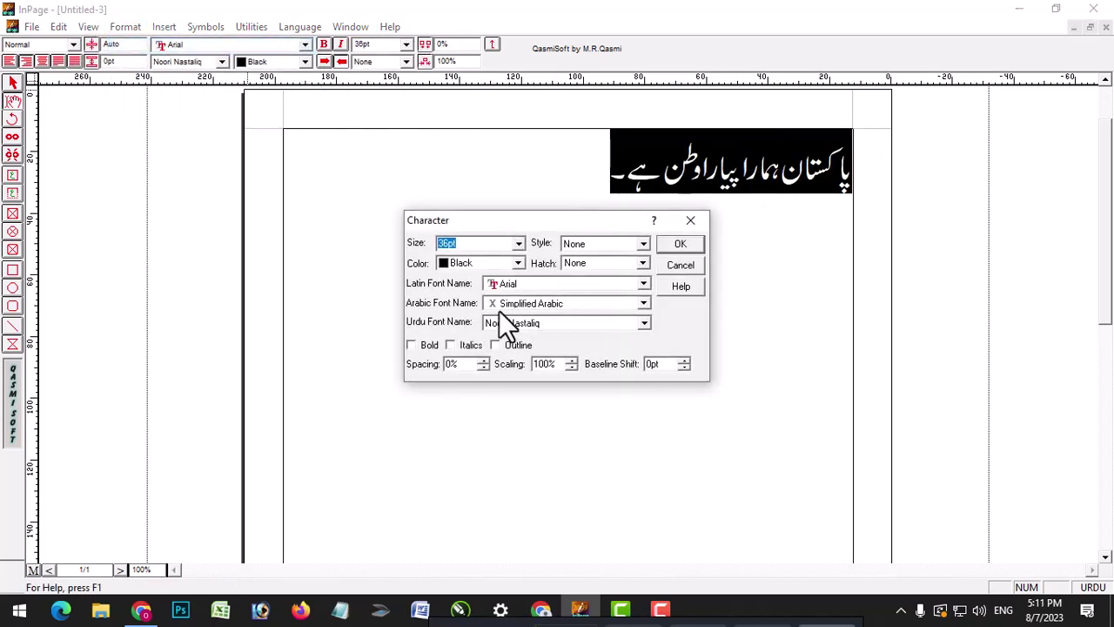
click(688, 261)
Step: Copy the Urdu sentence and paste four copies of it, each on a new line below the original
right_click(704, 172)
click(760, 258)
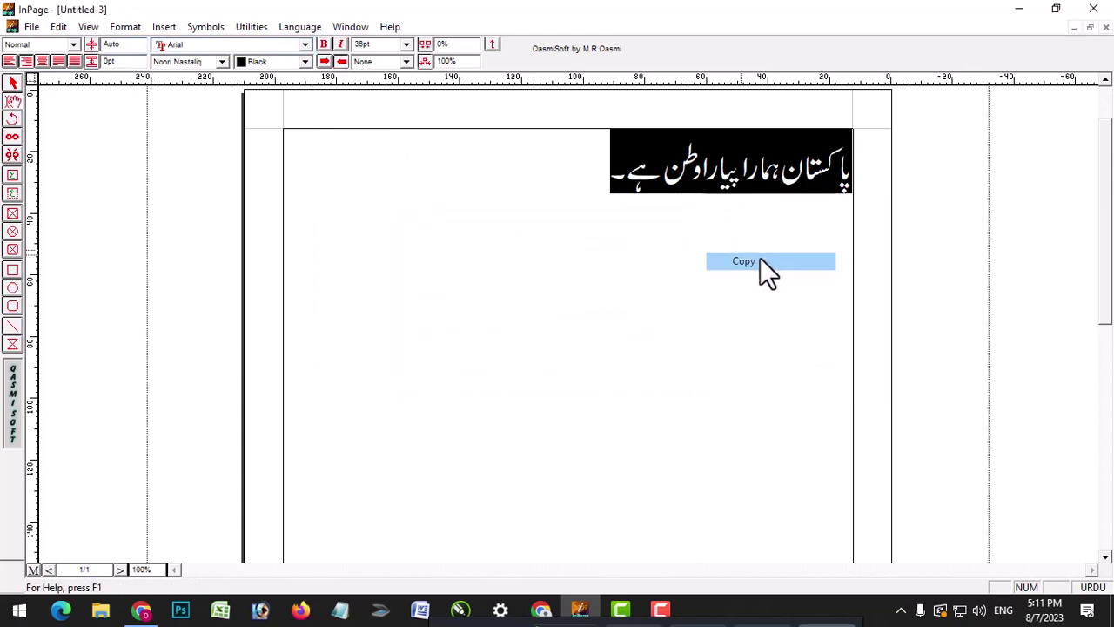
click(537, 190)
key(Return)
key(ctrl+v)
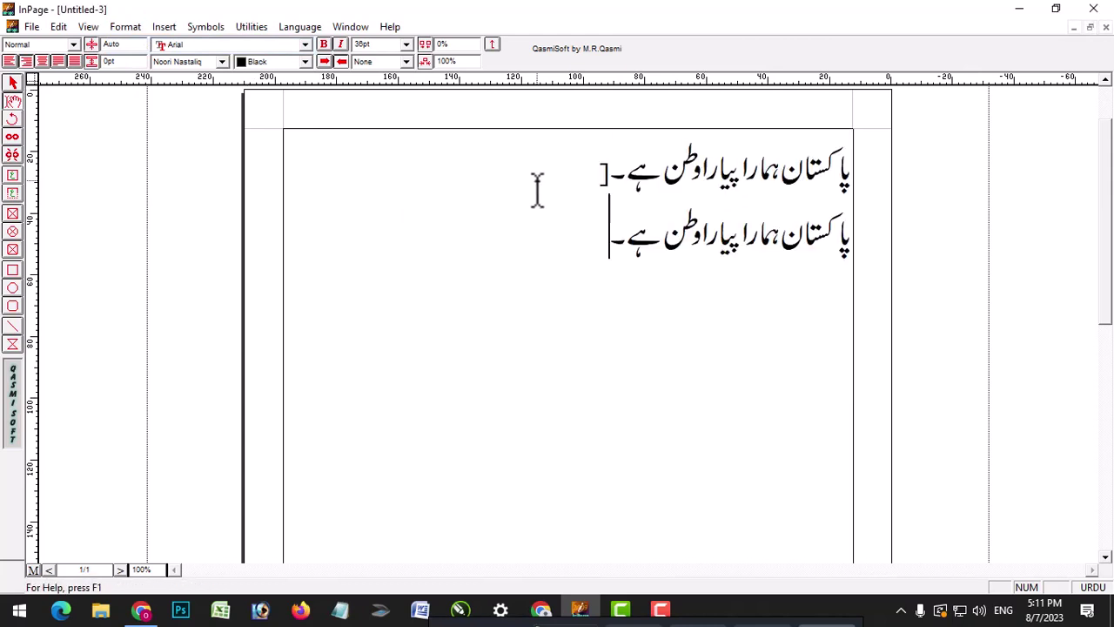
key(Return)
key(ctrl+v)
key(Return)
key(ctrl+v)
key(Return)
key(ctrl+v)
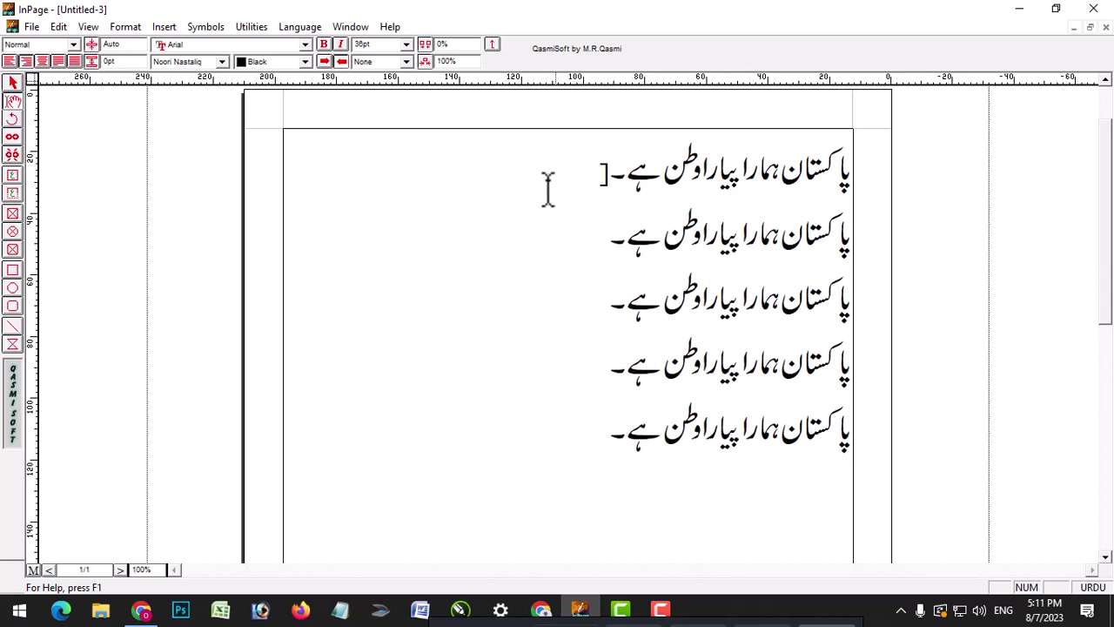
Step: Set the first line's Arabic font to Simplified Arabic and its Urdu font to Akram in the Character dialog
click(611, 168)
triple_click(706, 176)
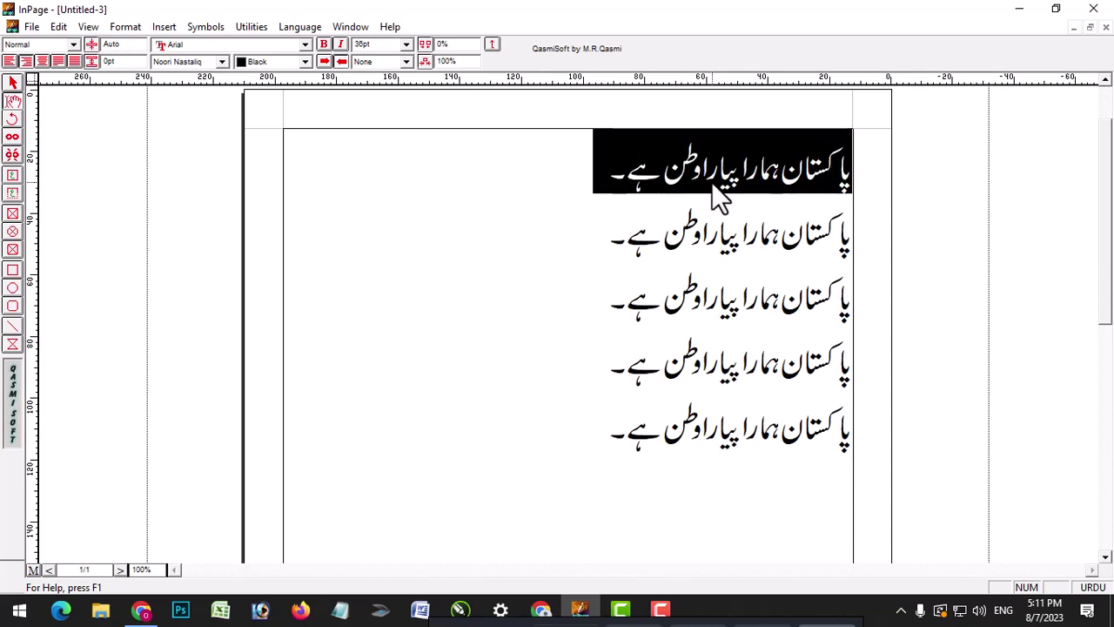
right_click(712, 182)
click(749, 331)
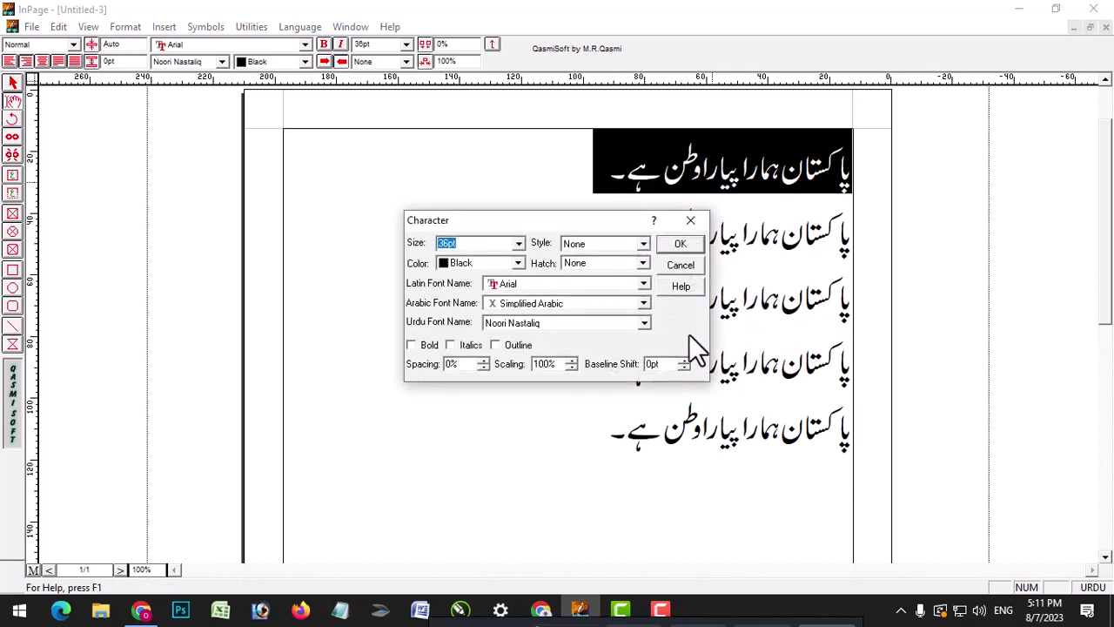
click(521, 307)
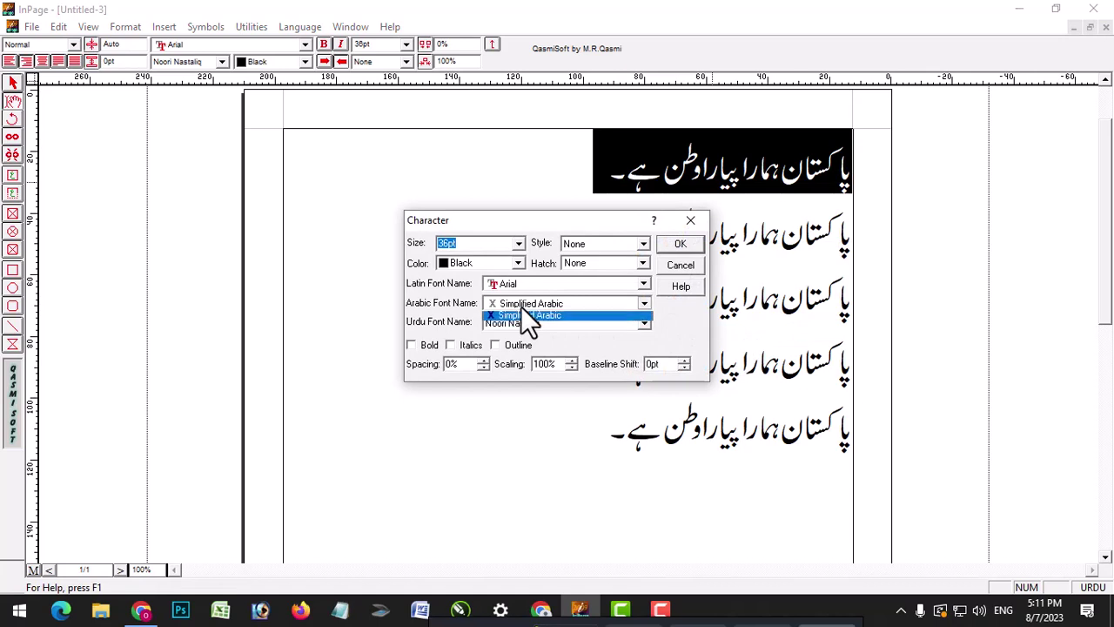
click(573, 318)
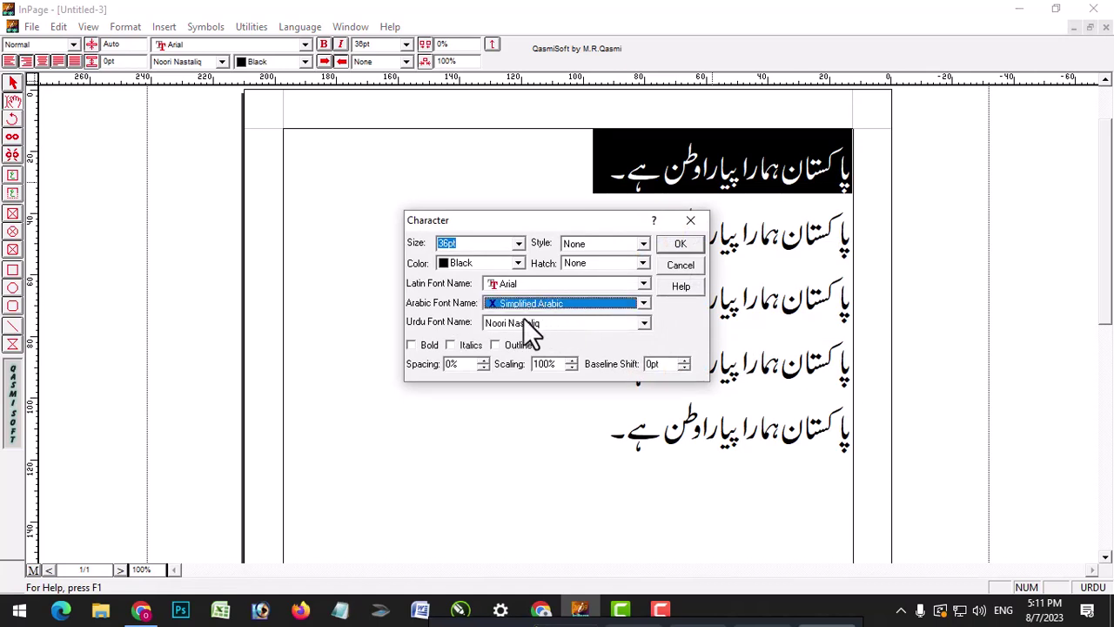
click(600, 323)
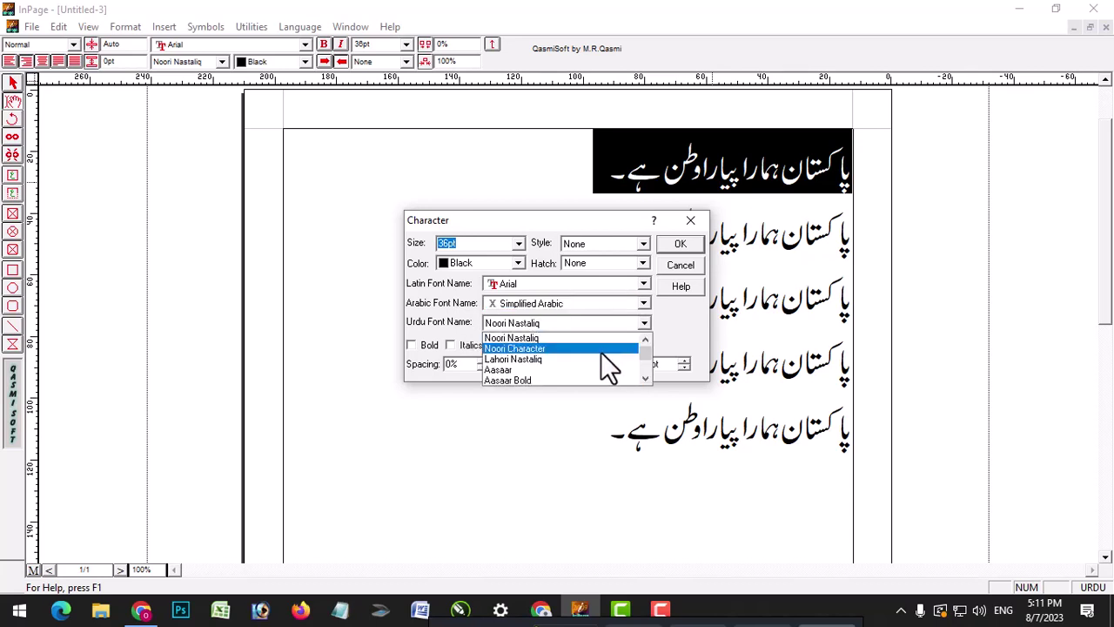
scroll(609, 365, up, 10)
scroll(610, 366, down, 1)
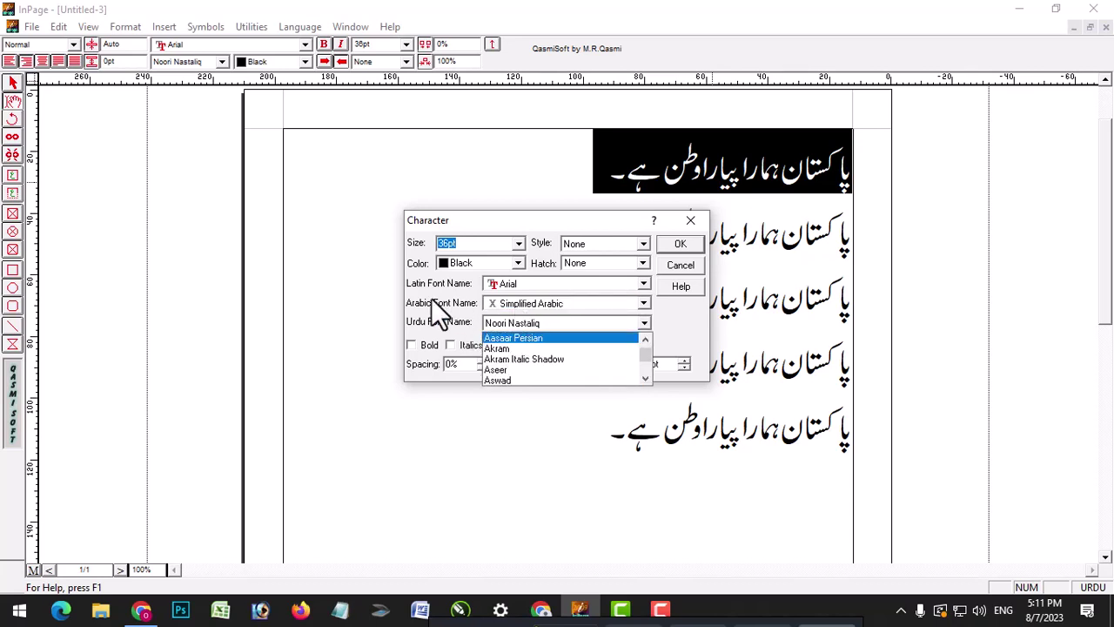
click(527, 347)
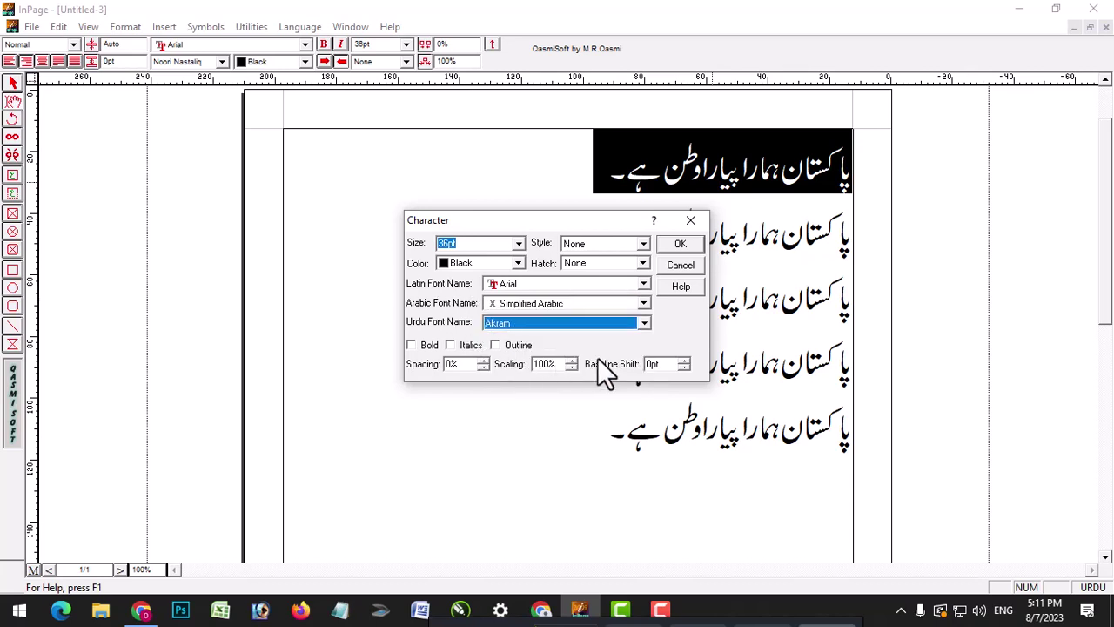
click(682, 246)
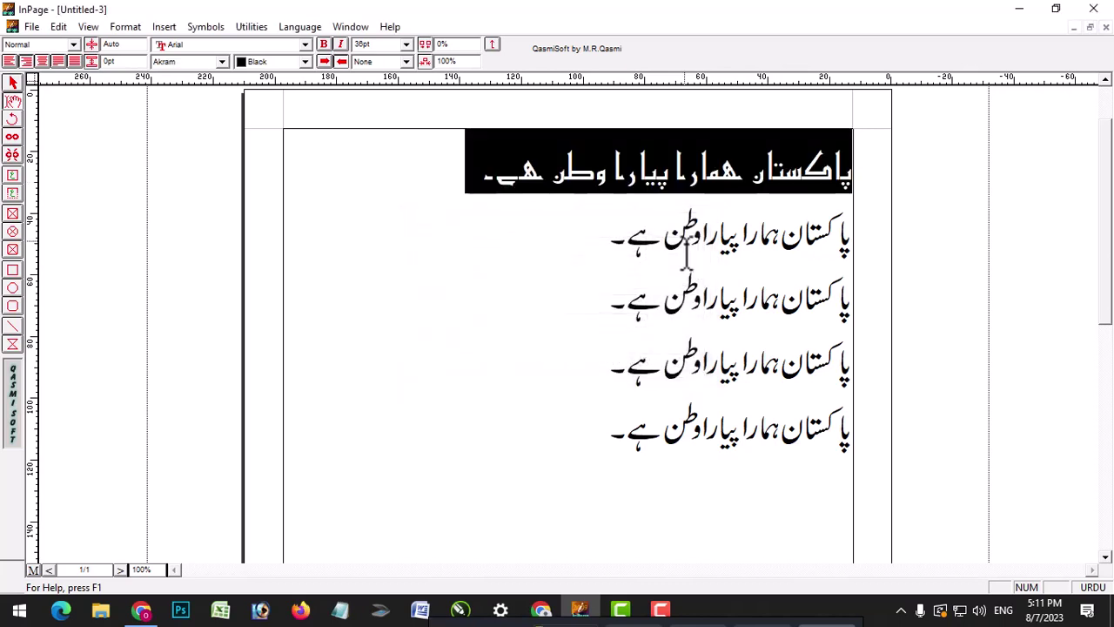
Step: Examine the first line's font settings in the Character dialog and cancel
right_click(491, 169)
click(565, 319)
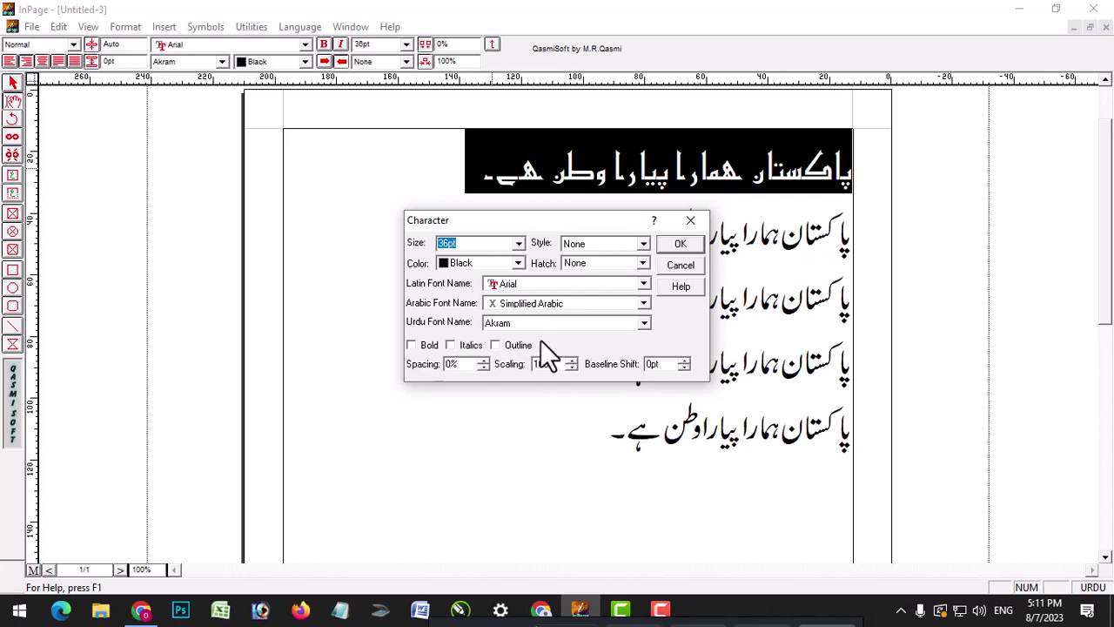
click(693, 265)
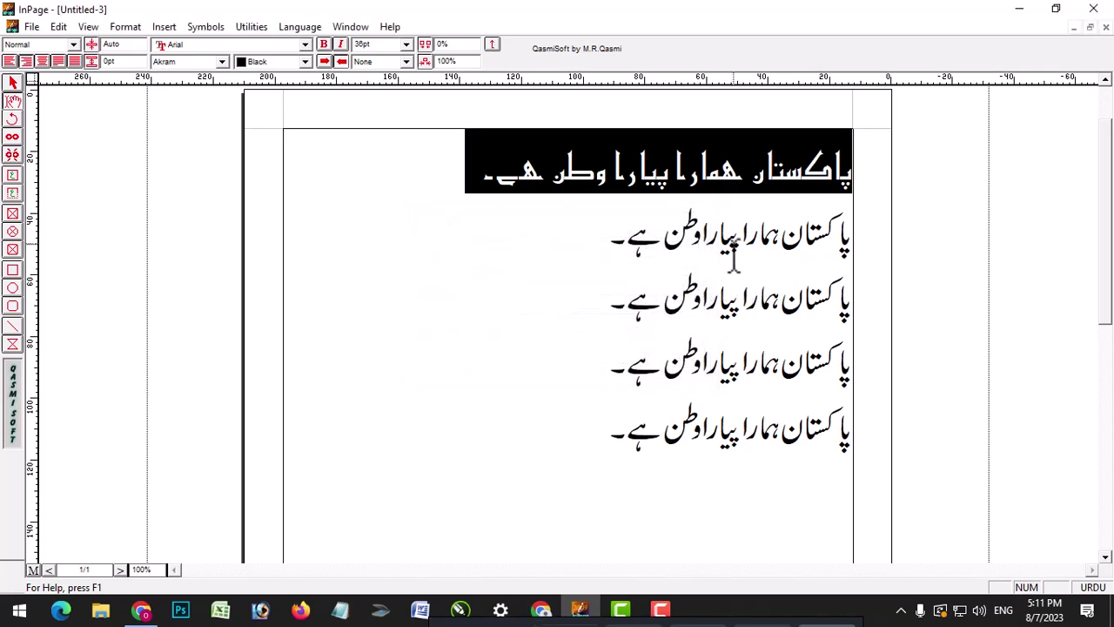
Step: Apply Bold to the words "پاکستان ہمارا" in the second line through the Character dialog
drag(744, 235, 896, 241)
right_click(833, 235)
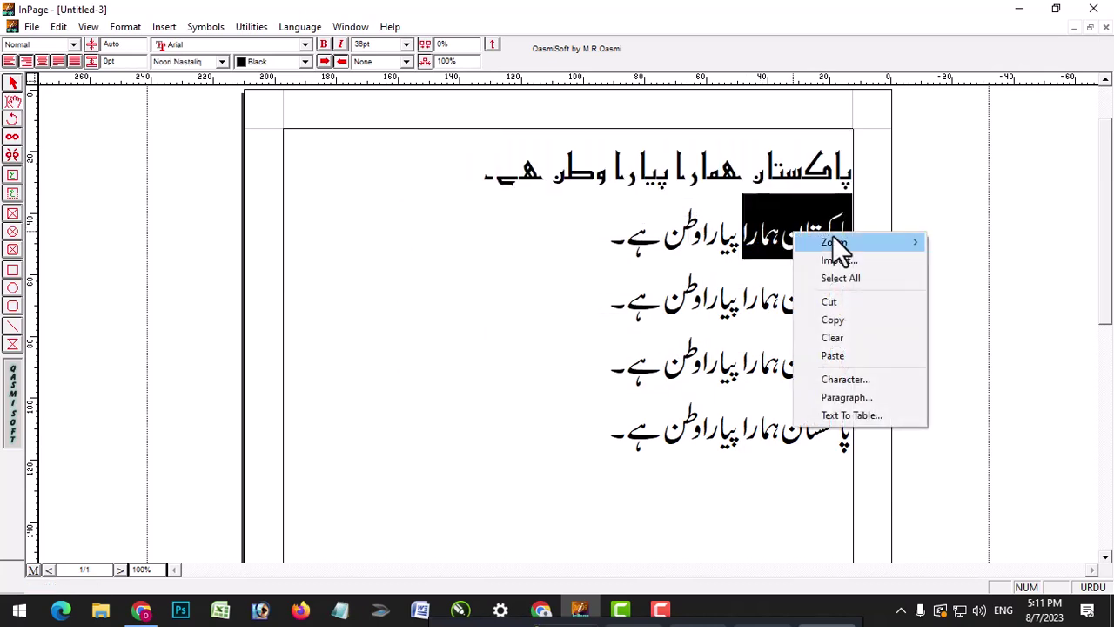
click(858, 379)
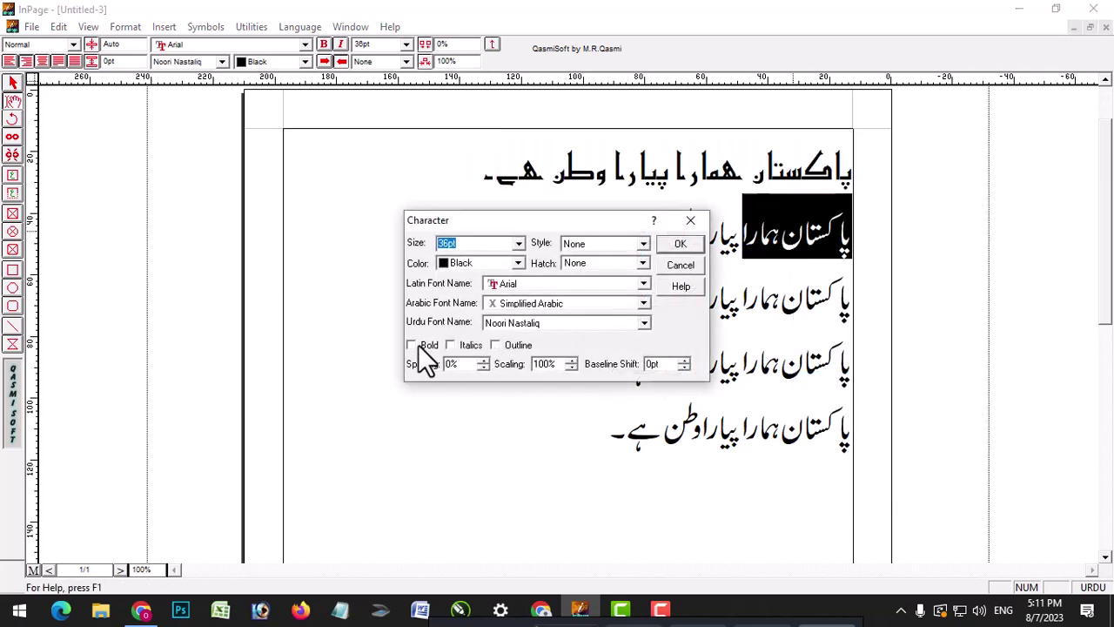
click(692, 246)
click(745, 296)
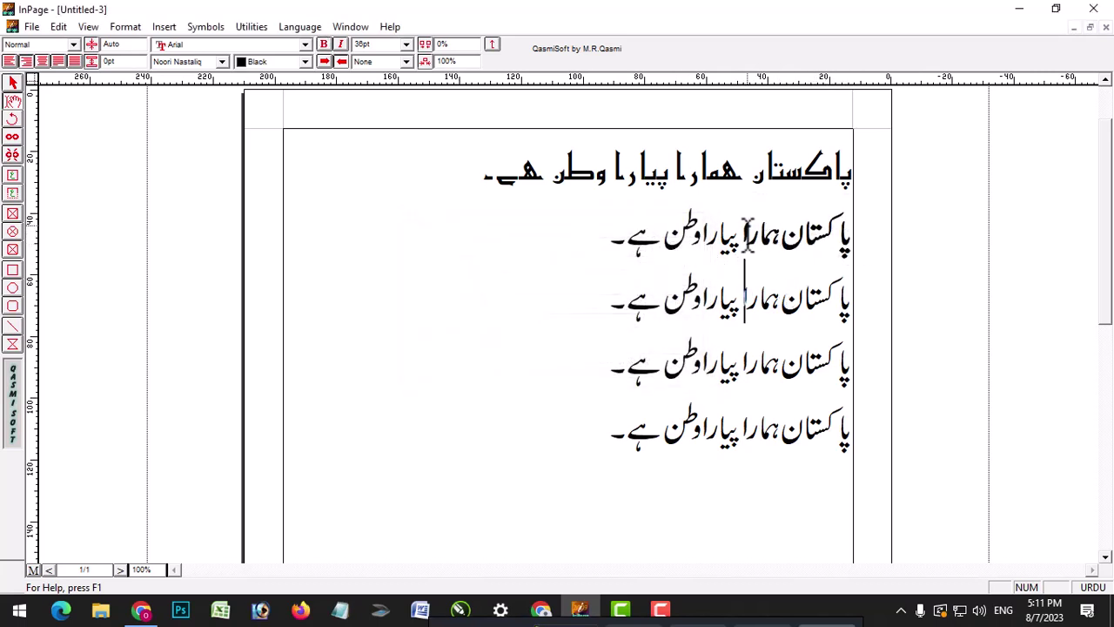
Step: Apply Italics to the rest of the second line, "پیارا وطن ہے۔", through the Character dialog
drag(745, 234, 734, 266)
right_click(694, 239)
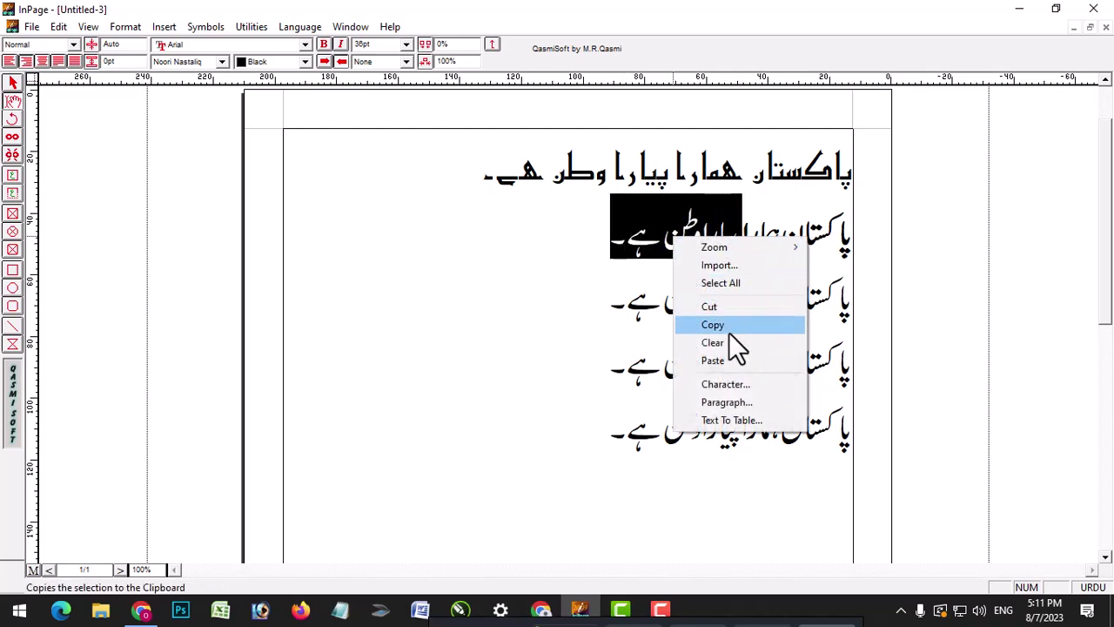
click(736, 383)
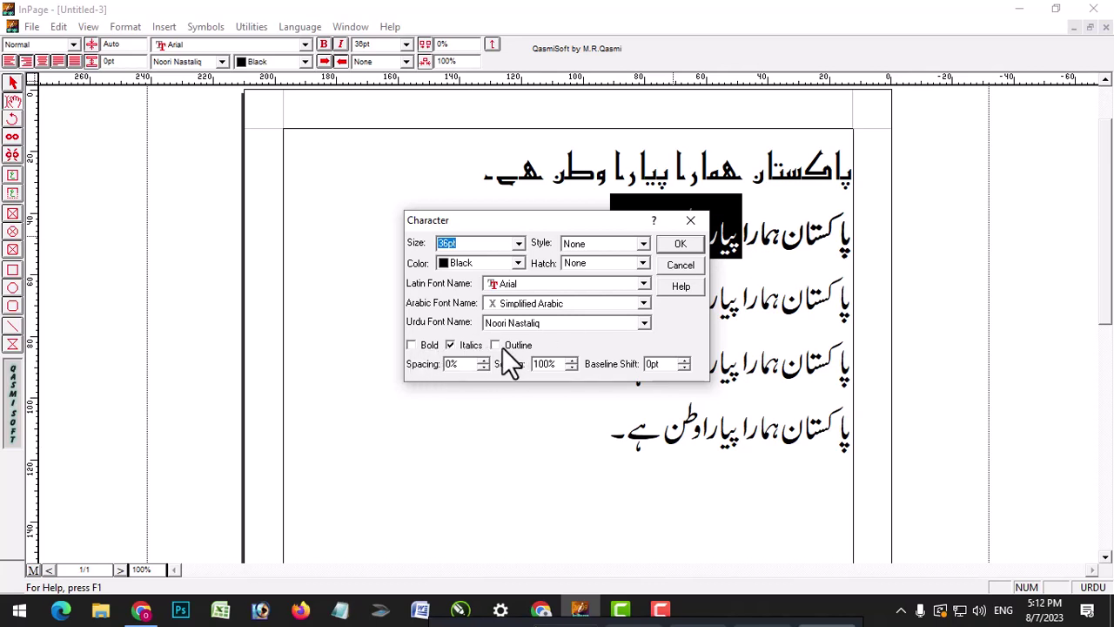
click(680, 246)
click(744, 252)
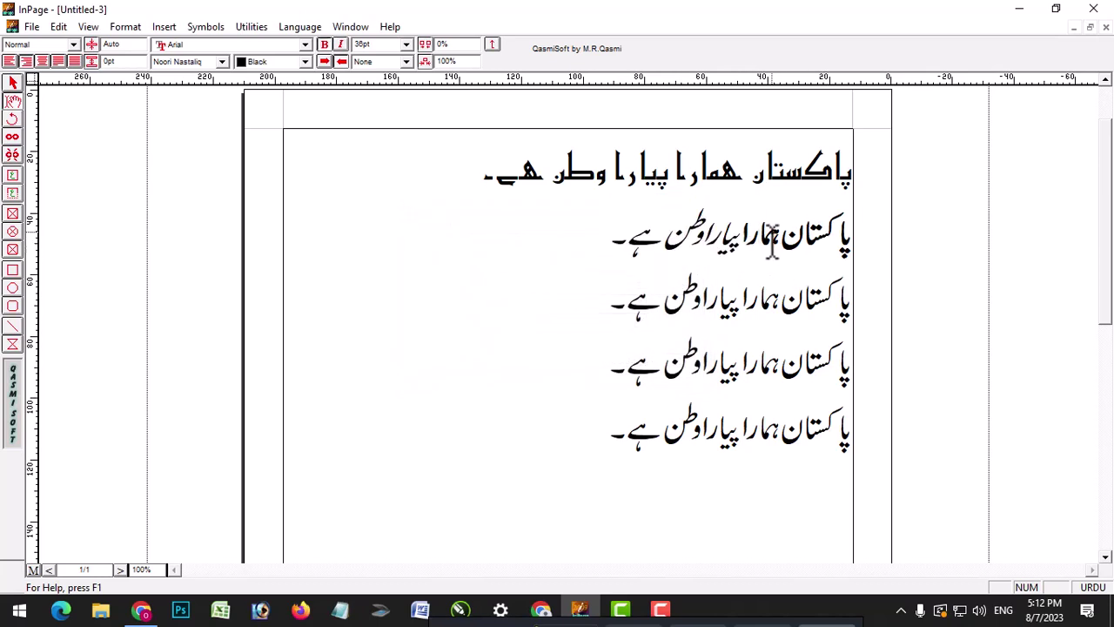
Step: Apply Outline to the italic words "پیارا وطن ہے" in the second line through the Character dialog
drag(745, 236, 627, 239)
right_click(637, 229)
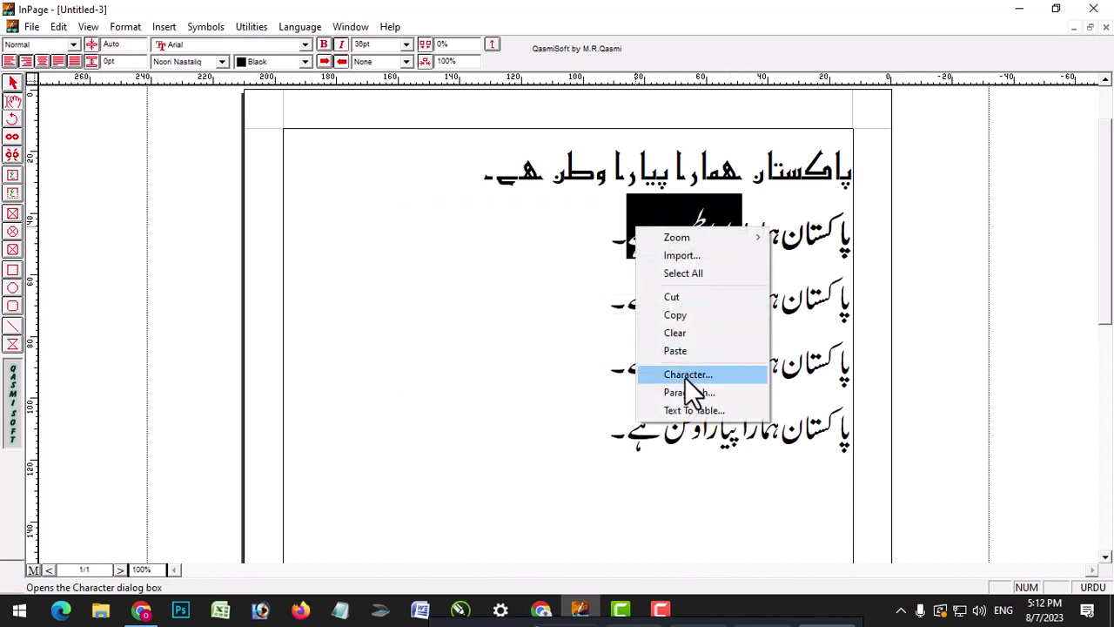
click(684, 381)
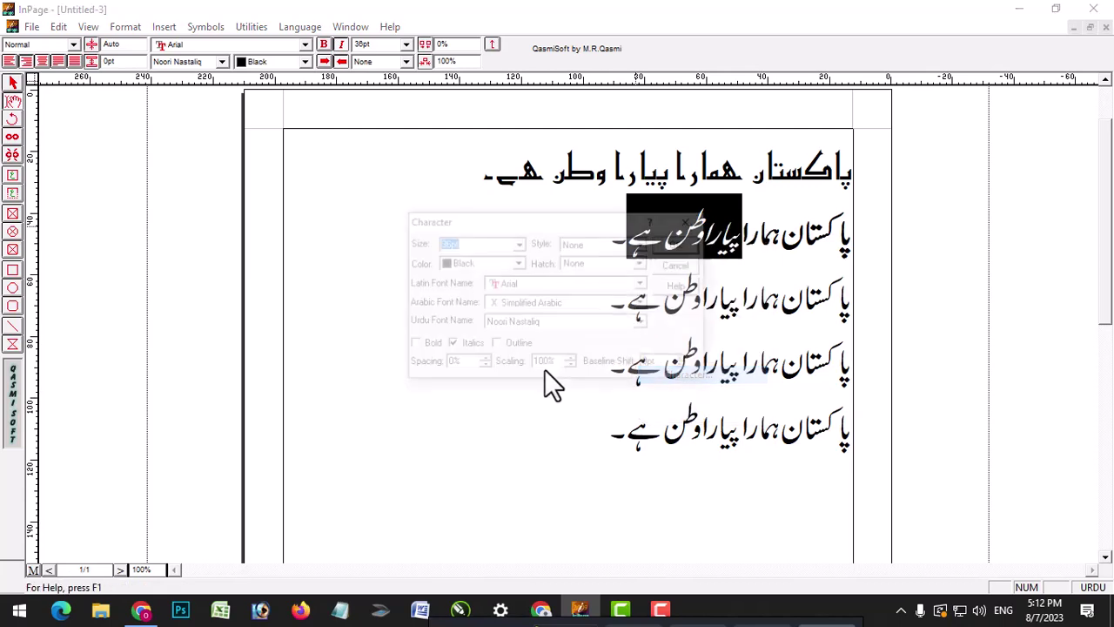
click(497, 348)
click(658, 251)
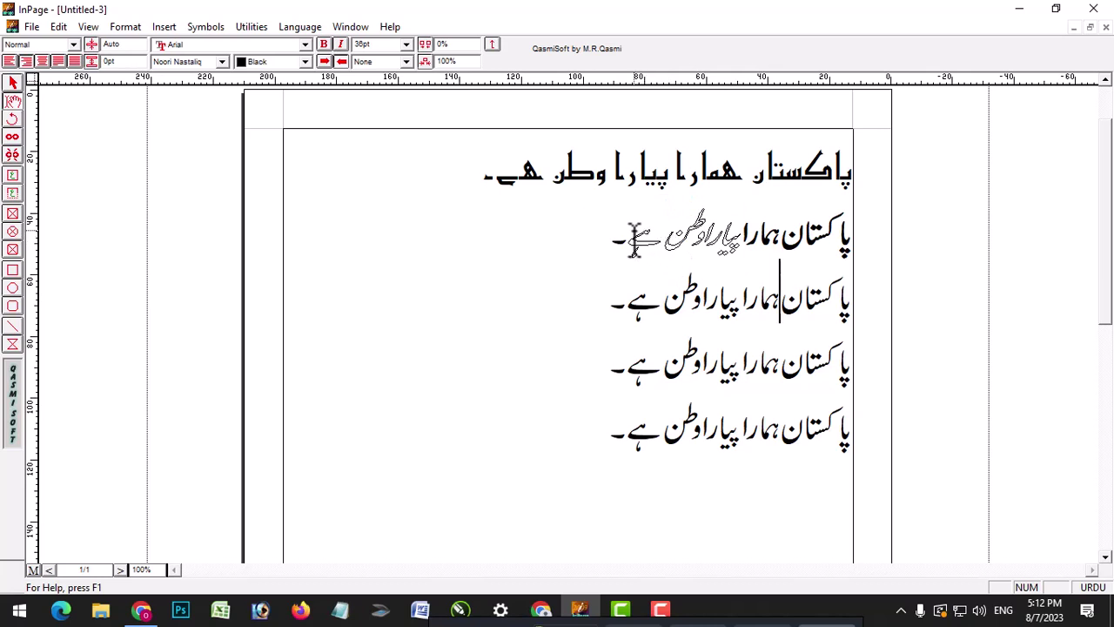
drag(631, 239, 743, 248)
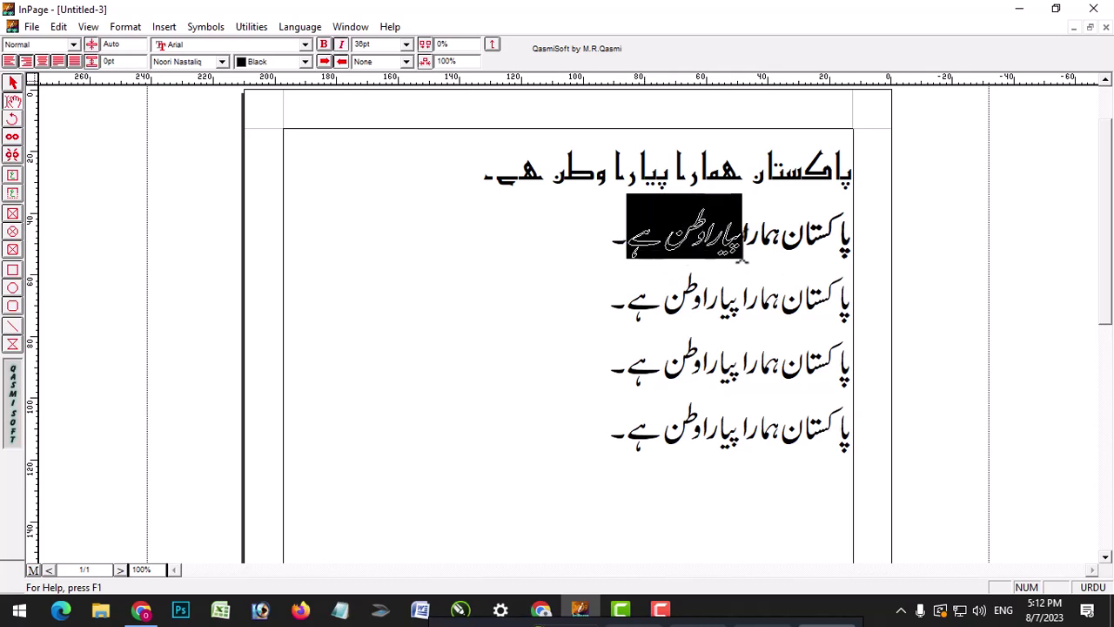
click(645, 247)
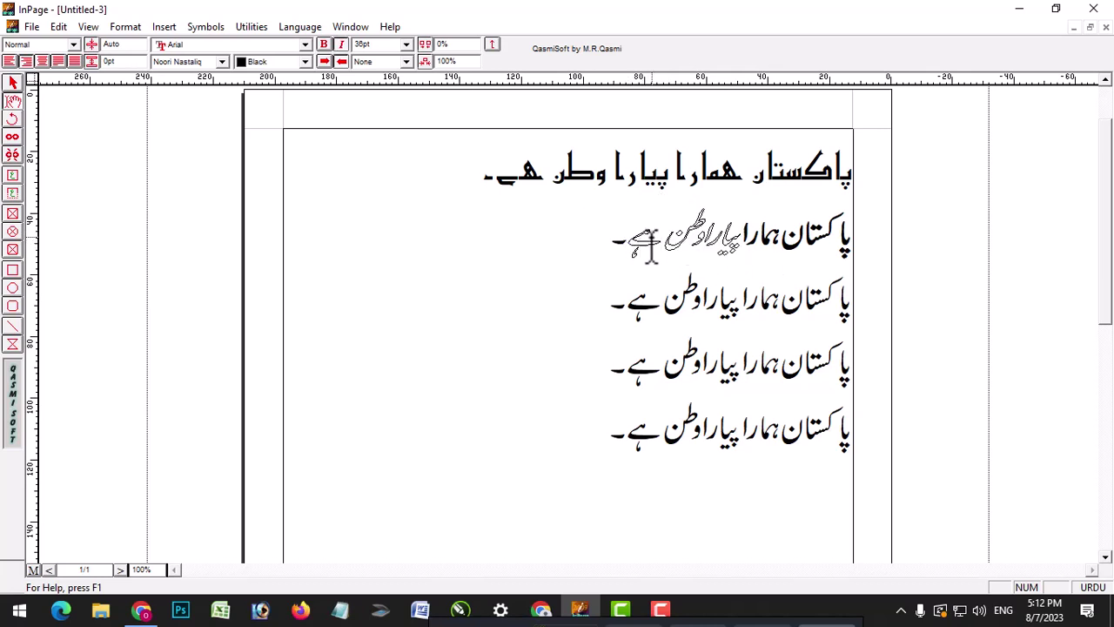
drag(736, 246, 629, 253)
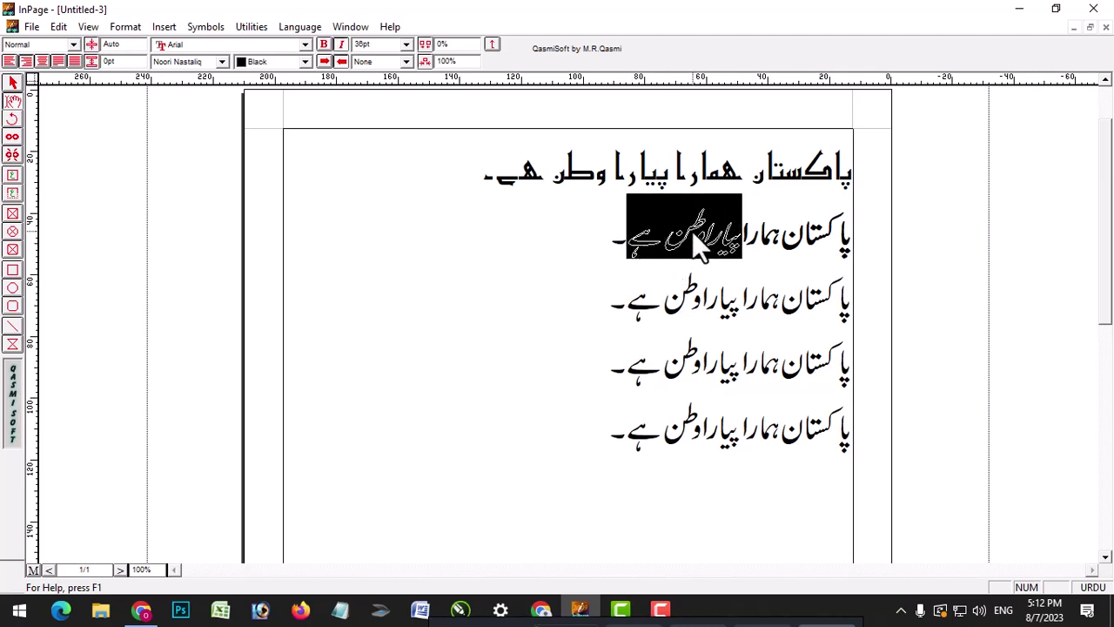
click(674, 288)
Step: Set the character spacing of the third line to 50% in the Character dialog
drag(586, 304, 852, 296)
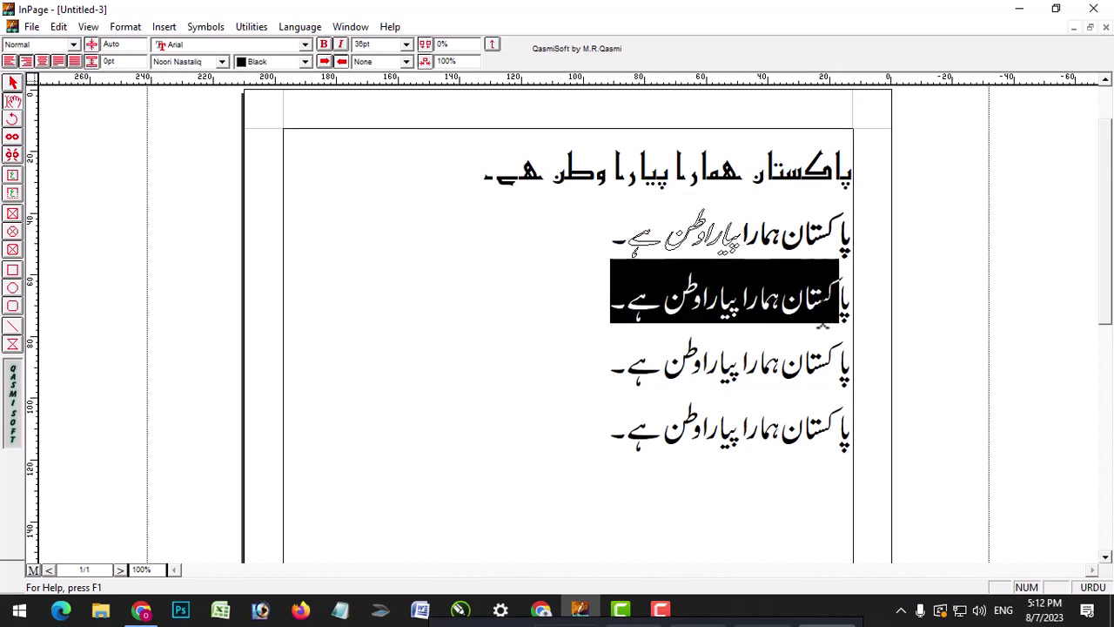
right_click(690, 292)
click(753, 442)
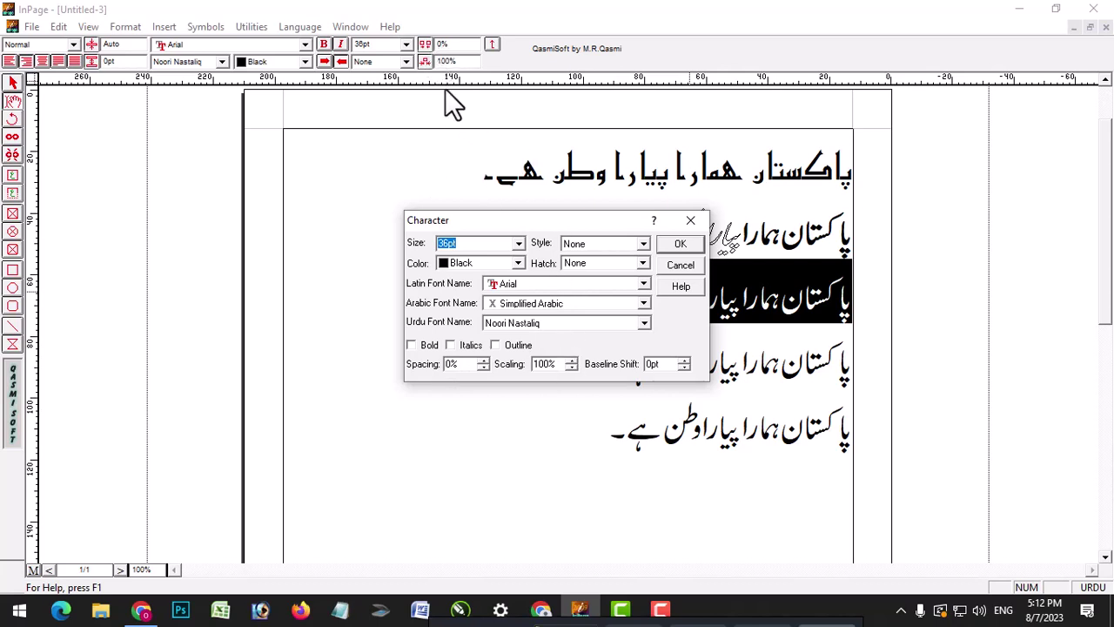
double_click(467, 365)
click(676, 250)
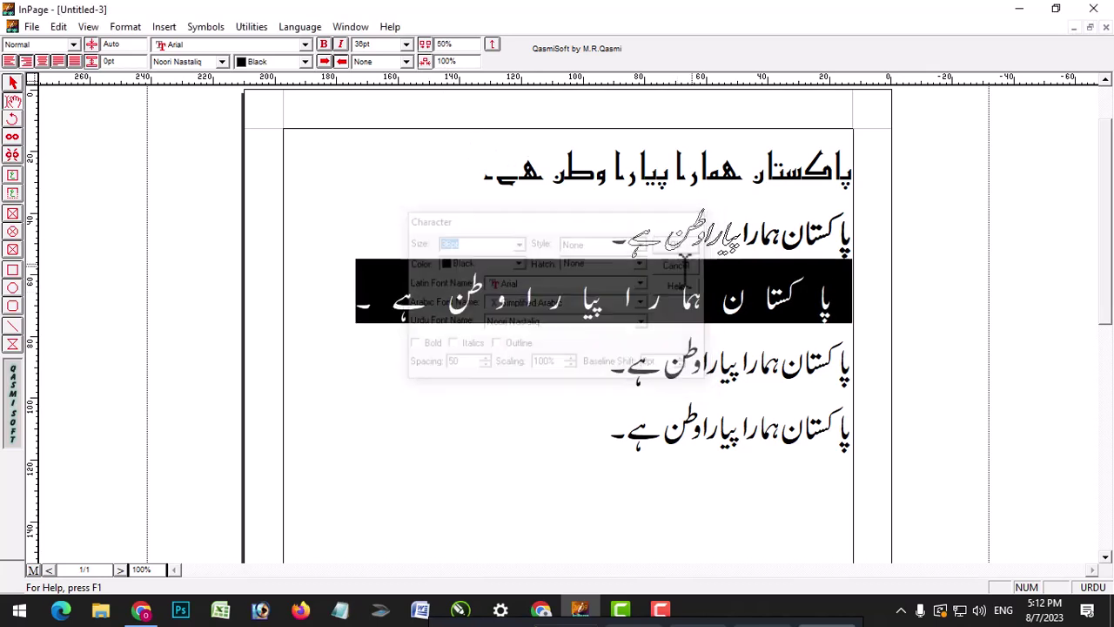
Step: Set the character scaling of the third line to 200% in the Character dialog
right_click(516, 293)
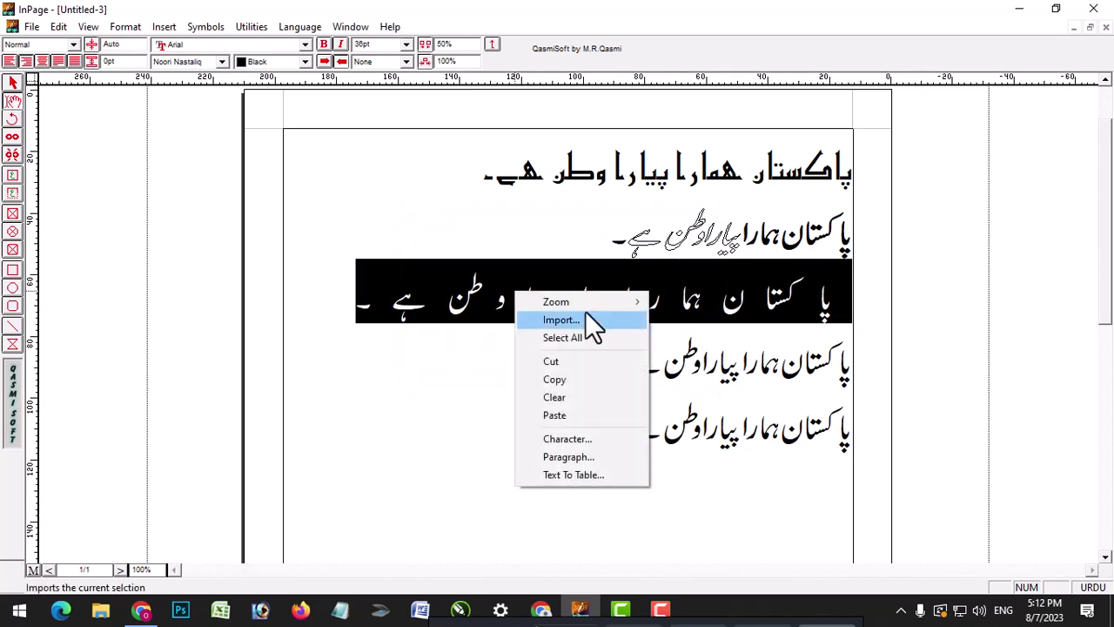
click(561, 439)
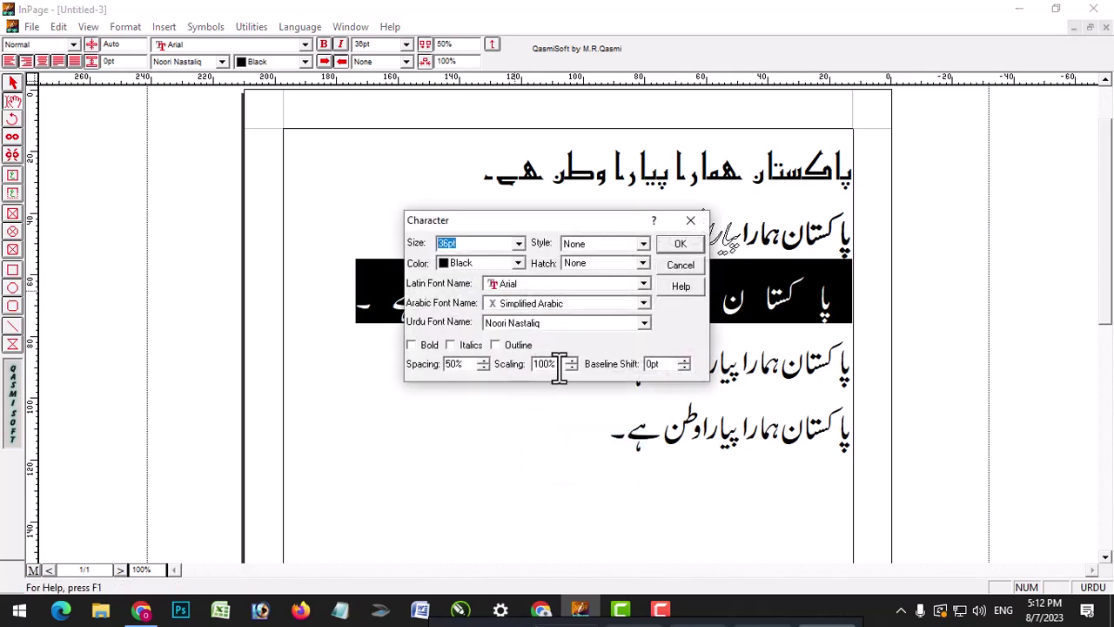
drag(564, 364, 489, 366)
text(200)
click(693, 244)
click(636, 421)
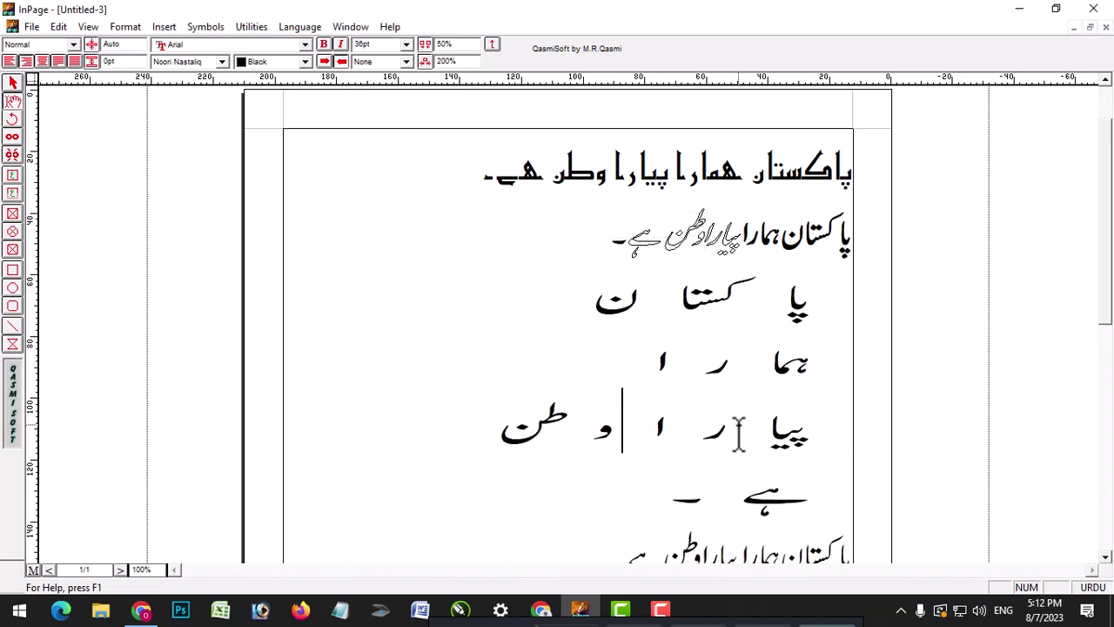
Step: Undo the third line's last scaling change and review its settings in the Character dialog without changing them
key(ctrl+z)
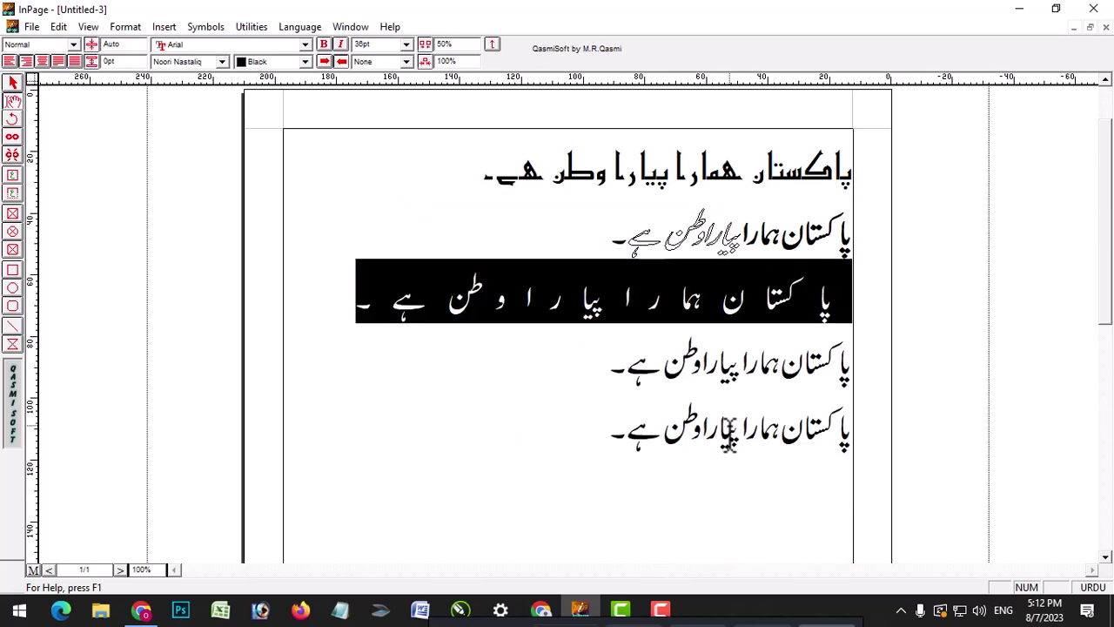
right_click(608, 290)
click(692, 438)
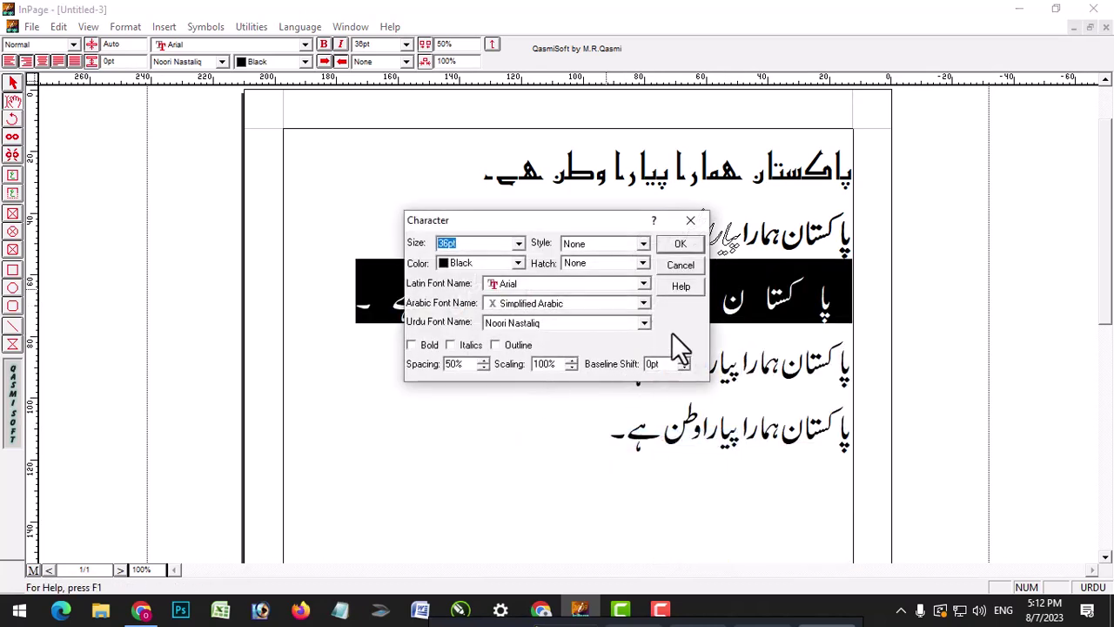
click(675, 265)
click(747, 417)
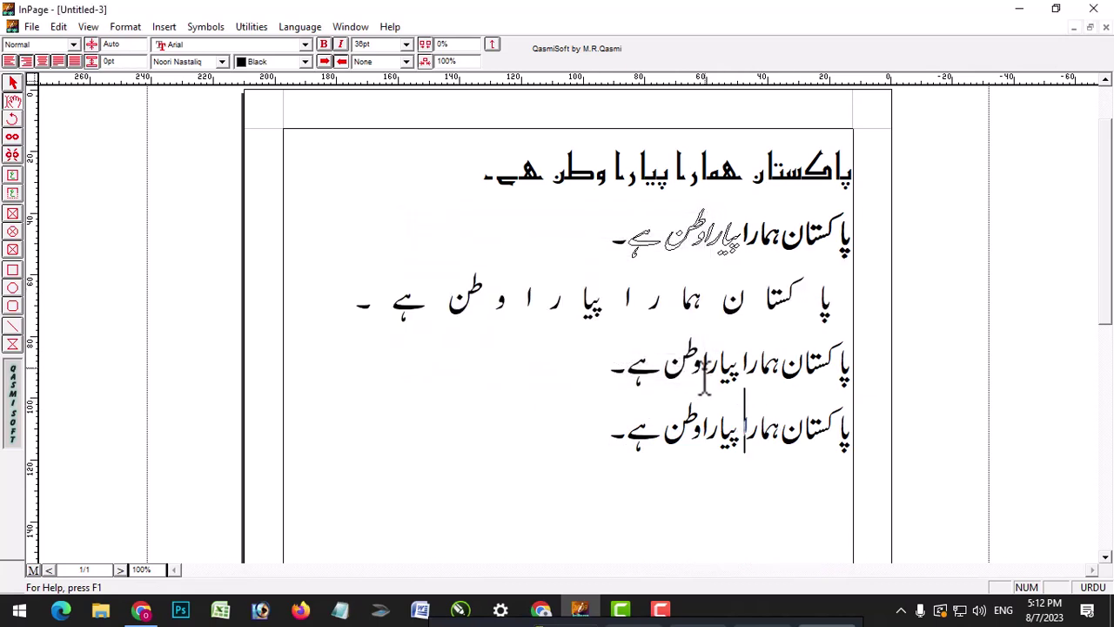
Step: Set the baseline shift of the words "وطن ہے۔" in the fourth line to -30 through the Character dialog
drag(707, 361, 609, 384)
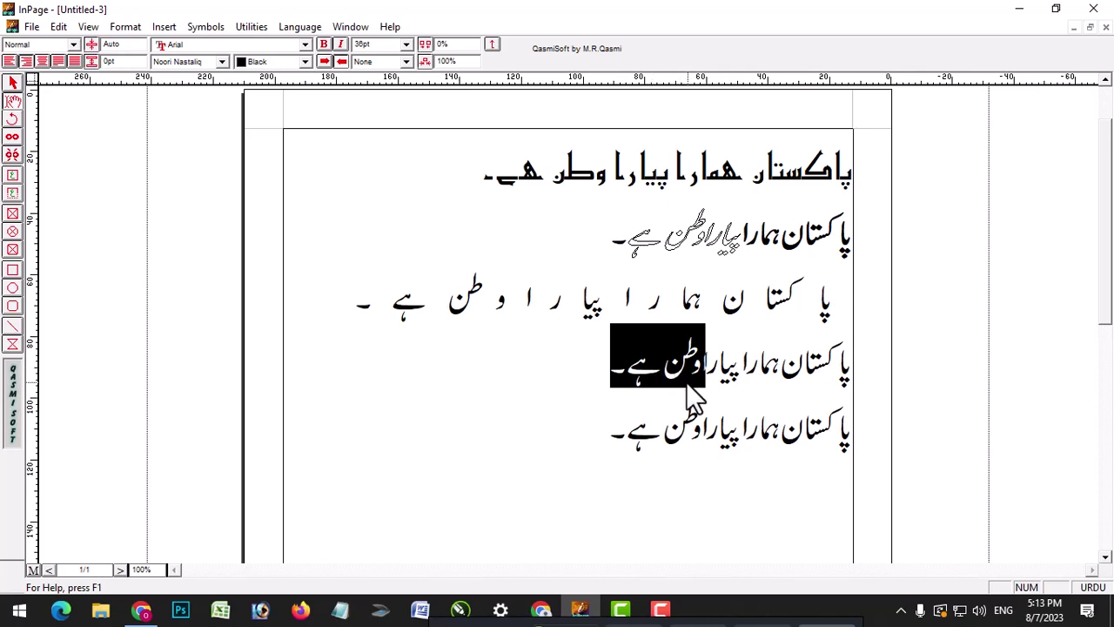
right_click(652, 342)
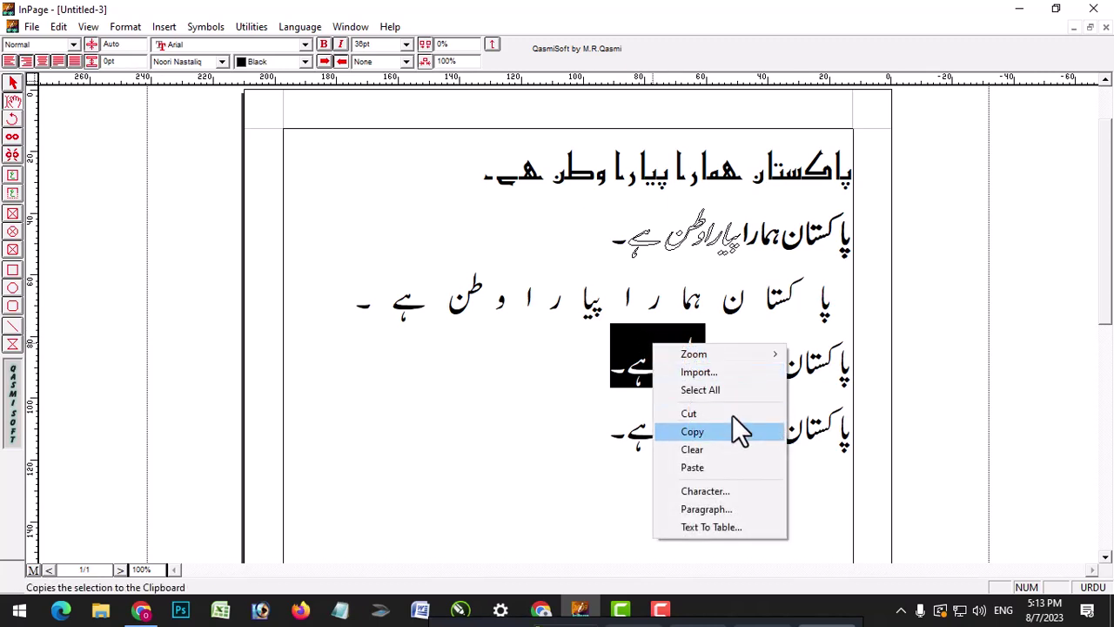
click(731, 492)
double_click(663, 364)
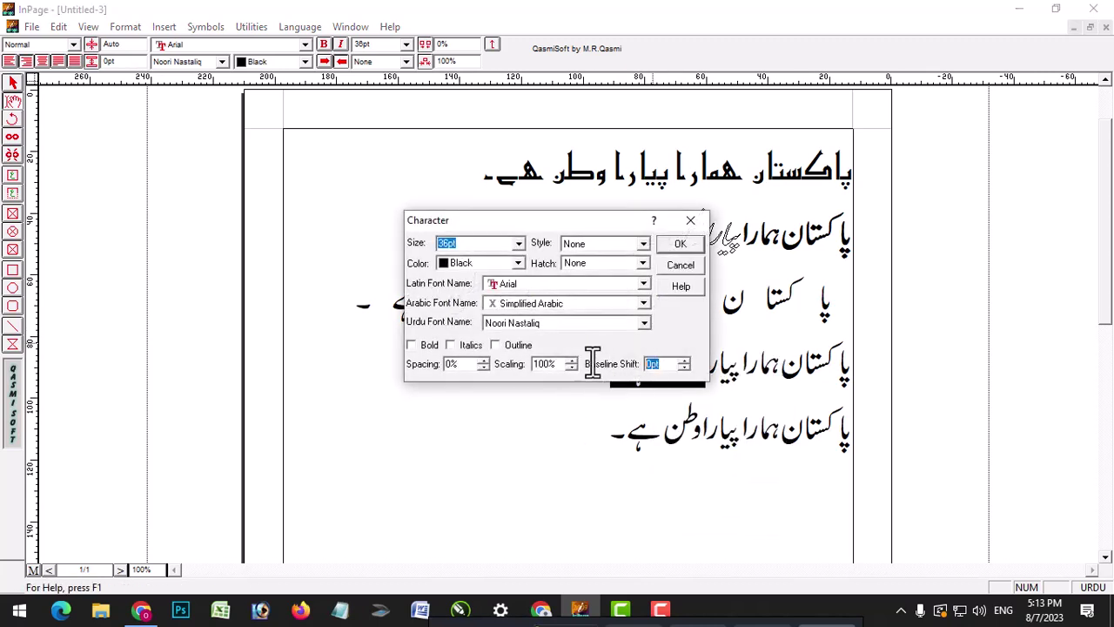
text(-30)
click(679, 244)
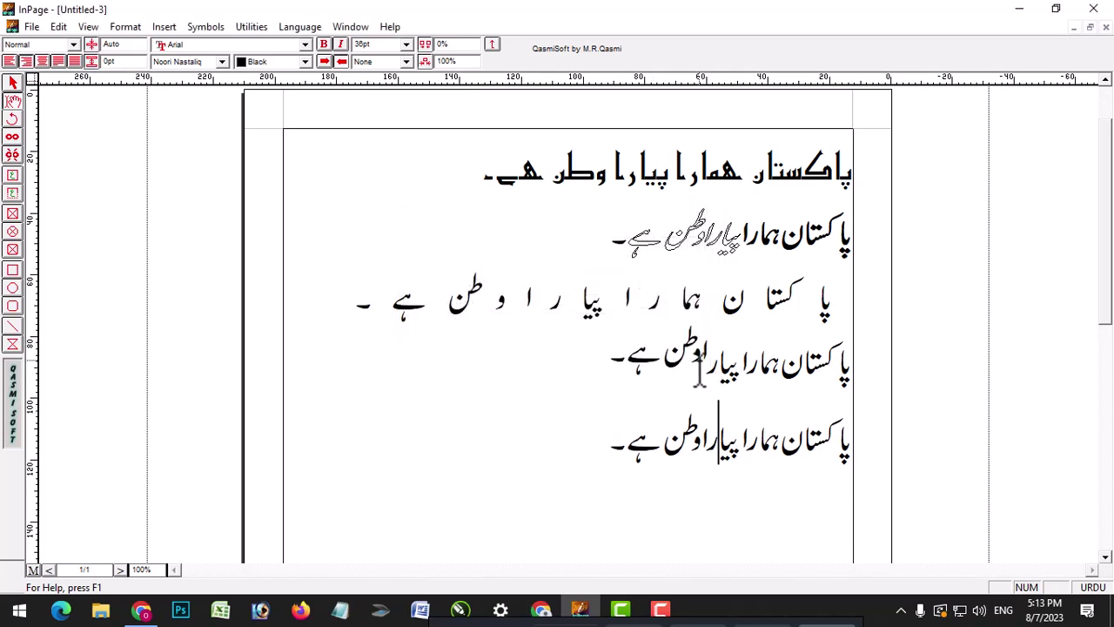
Step: Select the raised words "وطن ہے۔" in the fourth line and bring up the view options
drag(705, 352, 607, 357)
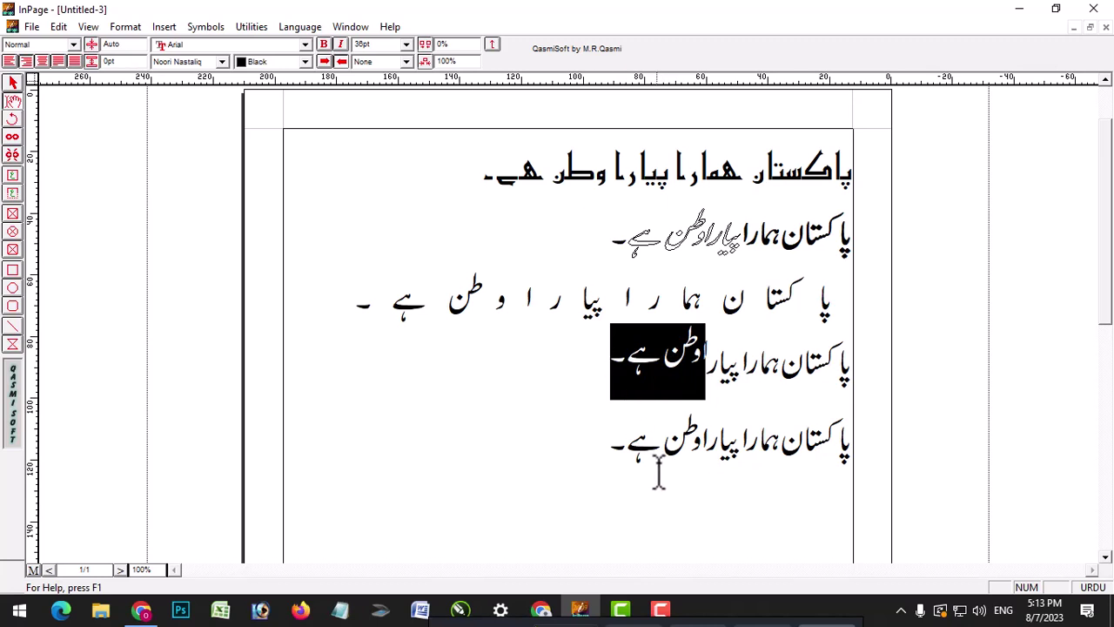
click(646, 365)
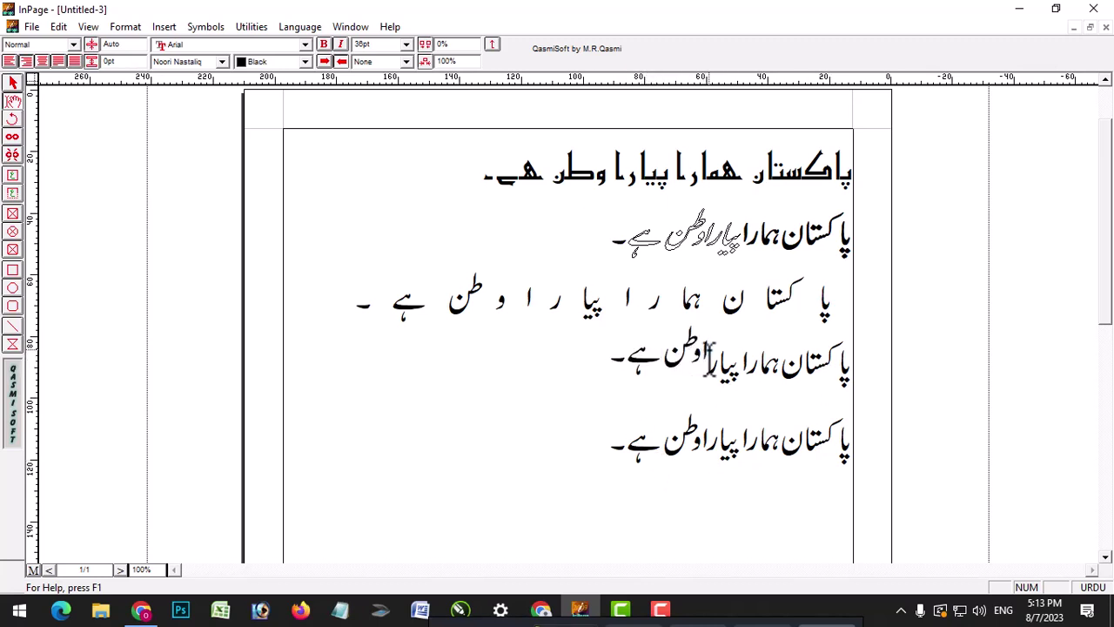
drag(705, 353, 613, 361)
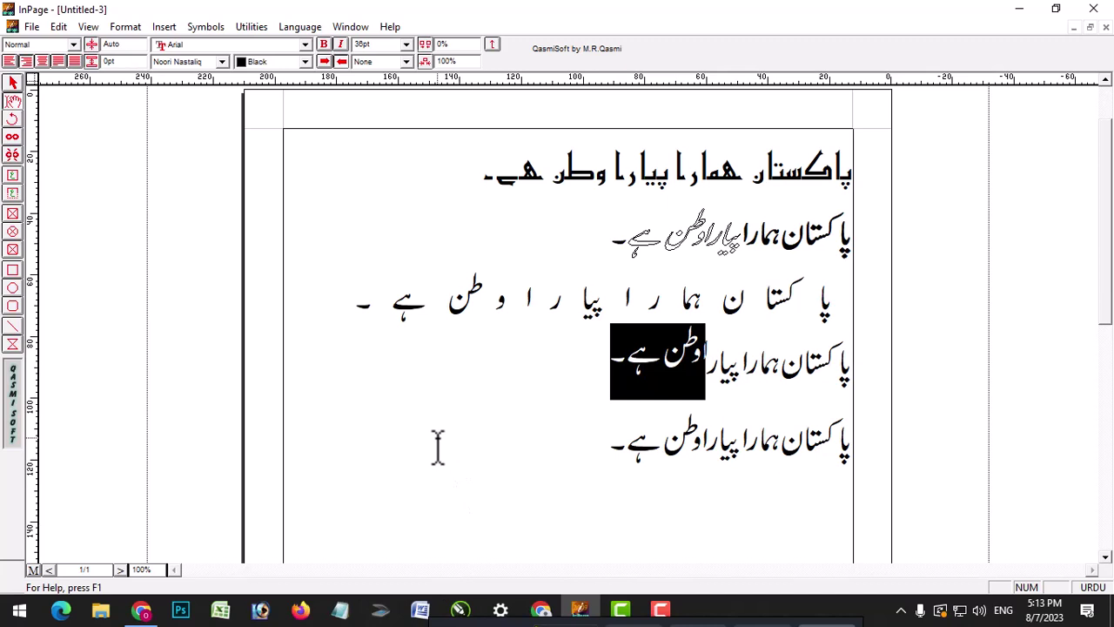
click(87, 26)
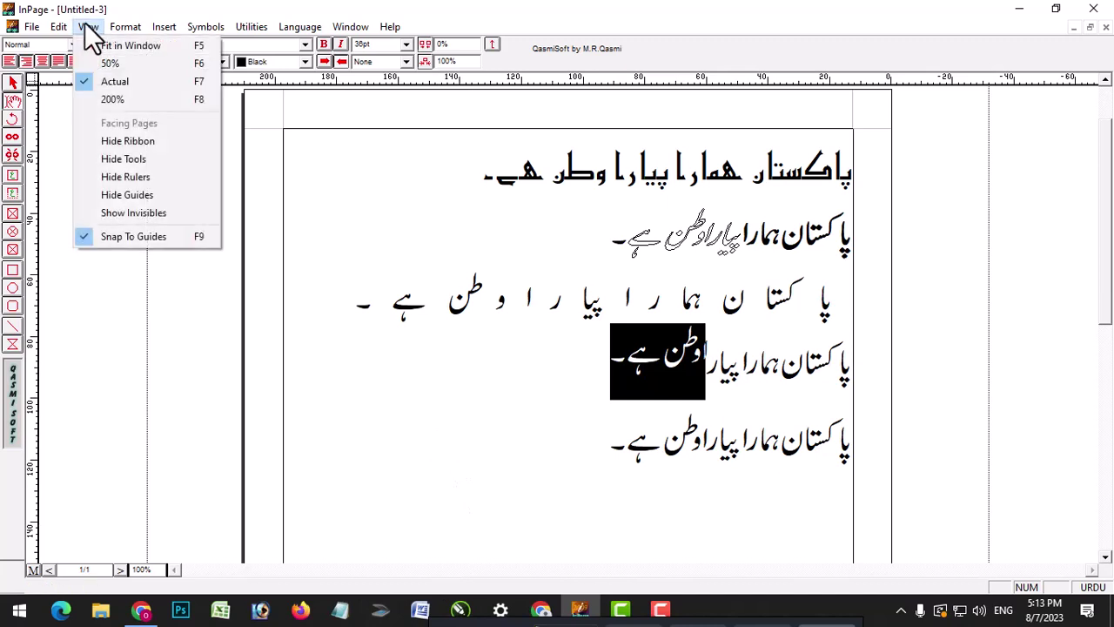